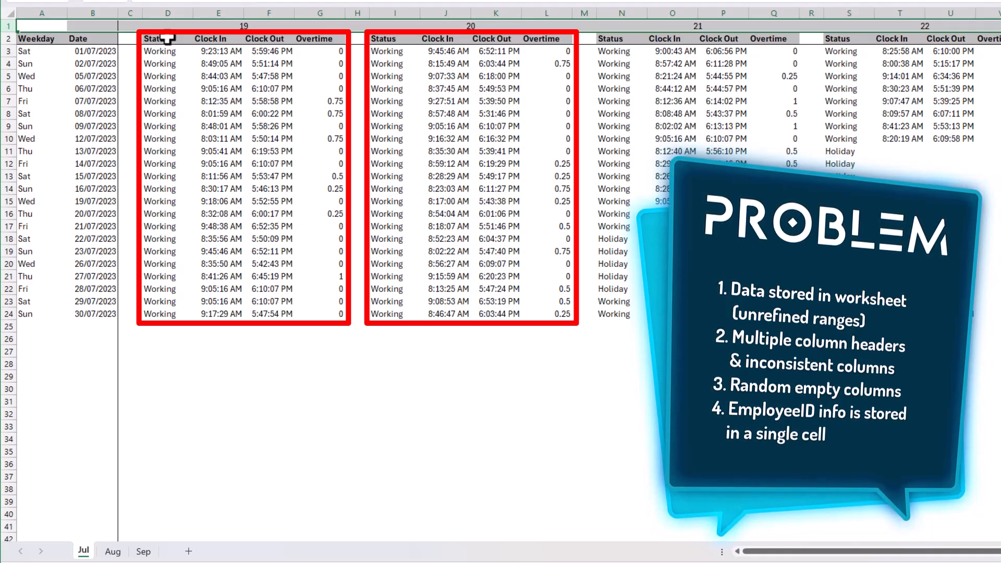
# Examine the repeated Status, Clock In, Clock Out and Overtime headers across the Jul, Aug and Sep sheets, and compare the ProperData layout.
pyautogui.click(159, 38)
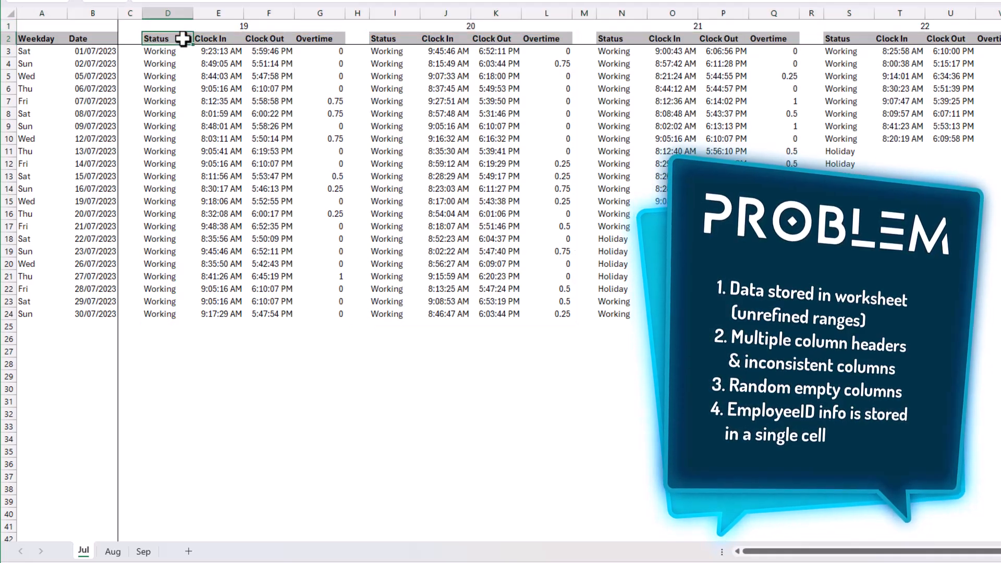
pyautogui.moveTo(215, 38); pyautogui.dragTo(264, 38)
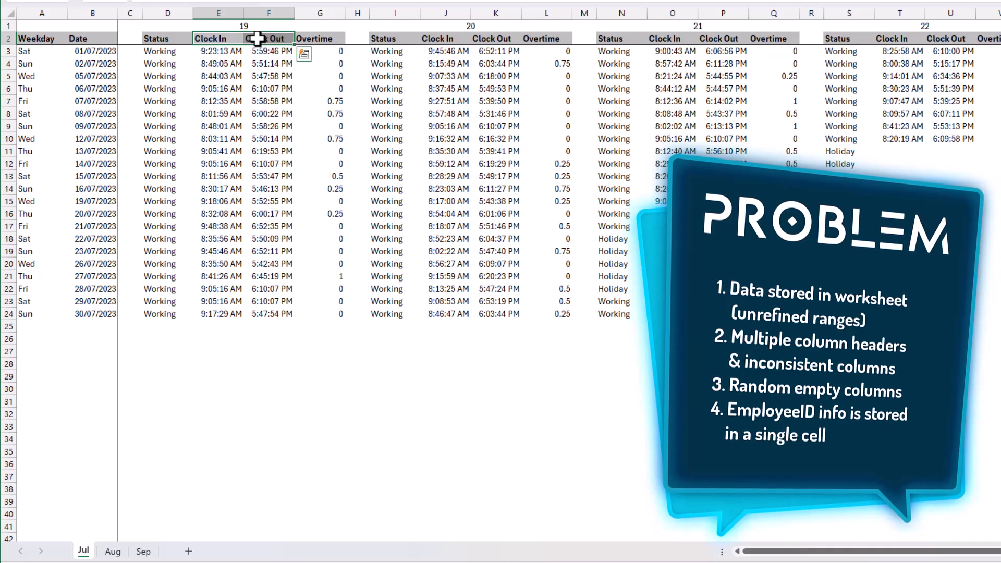
pyautogui.click(319, 38)
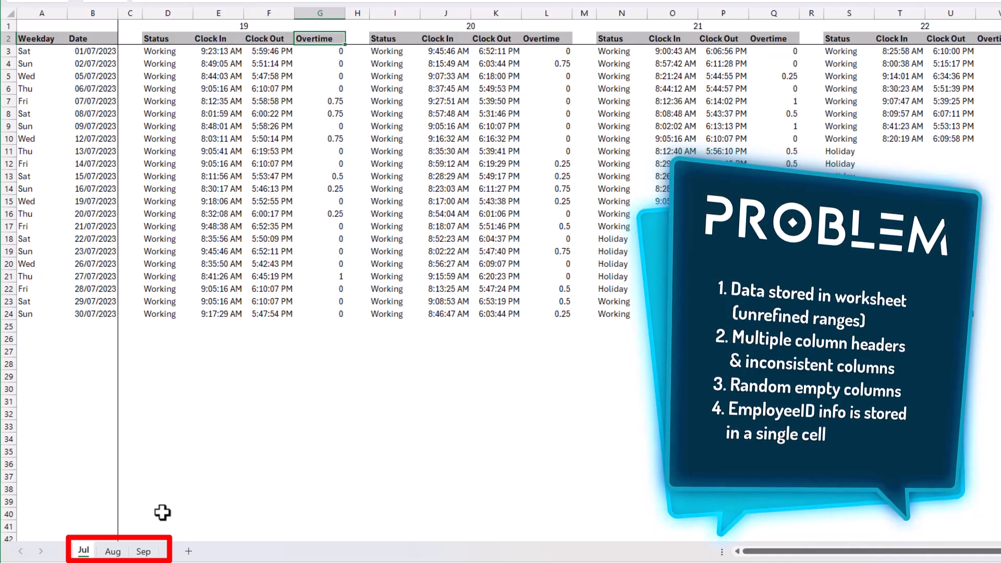
pyautogui.click(114, 553)
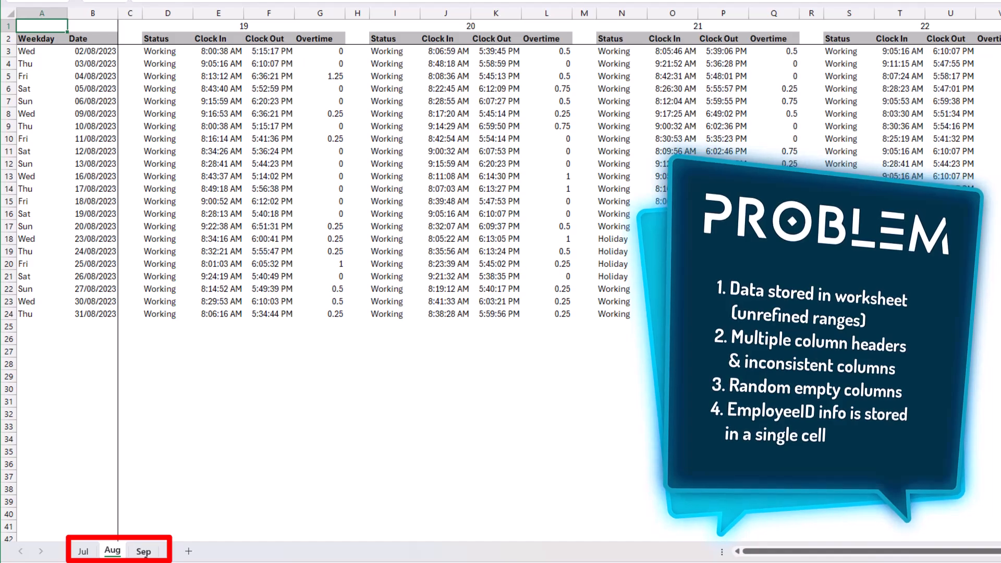
pyautogui.click(144, 552)
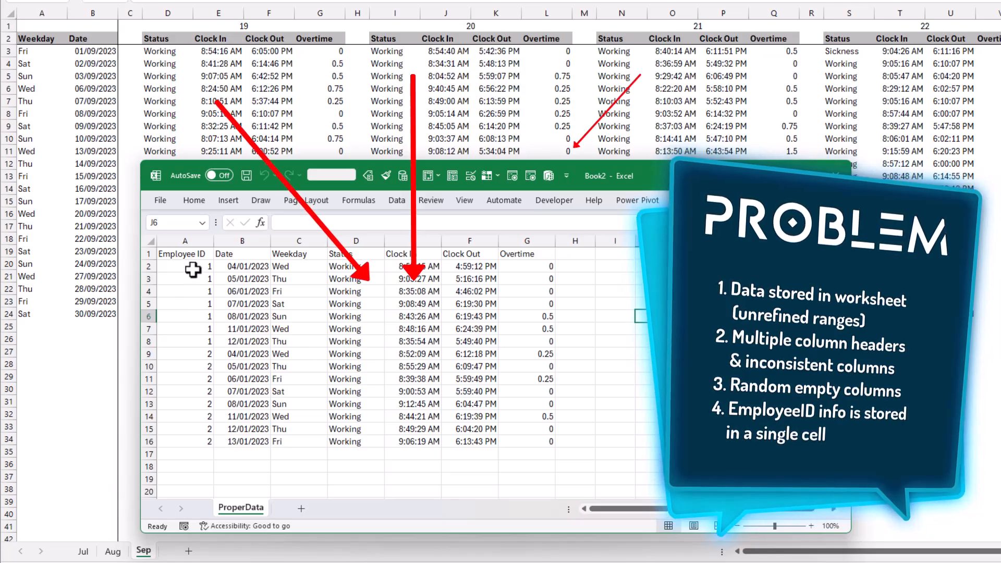
pyautogui.moveTo(199, 264); pyautogui.dragTo(513, 438)
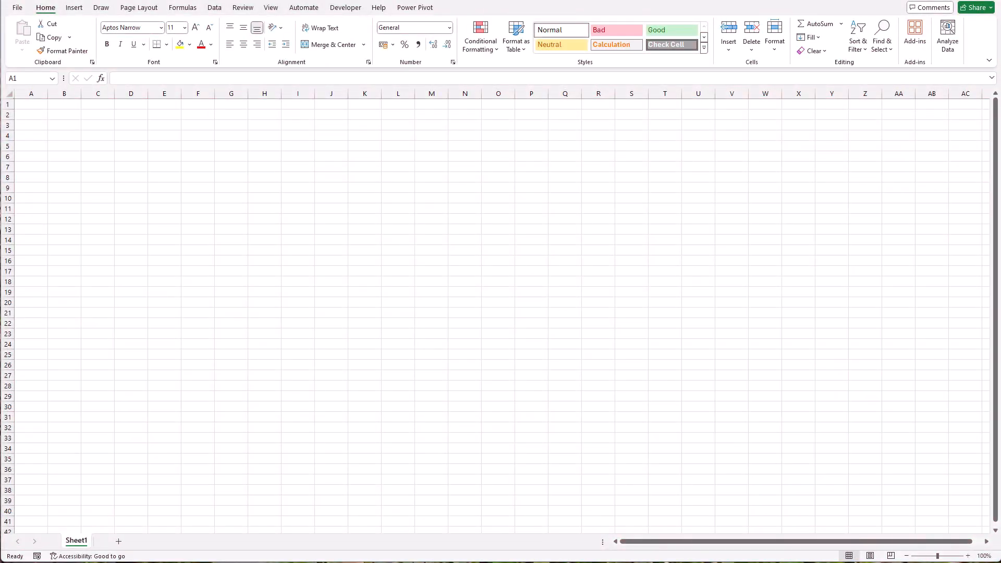
# Import the workbook Store5_Q3_2023.xlsx from the Store5 folder as a data source into the blank workbook.
pyautogui.click(35, 106)
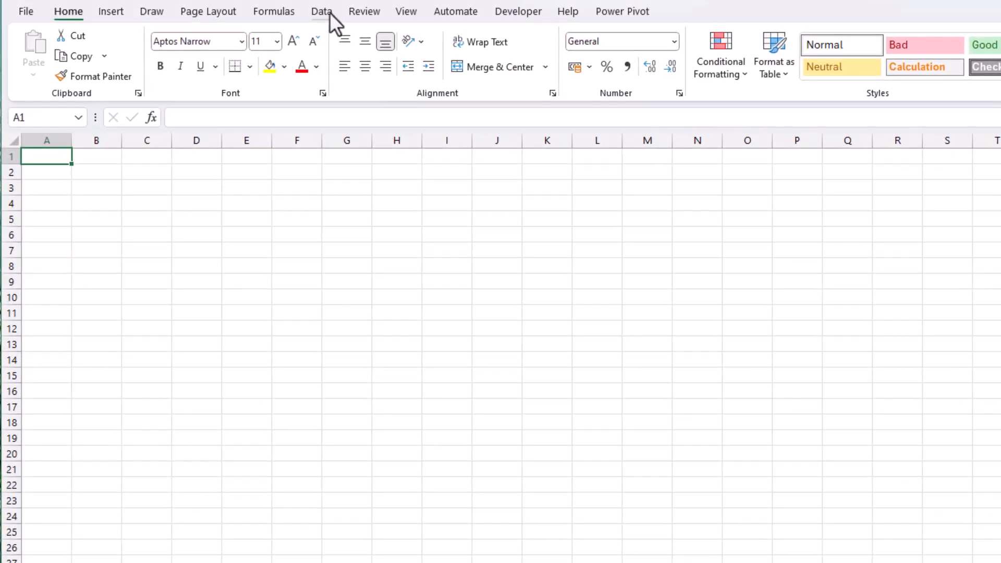
pyautogui.click(330, 11)
pyautogui.click(38, 78)
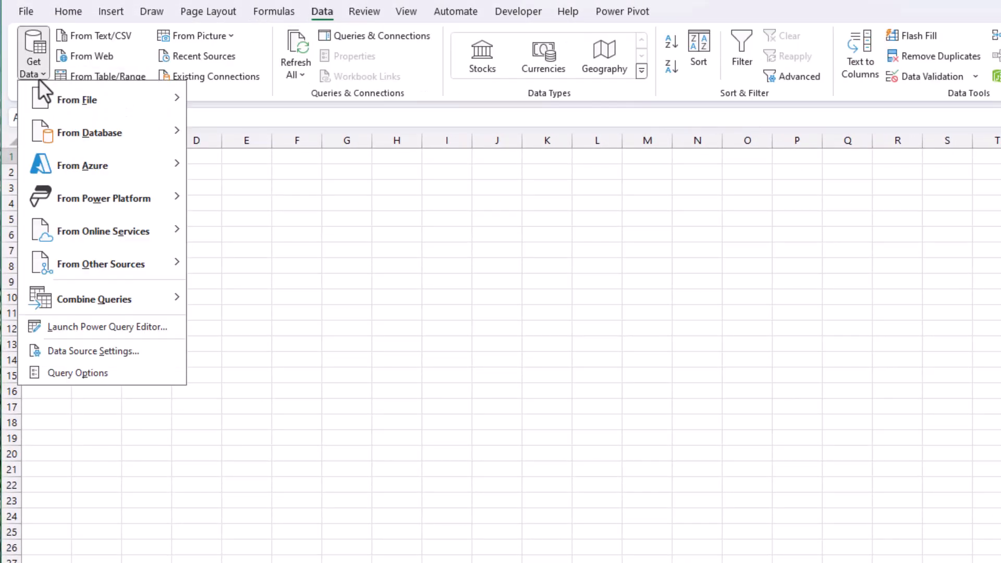
pyautogui.moveTo(126, 104)
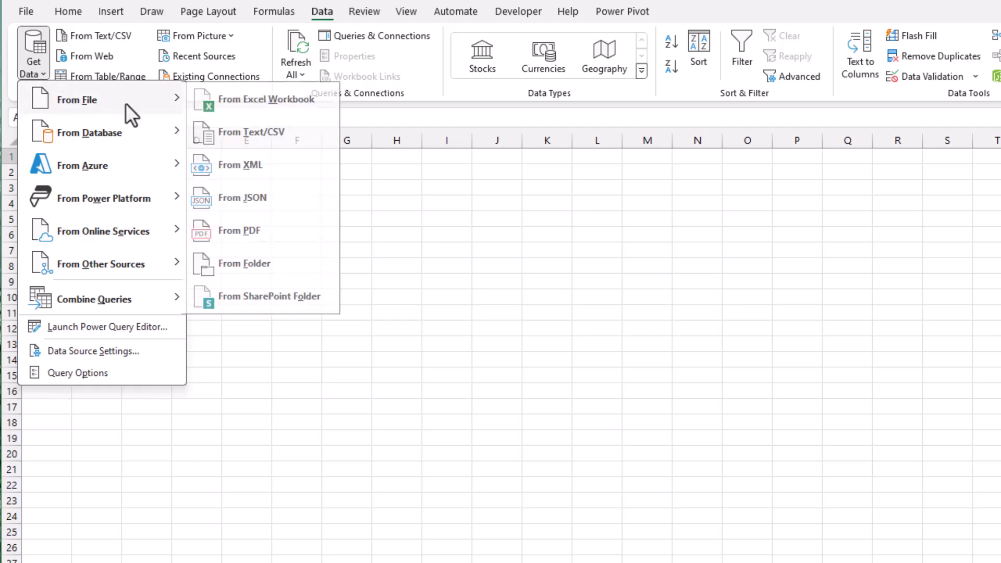
pyautogui.click(306, 107)
pyautogui.scroll(4, 268, 154)
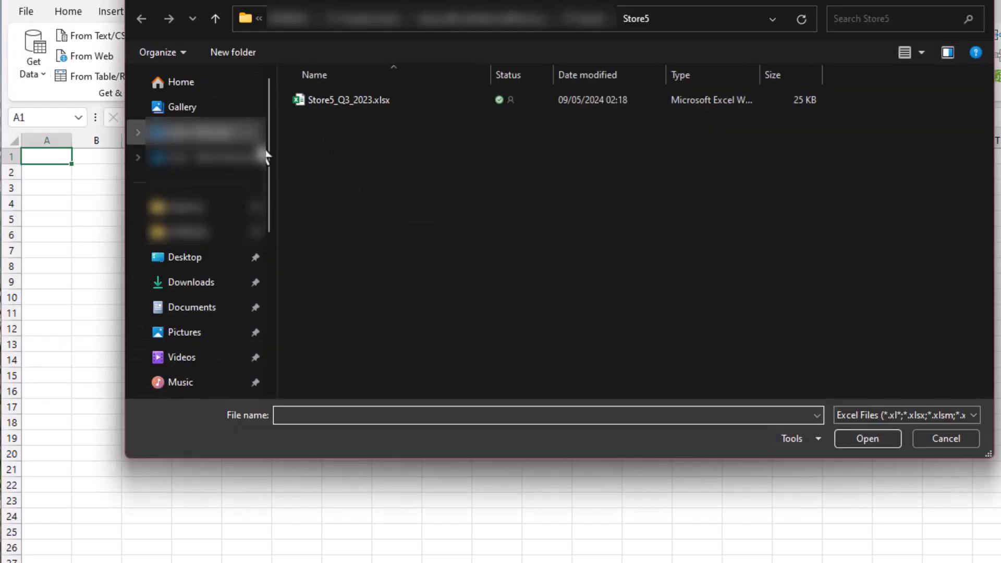
pyautogui.click(357, 110)
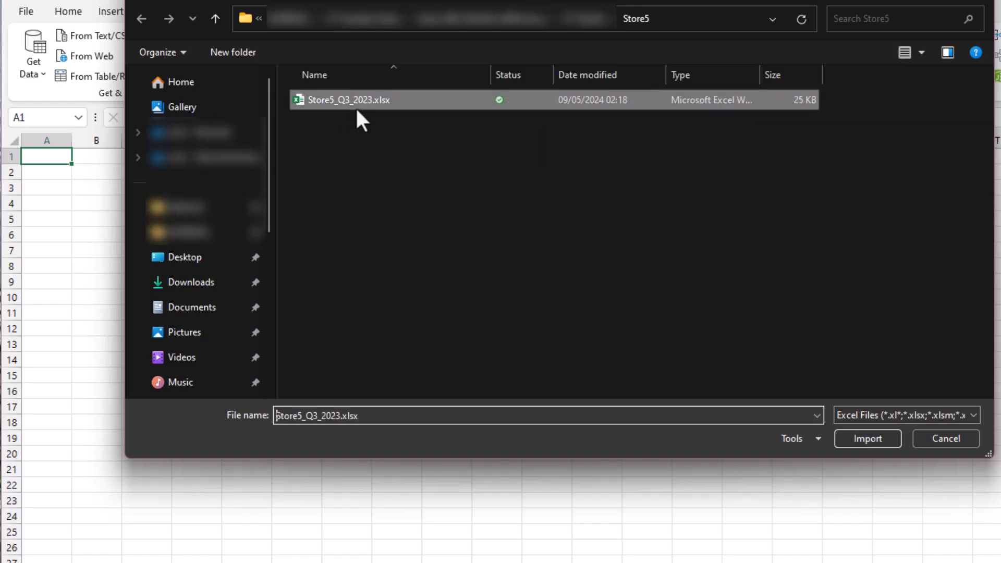
pyautogui.click(884, 439)
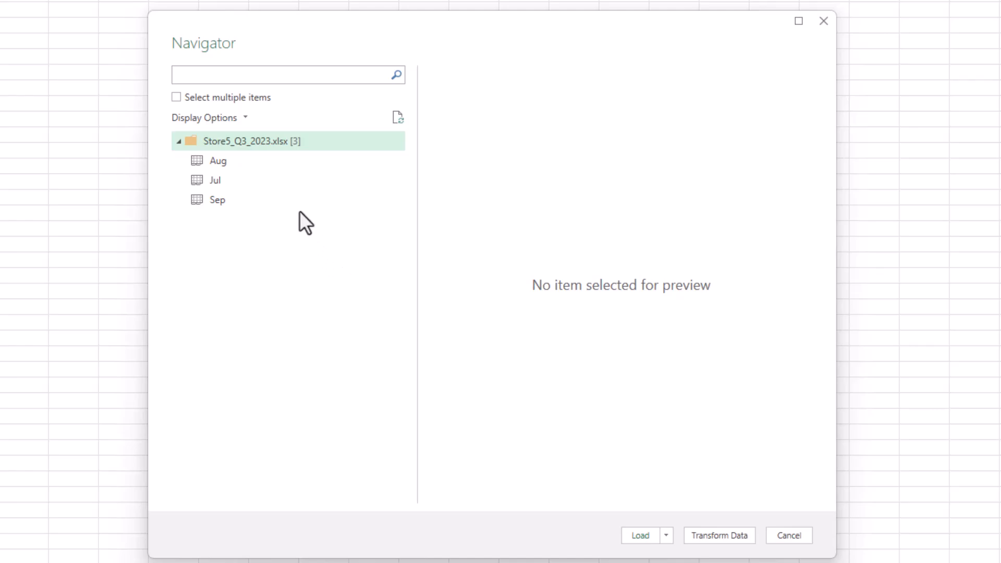
# Preview the Aug and Jul sheets, and open the whole Store5_Q3_2023.xlsx workbook for transformation in the Power Query Editor.
pyautogui.click(242, 163)
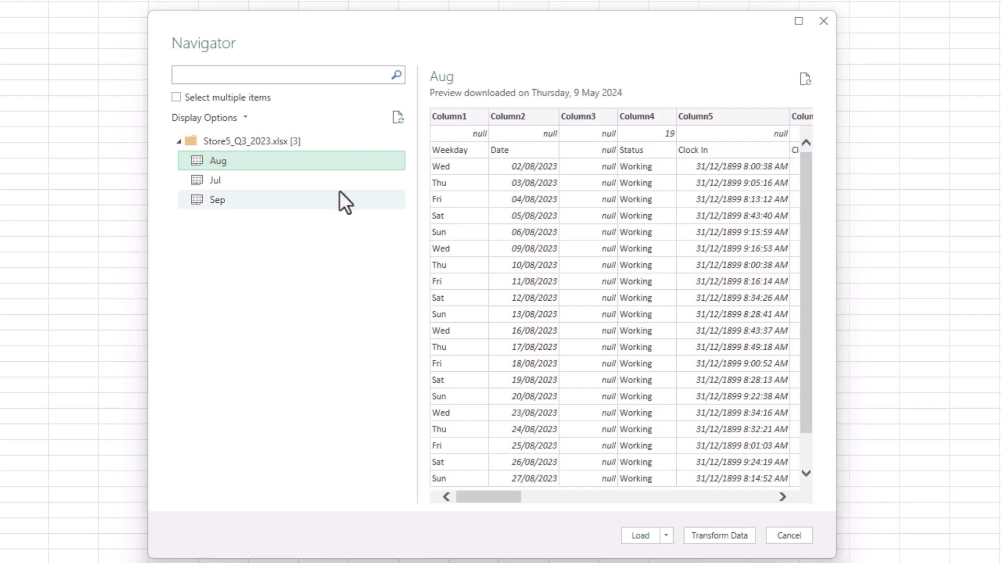
pyautogui.click(328, 183)
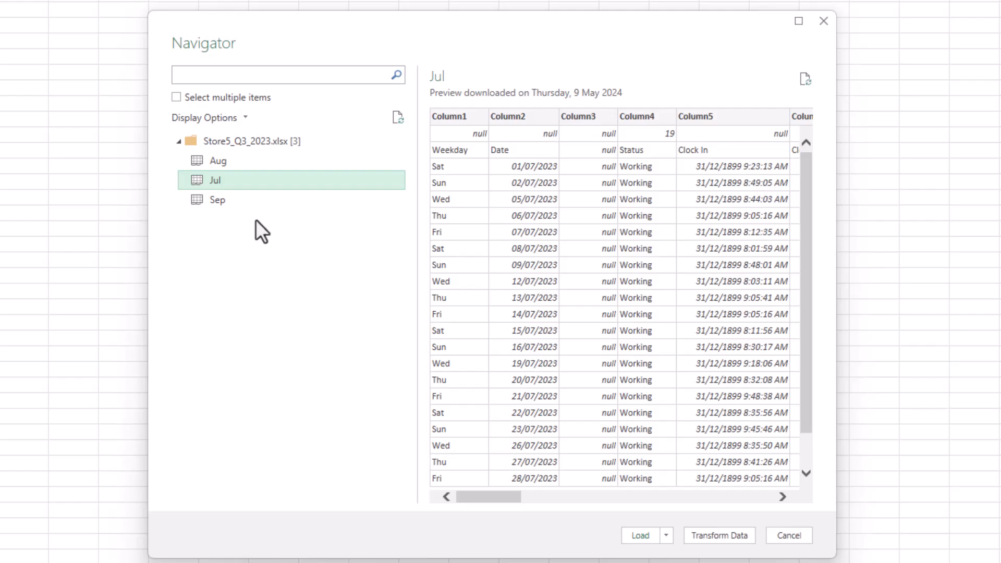
pyautogui.click(304, 142)
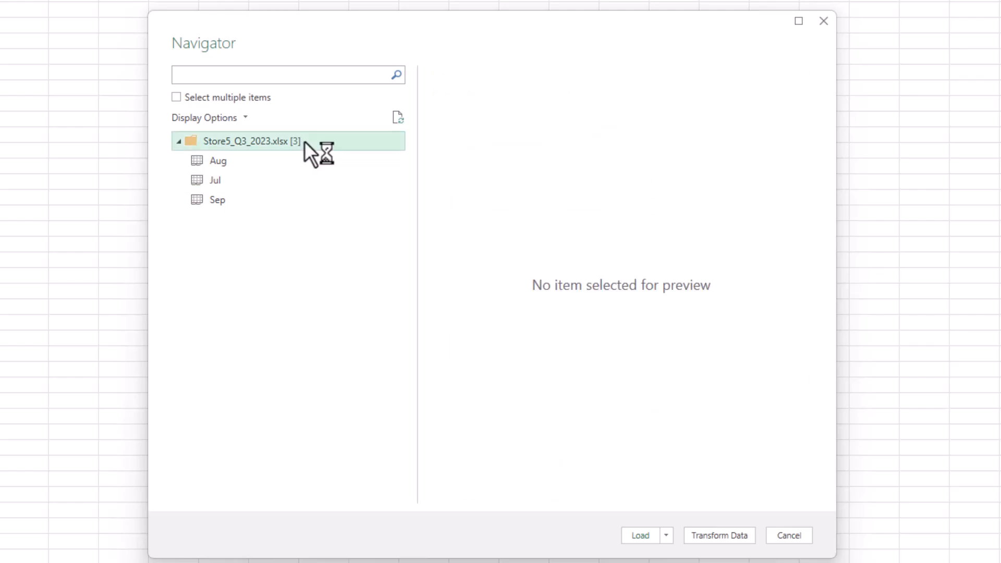
pyautogui.click(723, 538)
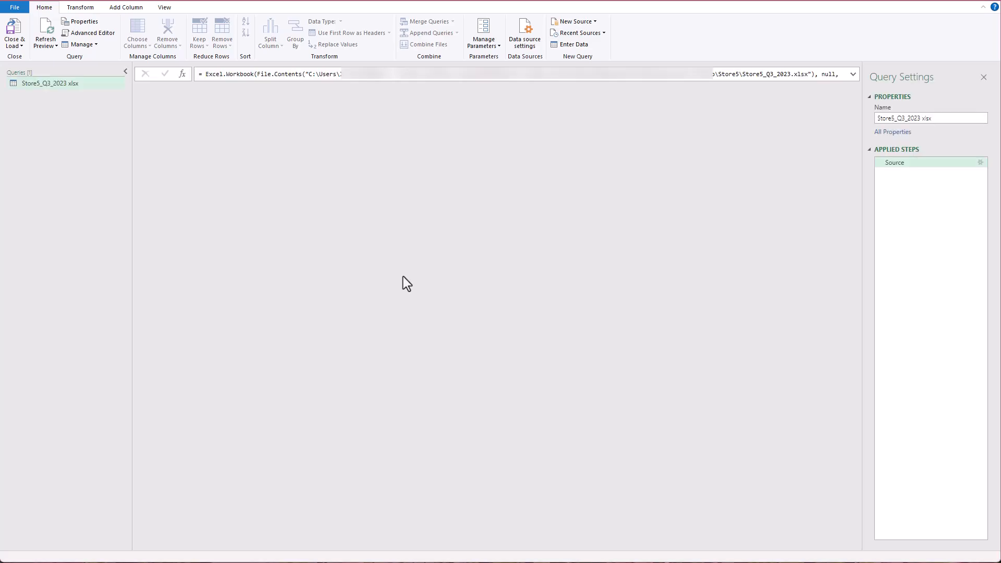
# Rename the query as MasterCombine.
pyautogui.moveTo(932, 118); pyautogui.dragTo(838, 114)
pyautogui.write('MasterCombine')
pyautogui.press('Return')
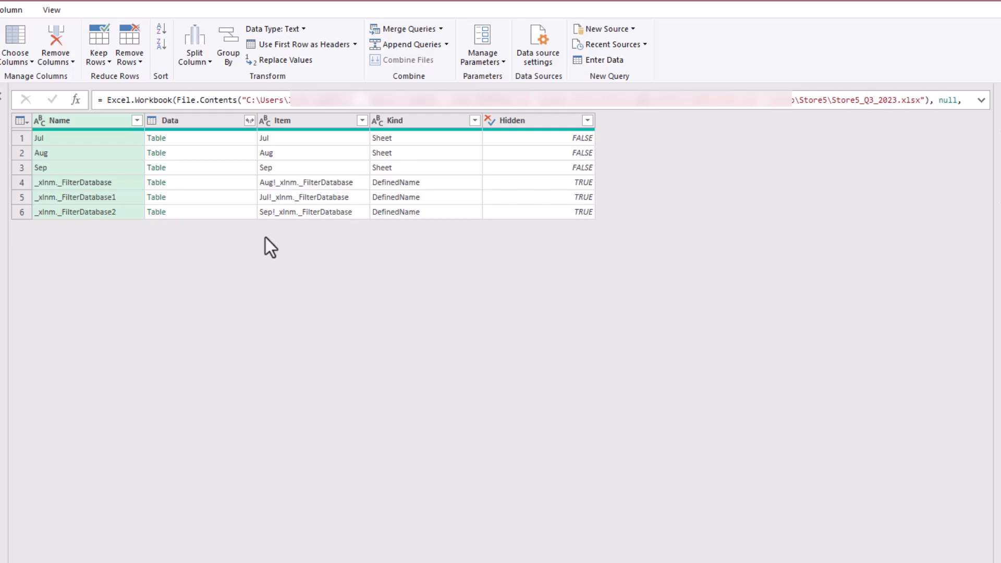
# Examine the Name, Data, Kind and Hidden columns of the source, previewing the nested tables of Jul and Aug.
pyautogui.click(211, 123)
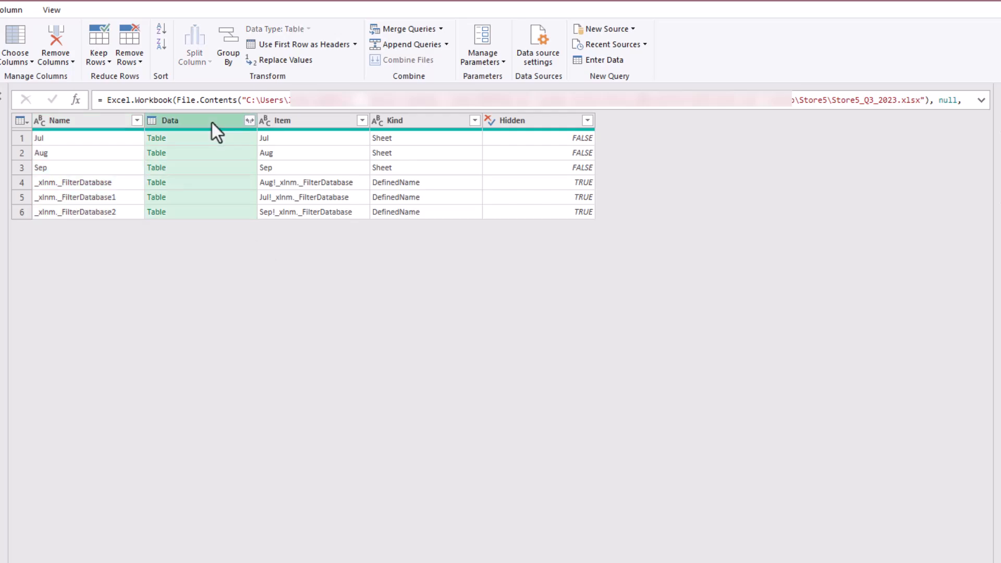
pyautogui.click(115, 124)
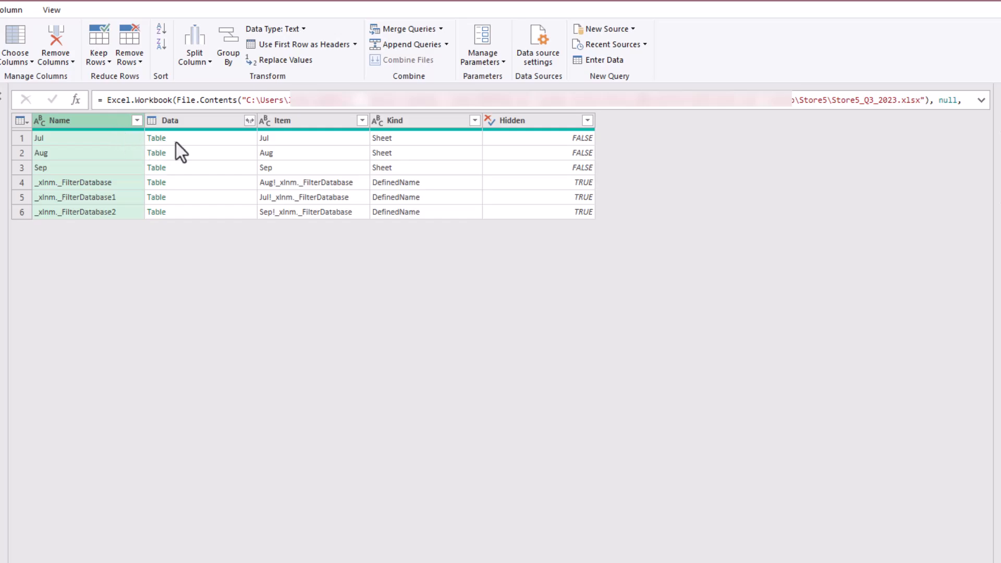
pyautogui.click(220, 136)
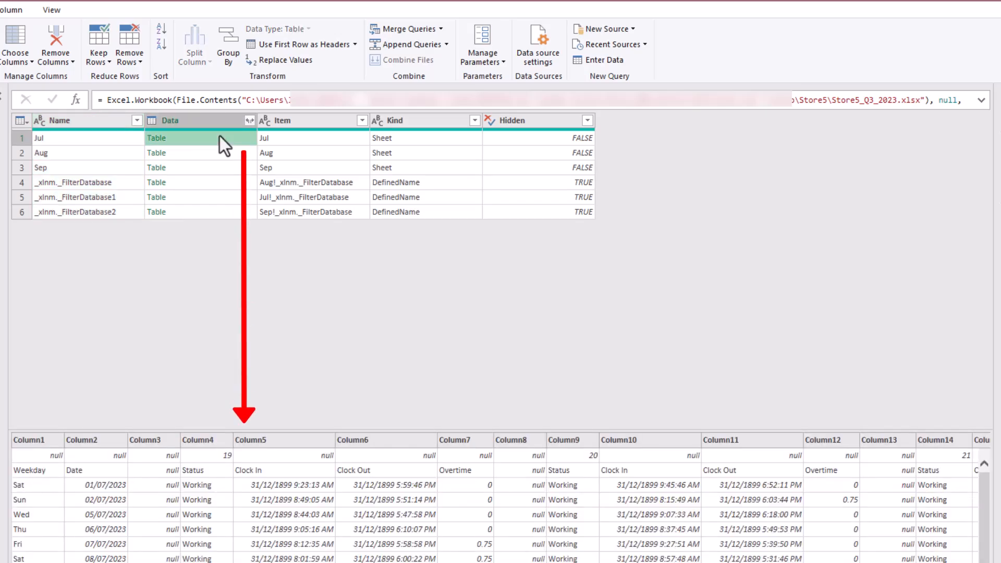
pyautogui.click(221, 155)
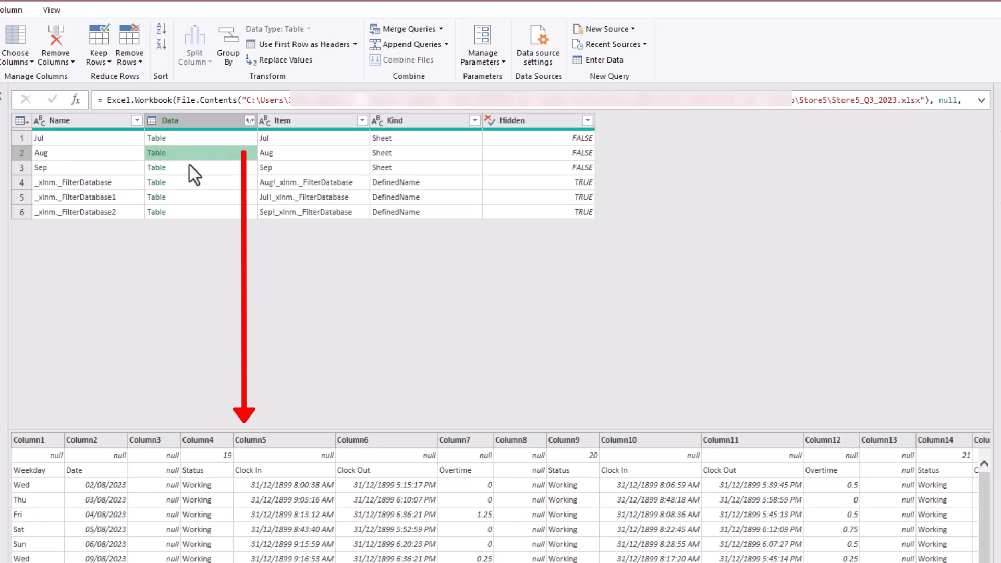
pyautogui.press('Up')
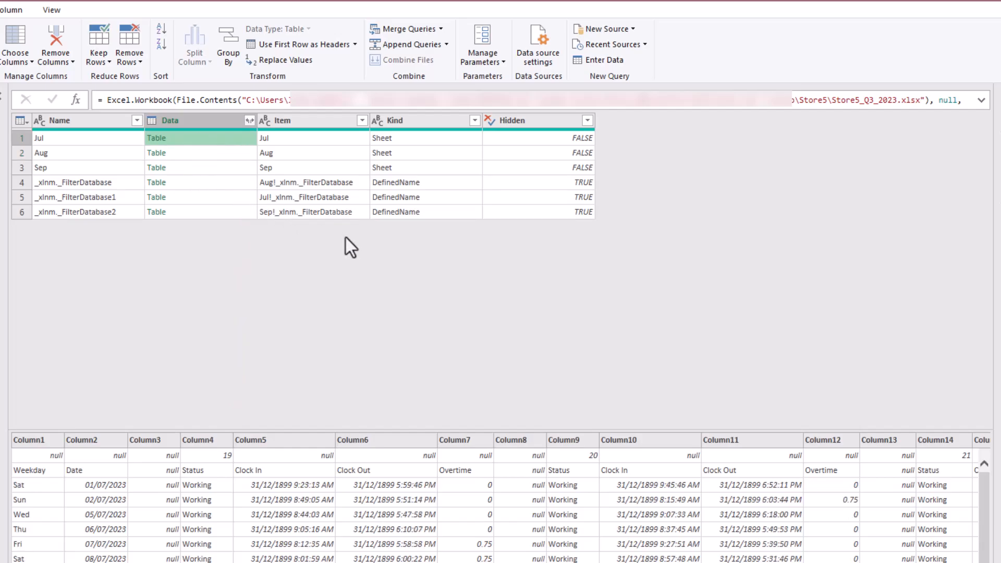
pyautogui.click(414, 126)
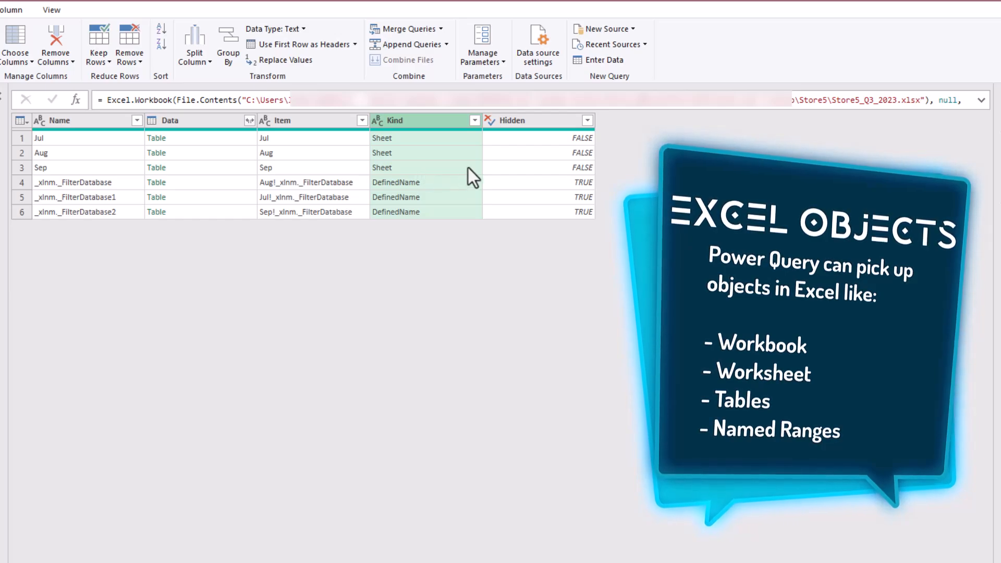
pyautogui.click(542, 117)
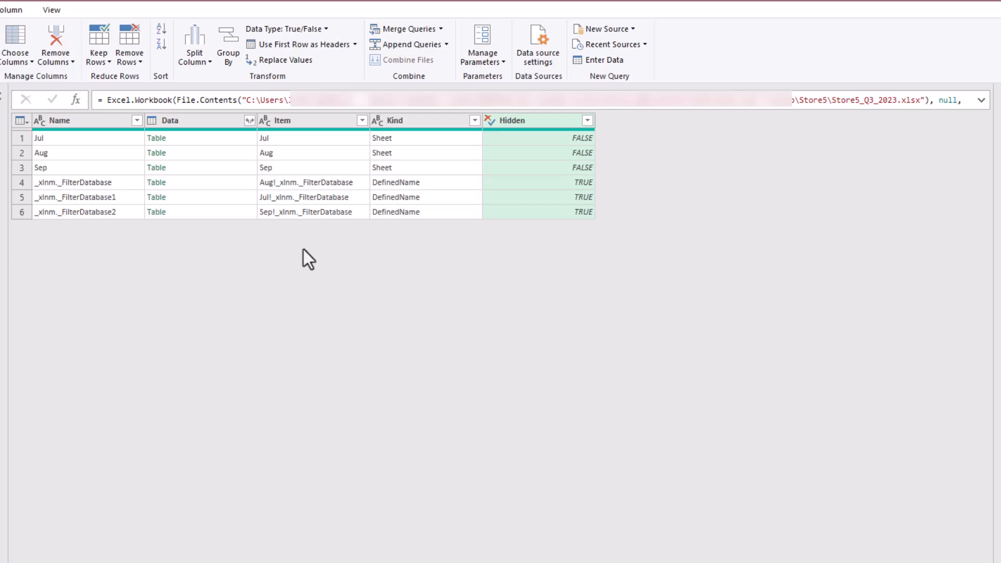
# Filter the Kind column to keep only Sheet rows, excluding DefinedName.
pyautogui.click(441, 124)
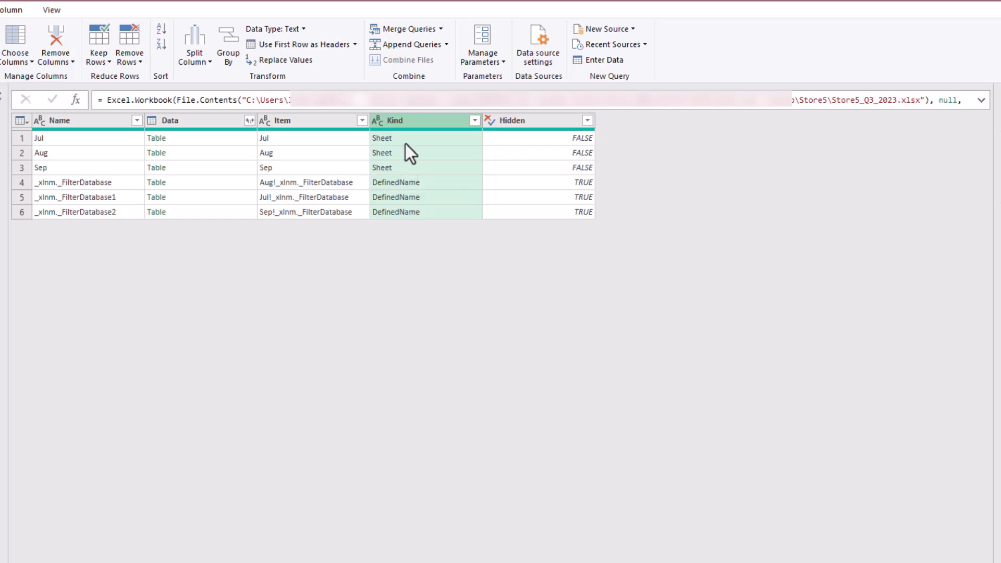
pyautogui.click(474, 122)
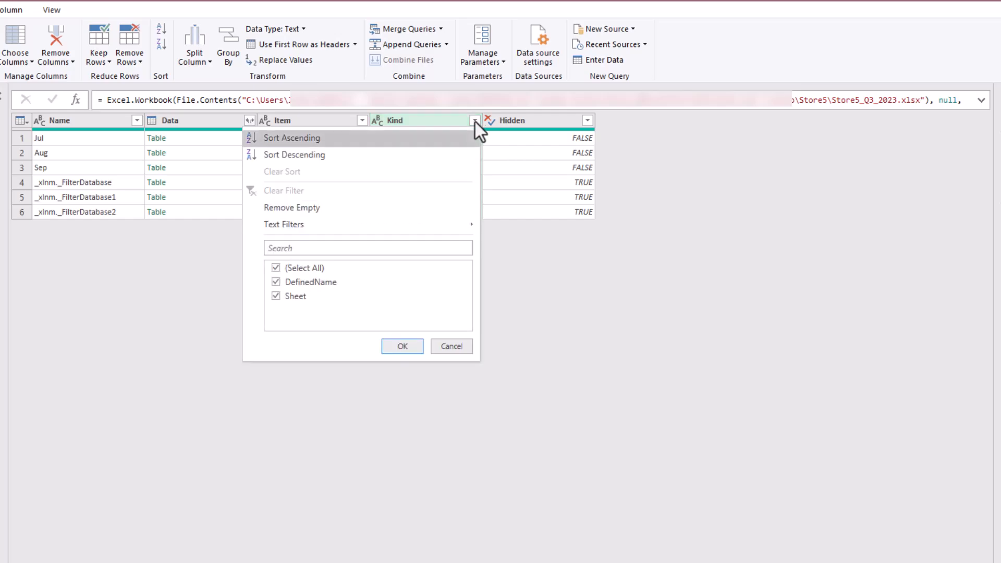
pyautogui.click(275, 282)
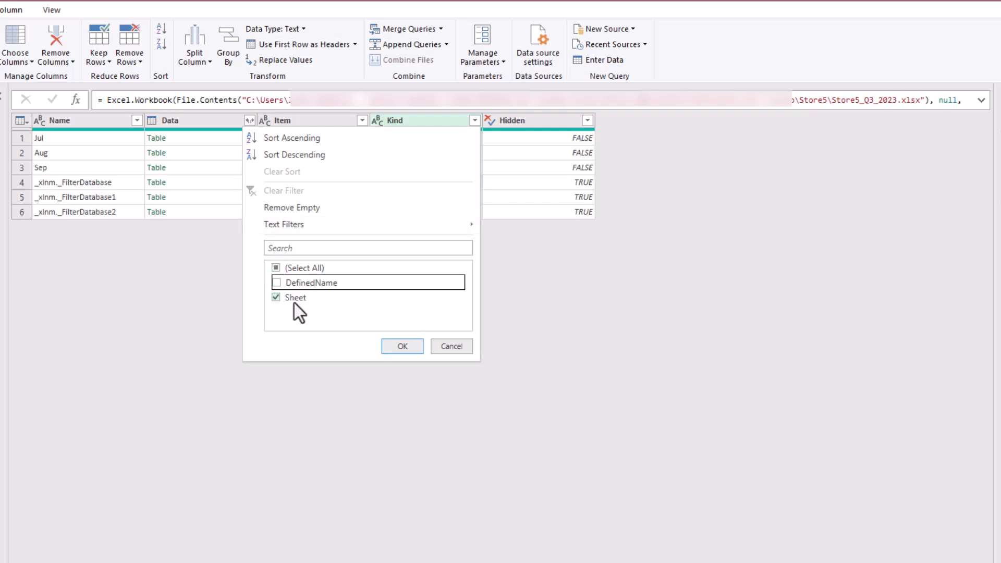
pyautogui.click(403, 347)
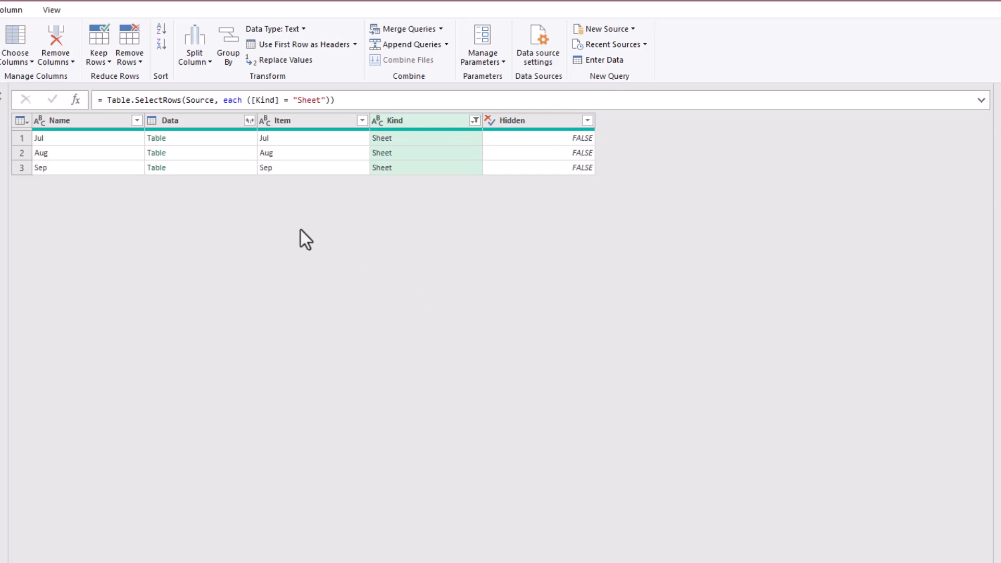
# Preview the nested Jul and Aug tables, and expand all columns of the Data column with the original column name as prefix.
pyautogui.click(190, 123)
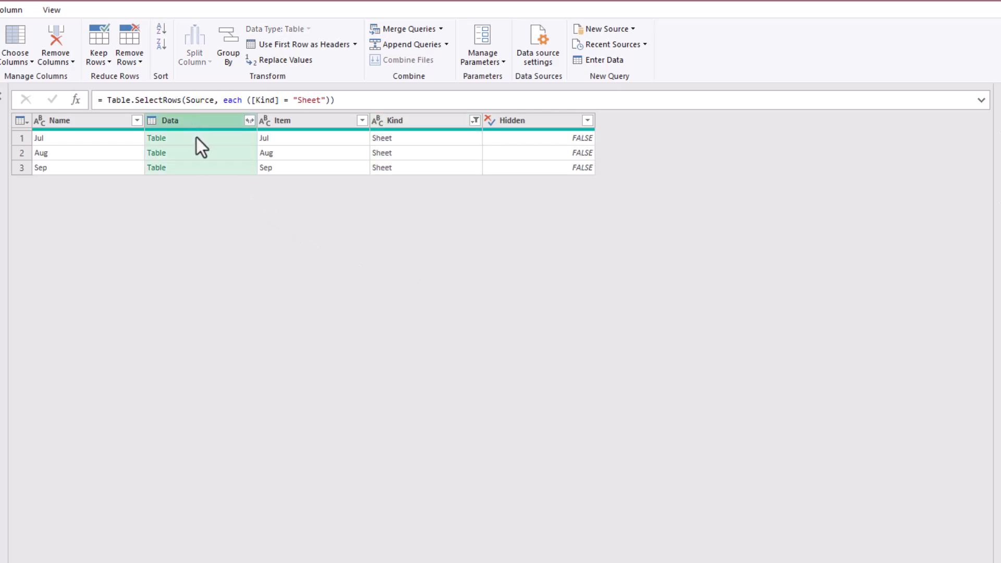
pyautogui.click(196, 138)
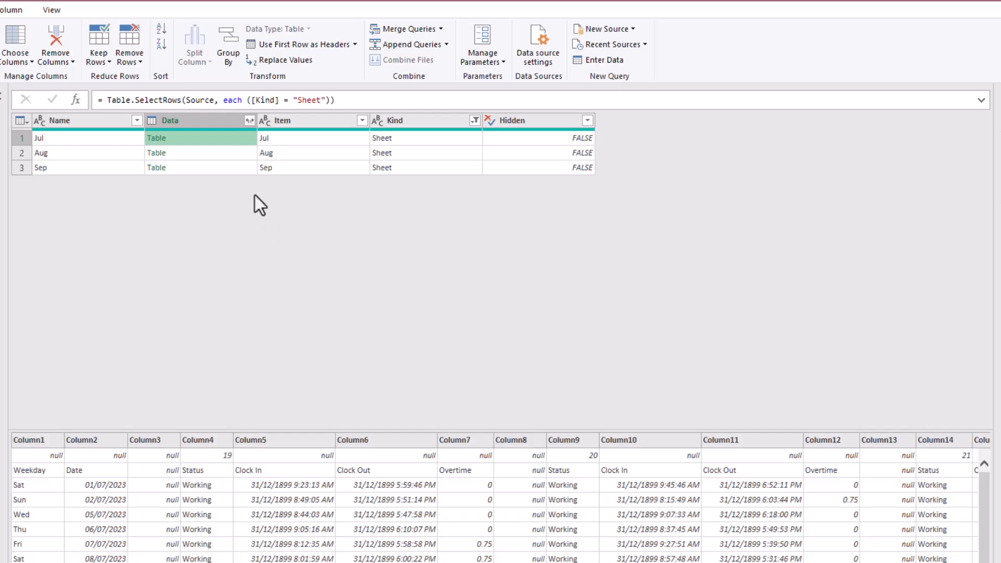
pyautogui.click(214, 152)
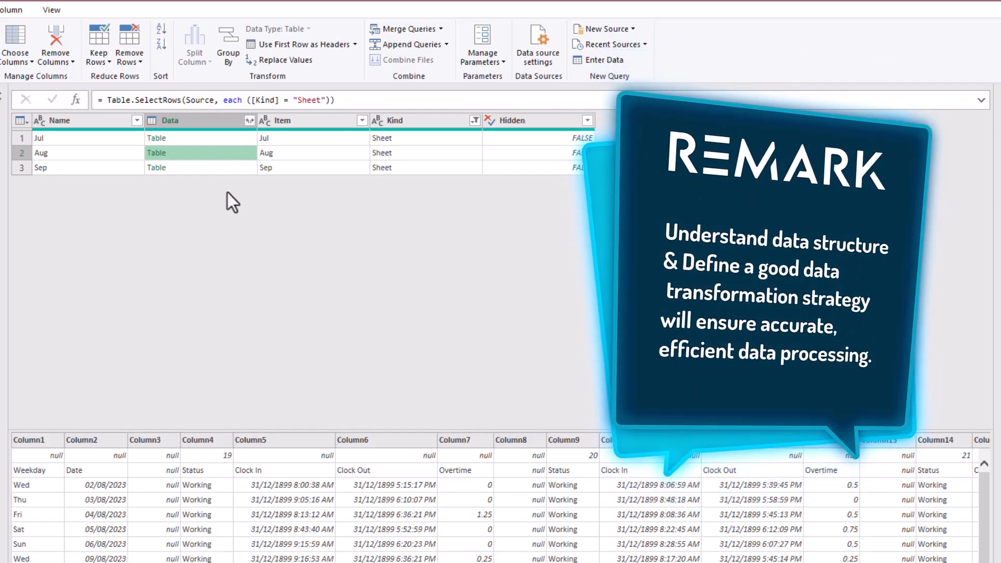
pyautogui.click(249, 121)
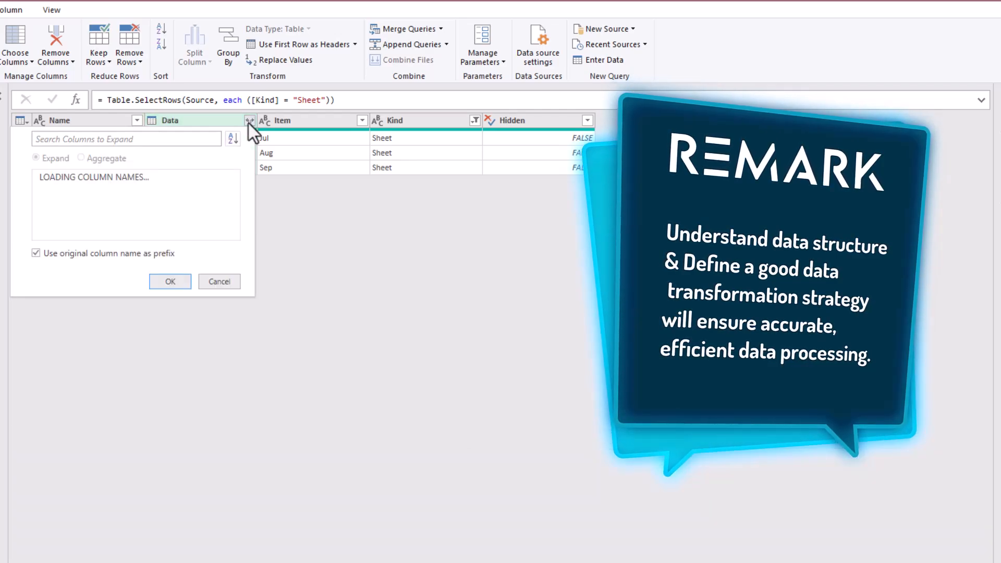
pyautogui.click(170, 477)
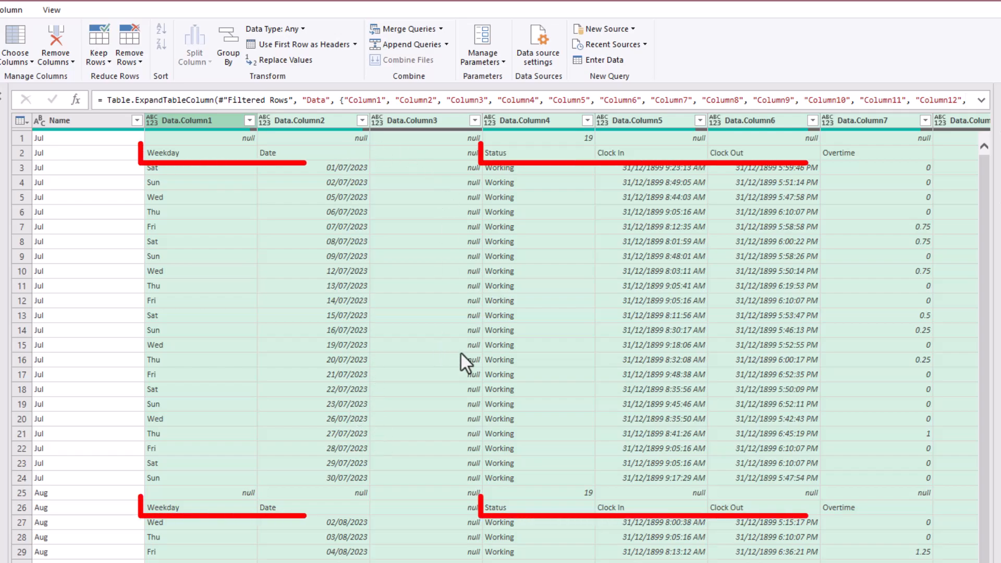
# Examine the repeated header rows and empty columns across the expanded data, from Data.Column4 to Data.Column13.
pyautogui.click(542, 121)
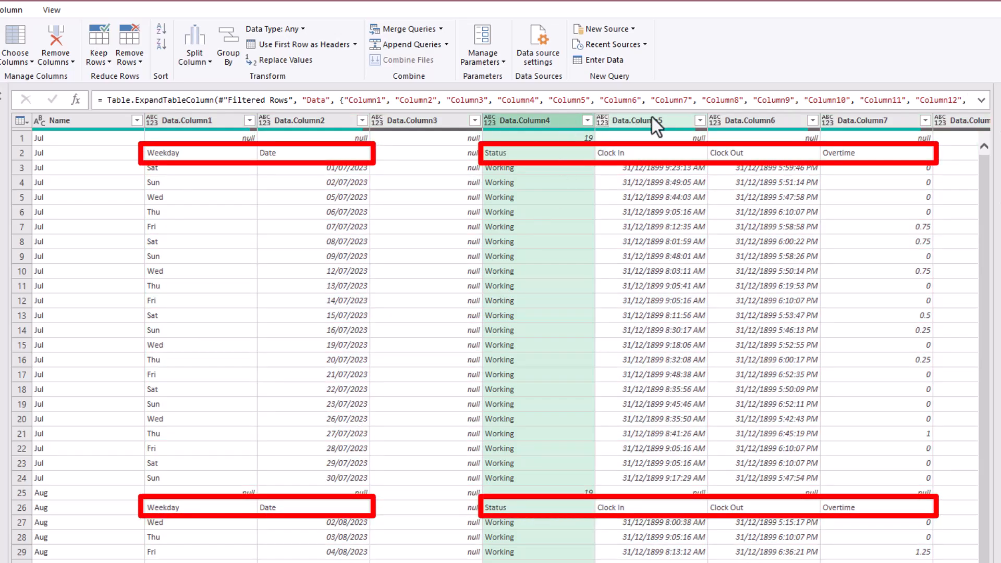
pyautogui.click(856, 122)
pyautogui.hscroll(10, 490, 120)
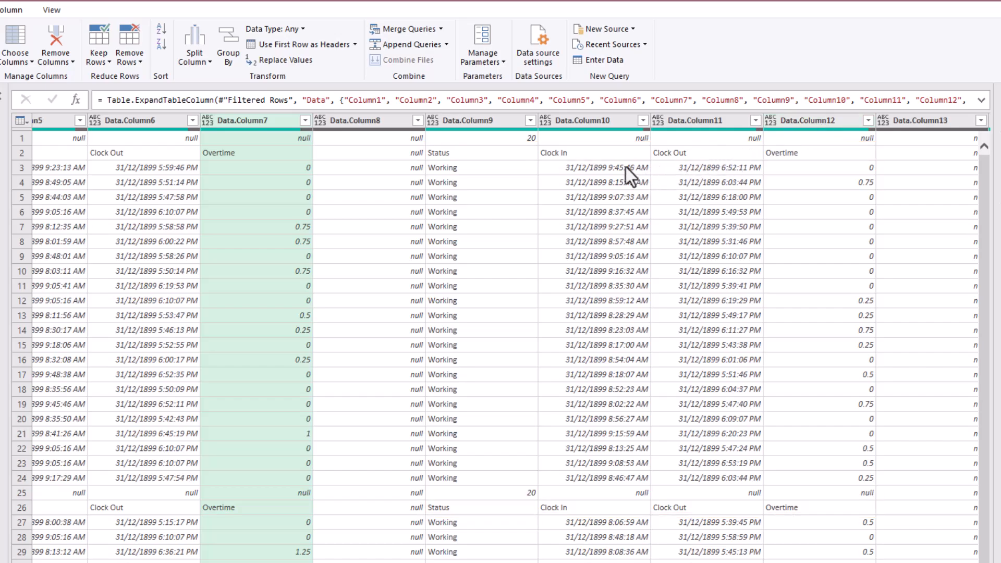
# Delete the Expanded Data step from the MasterCombine query.
pyautogui.click(468, 138)
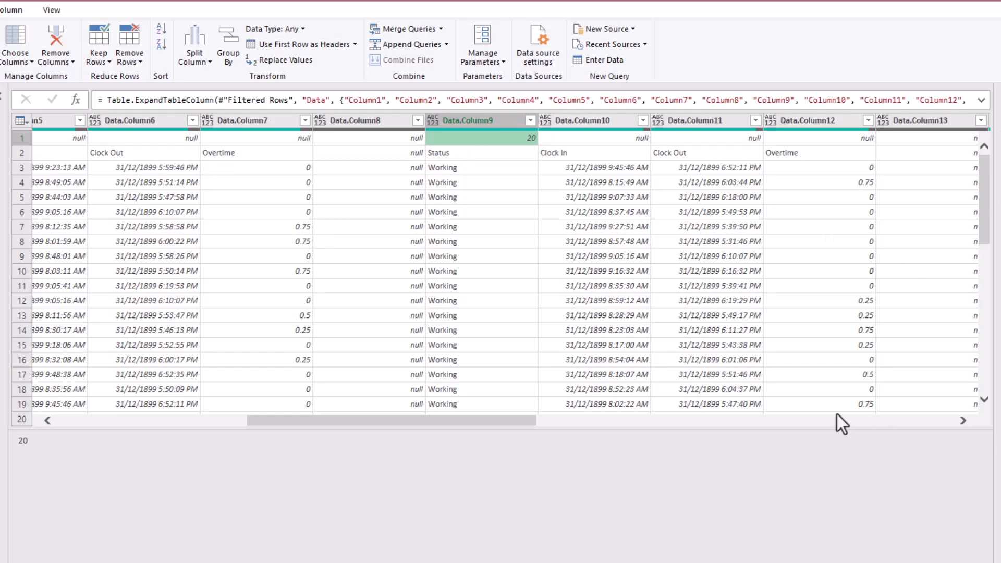
pyautogui.moveTo(516, 416); pyautogui.dragTo(293, 427)
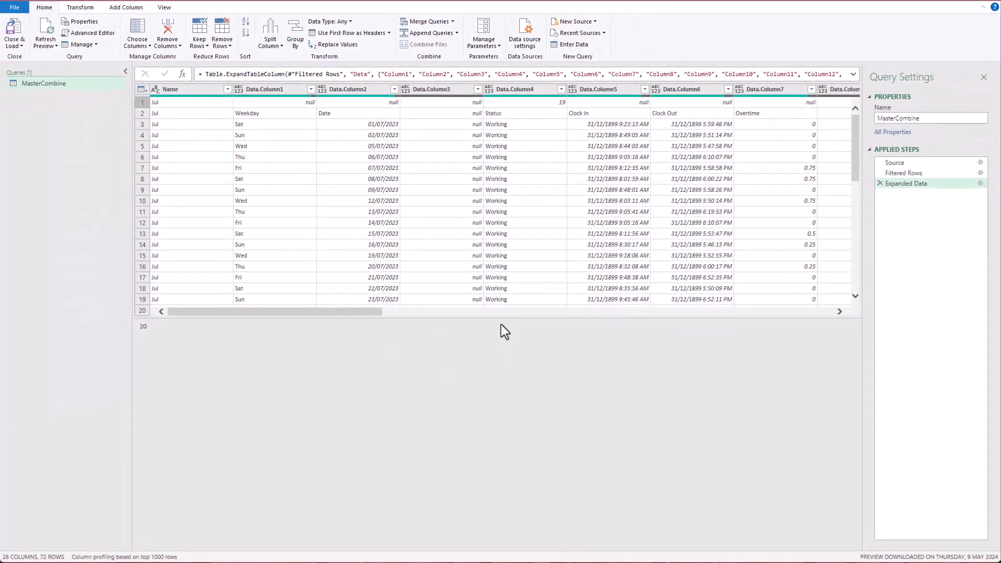
pyautogui.click(881, 183)
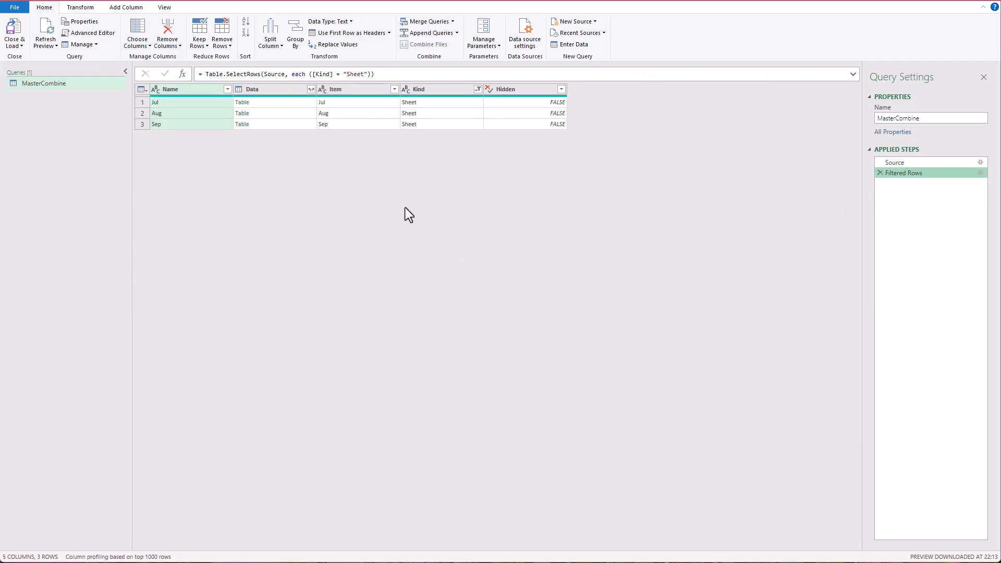
# Preview the nested Jul, Aug and Sep tables in the Data column of the filtered rows.
pyautogui.click(287, 111)
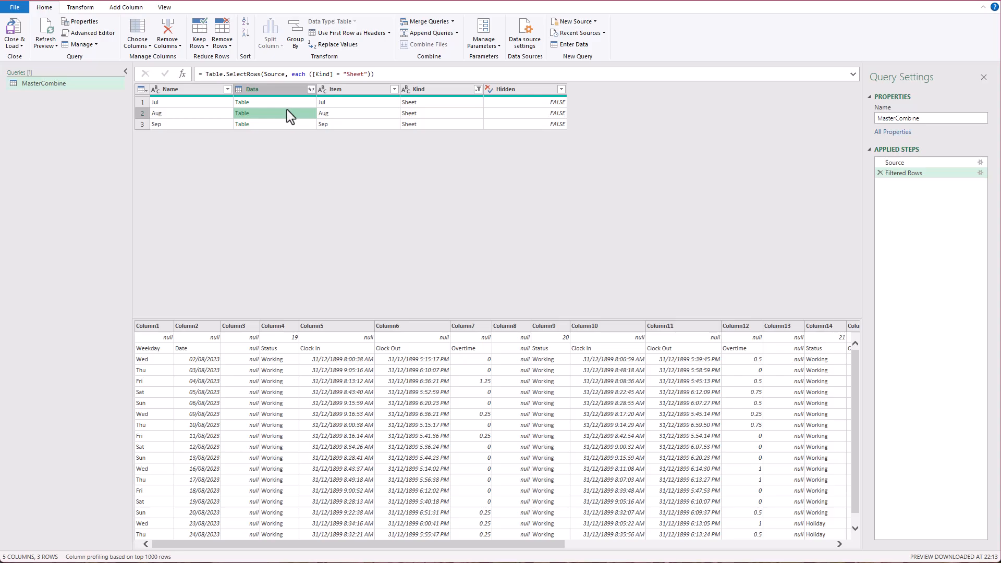
pyautogui.press('Up')
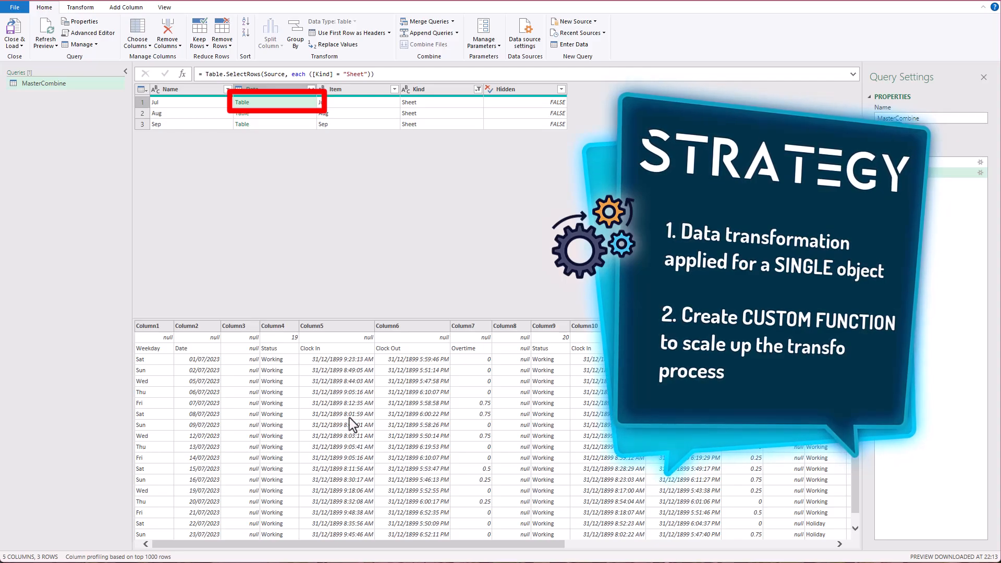
pyautogui.click(275, 113)
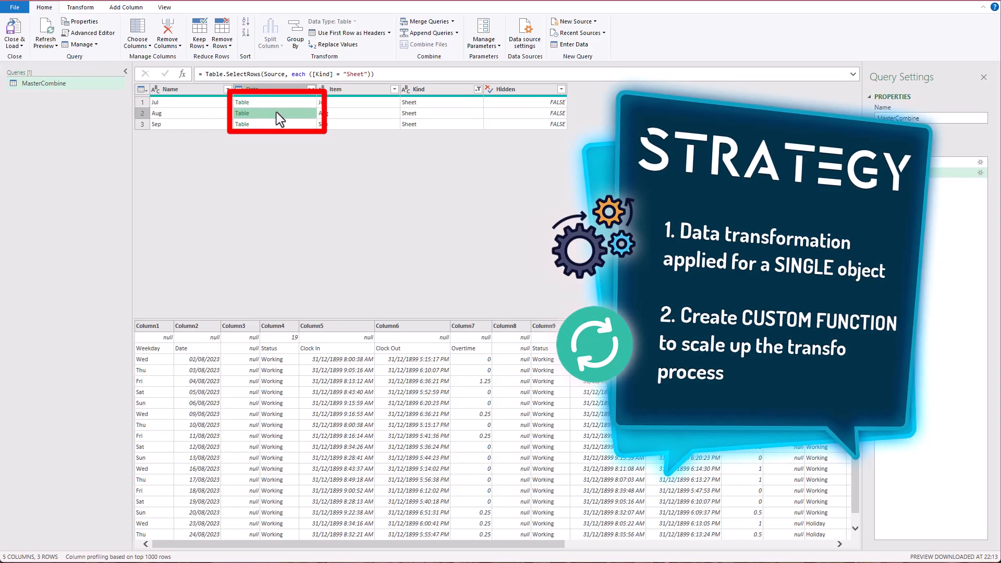
pyautogui.click(276, 124)
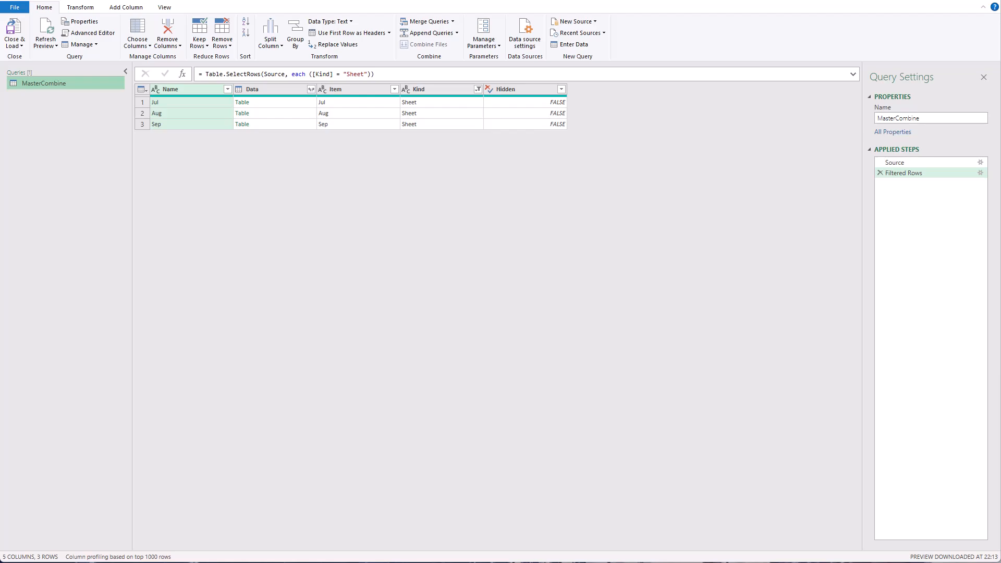
# Duplicate the MasterCombine query and rename the copy TransformStep.
pyautogui.rightClick(44, 85)
pyautogui.click(84, 142)
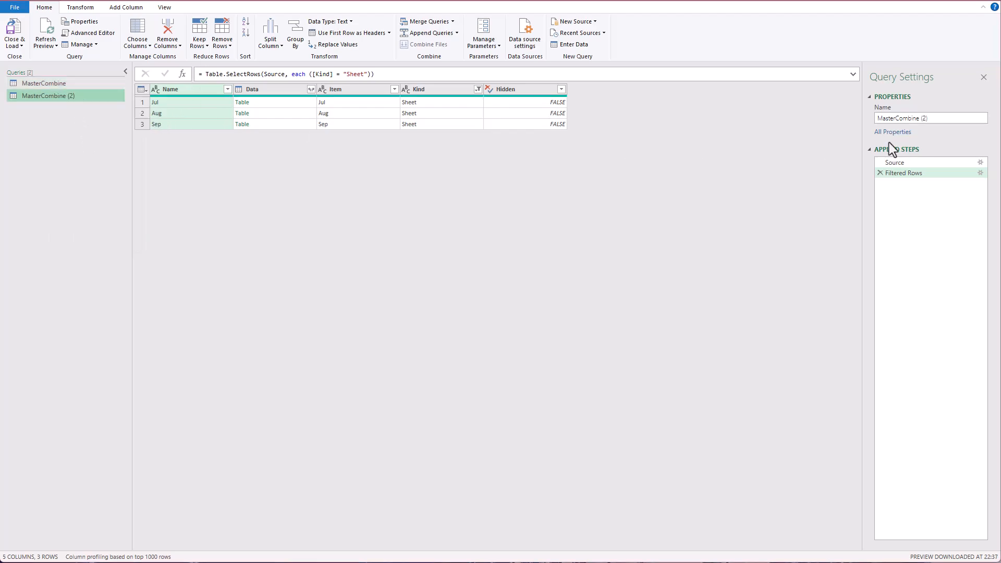
pyautogui.click(941, 118)
pyautogui.write('TransformStep')
pyautogui.press('Return')
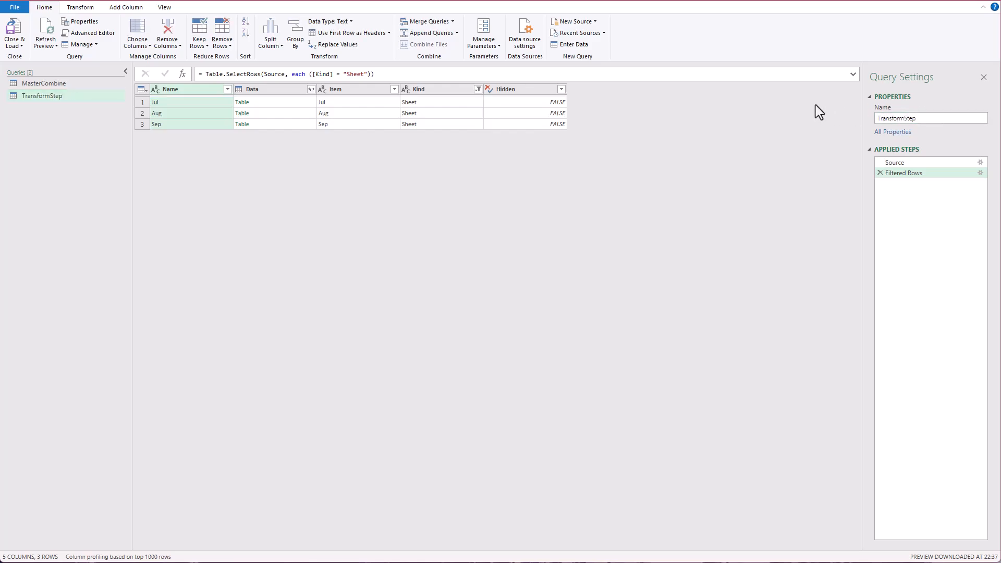
# Delete the Filtered Rows step from TransformStep and drill down into the nested table of the Jul sheet.
pyautogui.click(880, 173)
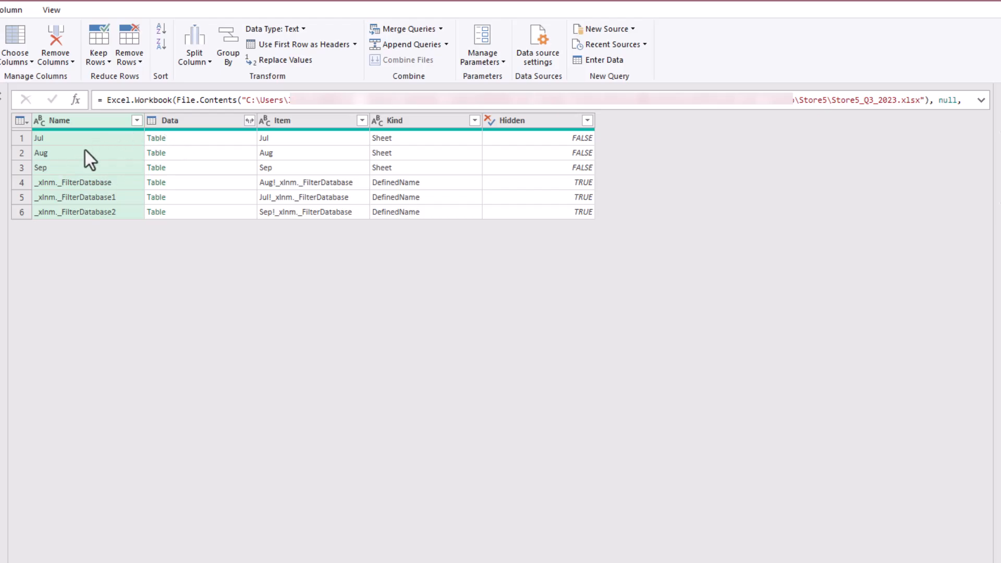
pyautogui.click(184, 139)
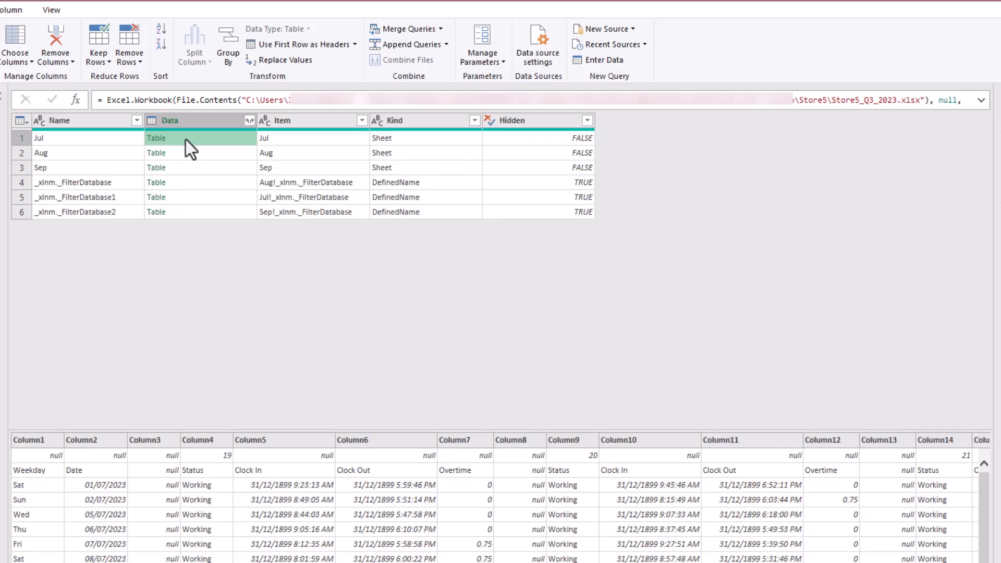
pyautogui.click(159, 139)
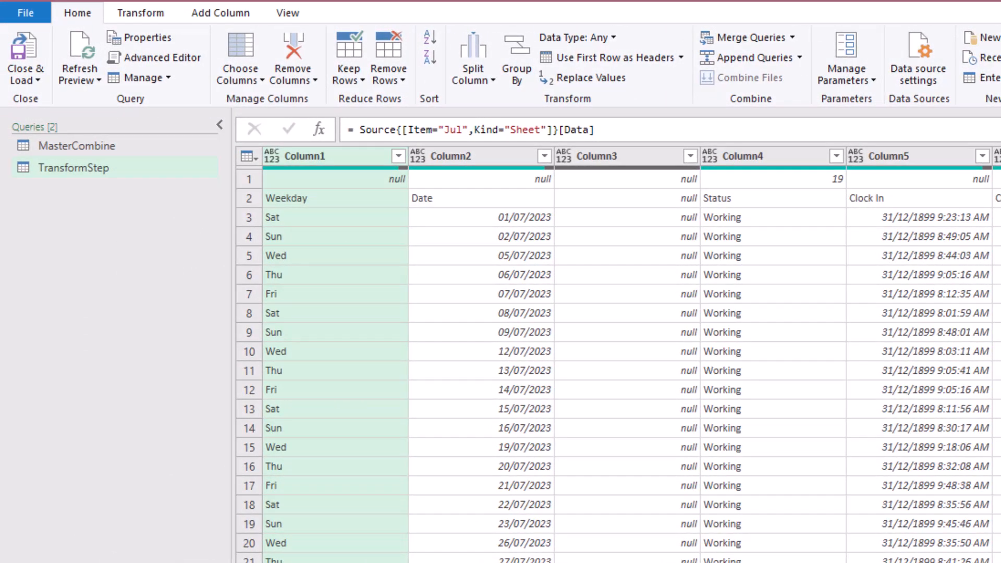
pyautogui.click(149, 12)
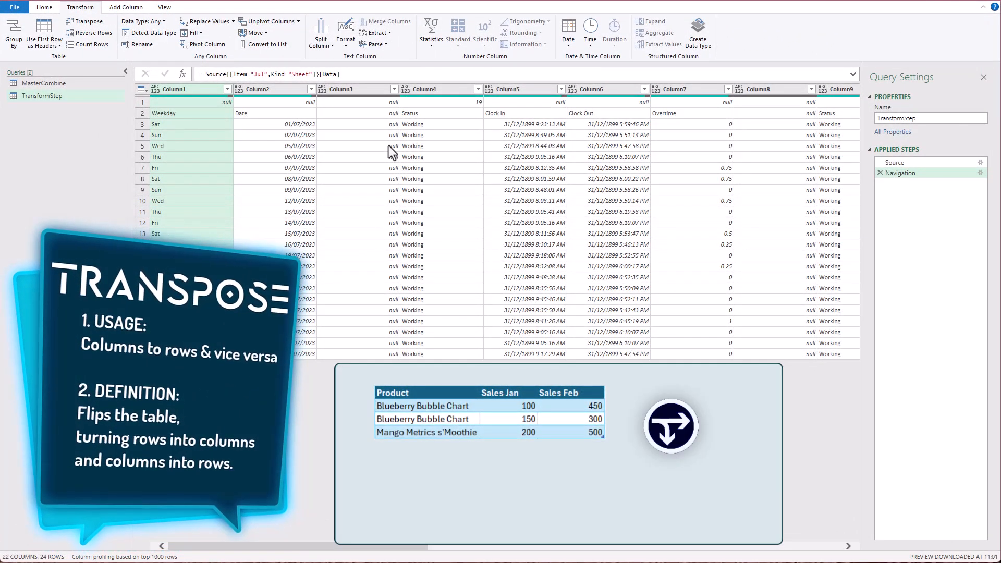
# Try removing the empty Column3 and Column8 from the Jul table, and discard the Removed Columns step.
pyautogui.click(364, 90)
pyautogui.keyDown('ctrl'); pyautogui.click(770, 90); pyautogui.keyUp('ctrl')
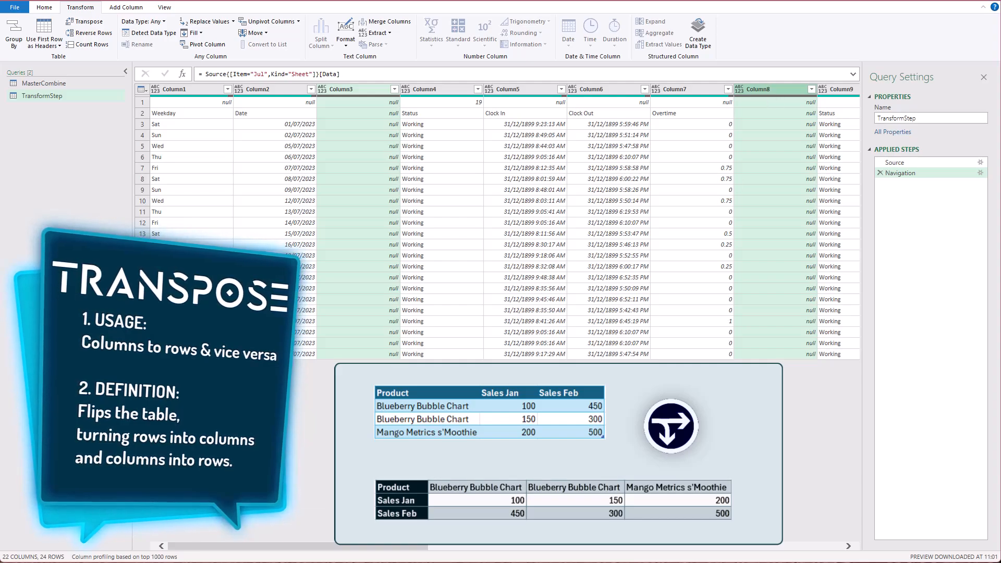
pyautogui.press('Delete')
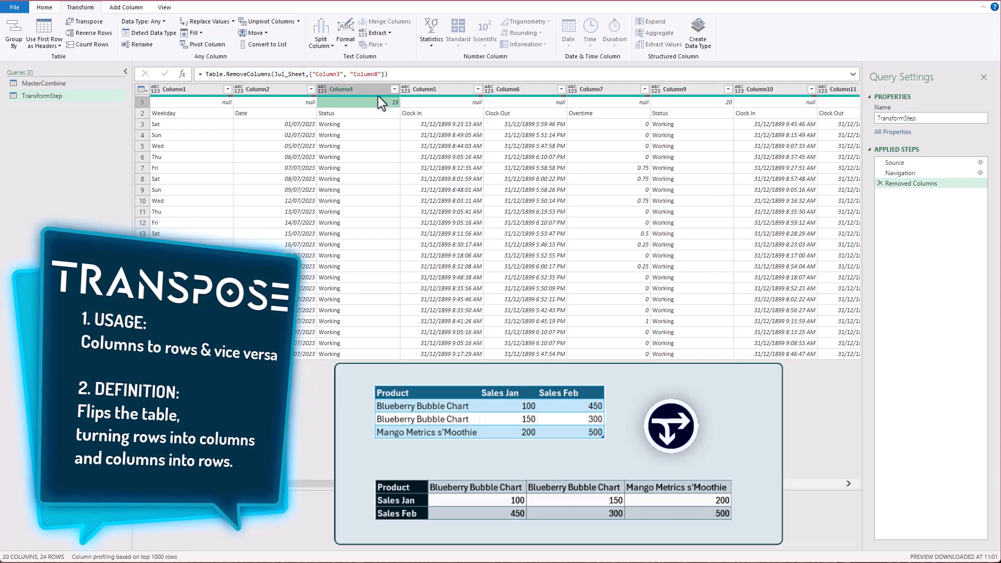
pyautogui.click(355, 89)
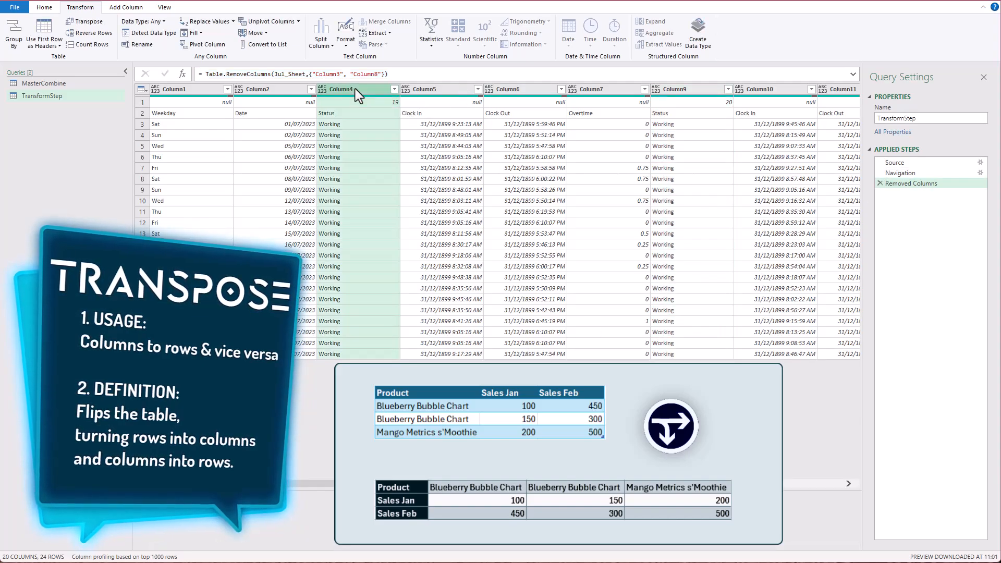
pyautogui.keyDown('shift'); pyautogui.click(609, 89); pyautogui.keyUp('shift')
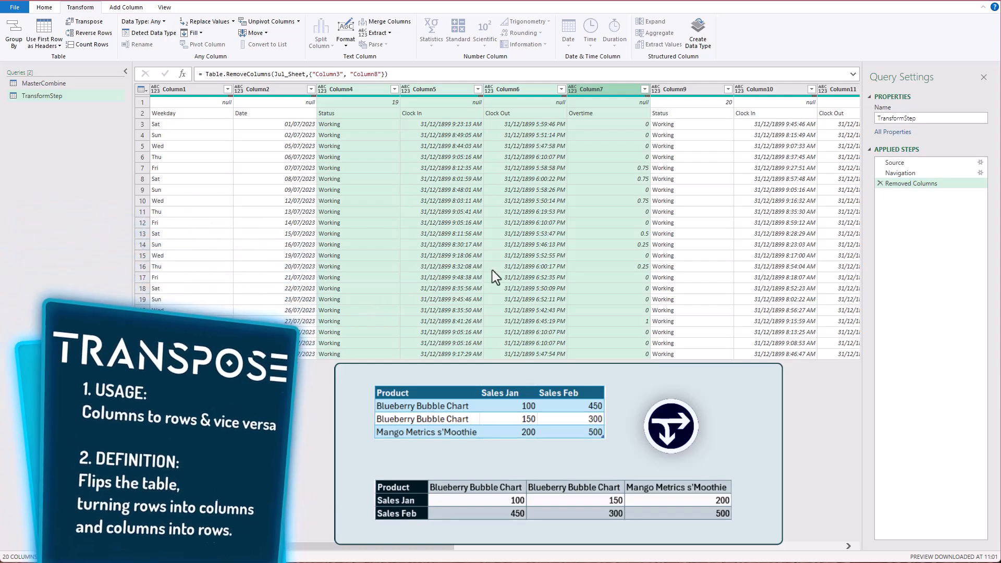
pyautogui.click(881, 183)
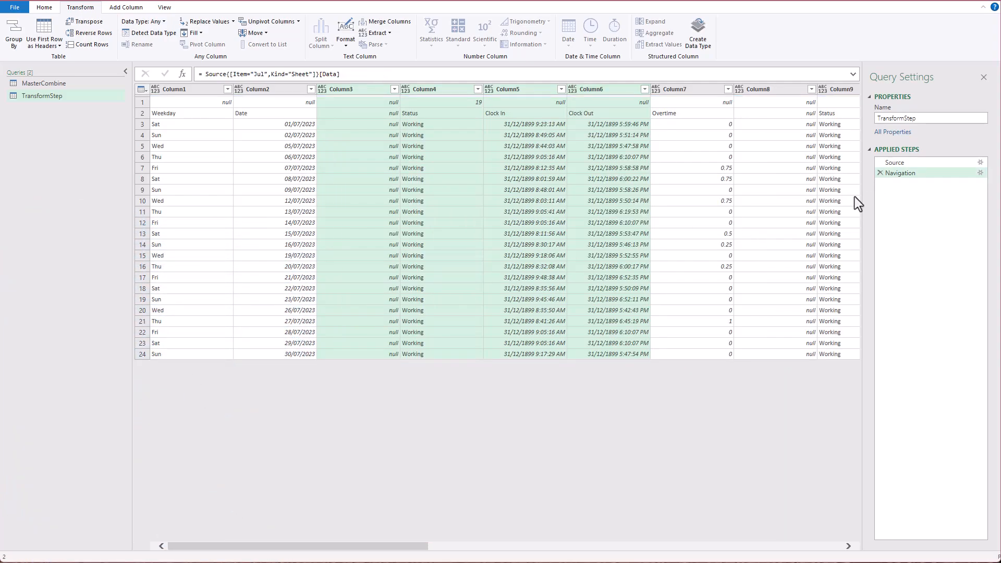
# Transpose the whole Jul table and filter the null rows out of Column2.
pyautogui.hotkey('ctrl', 'a')
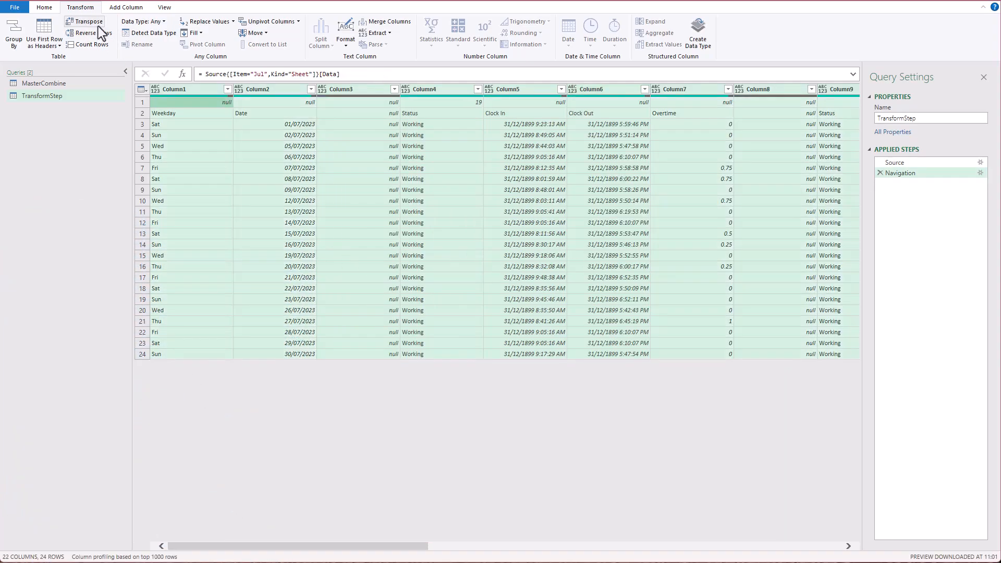
pyautogui.click(98, 26)
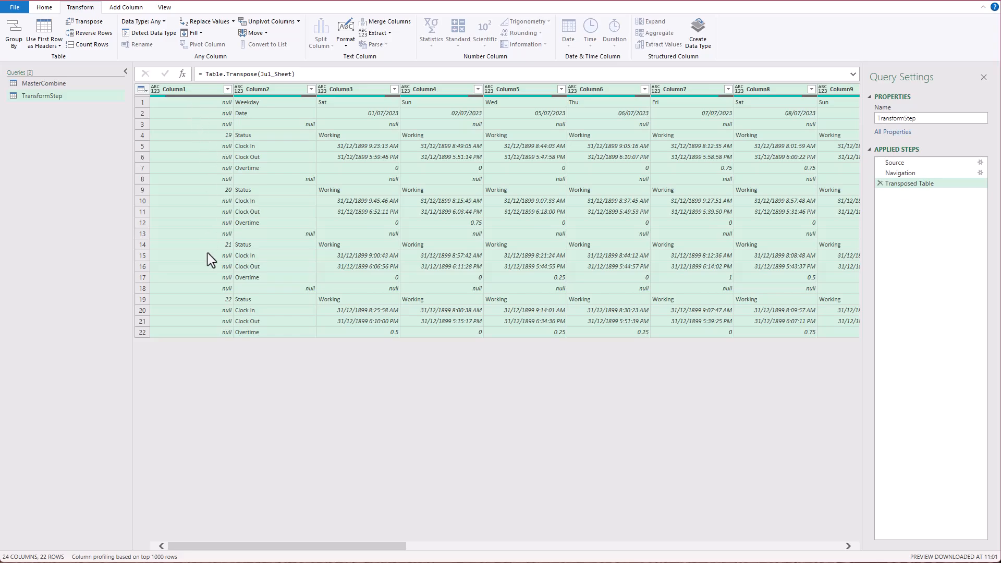
pyautogui.click(311, 89)
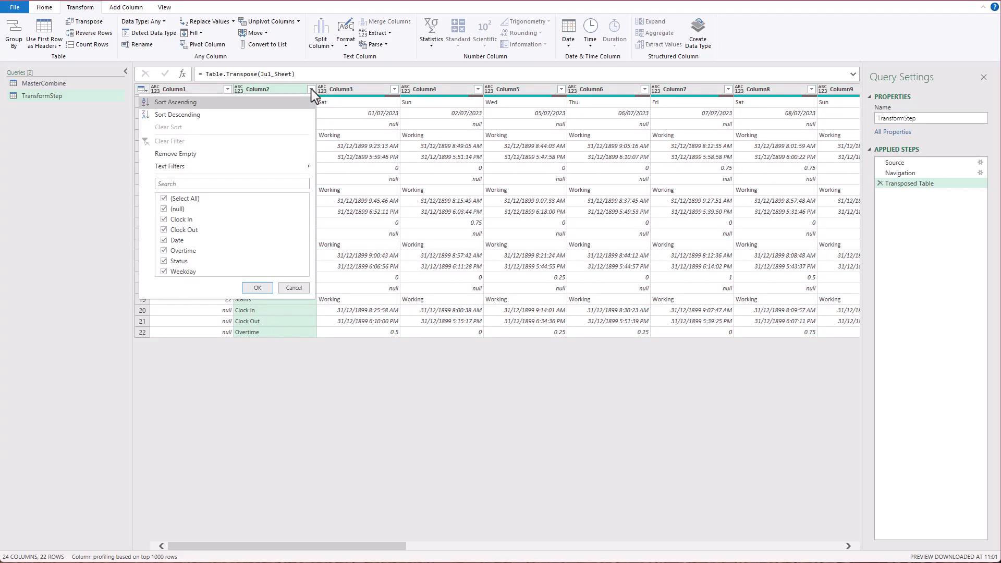
pyautogui.click(164, 209)
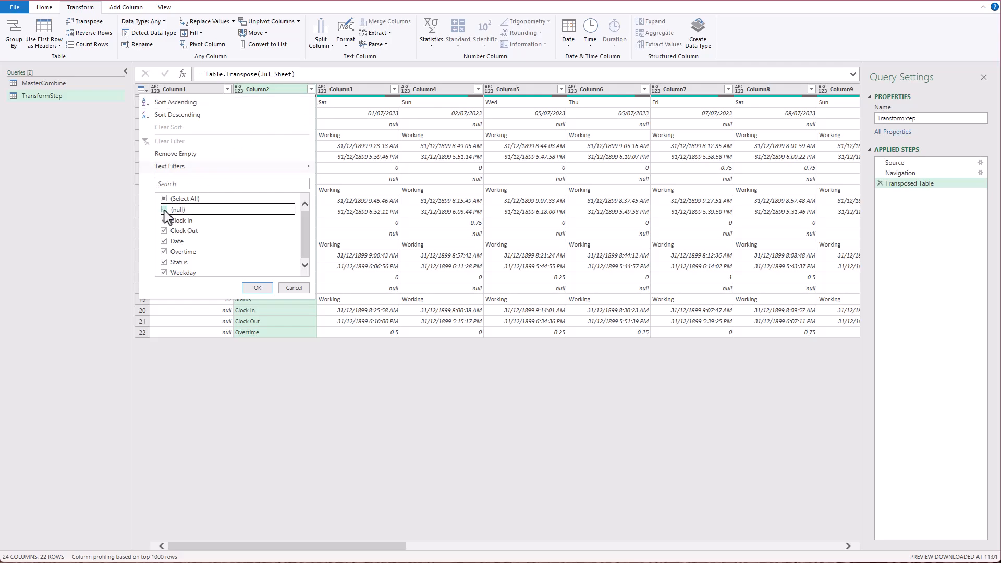
pyautogui.click(262, 289)
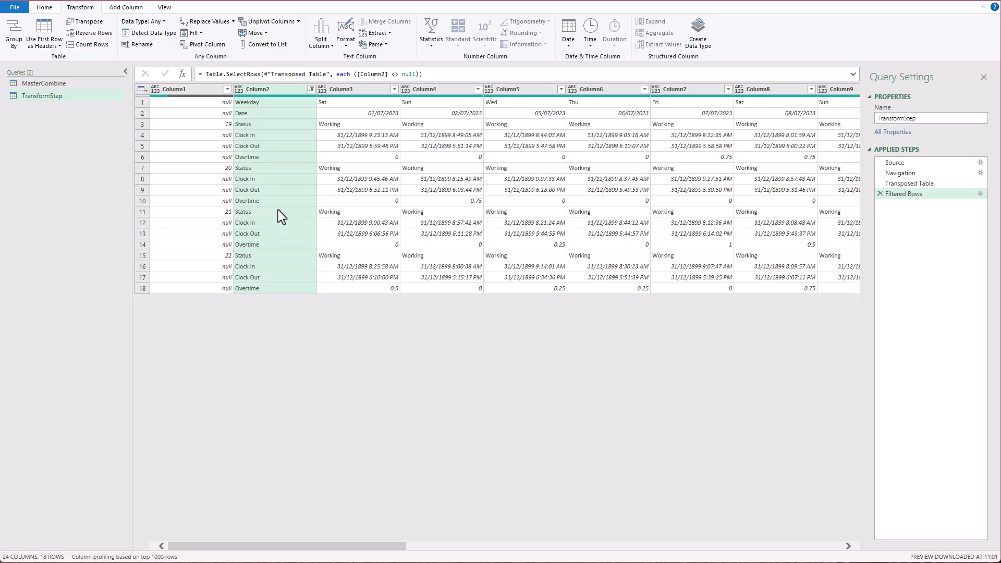
# Fill down the employee numbers in Column1 and transpose the table back to its original orientation.
pyautogui.click(205, 121)
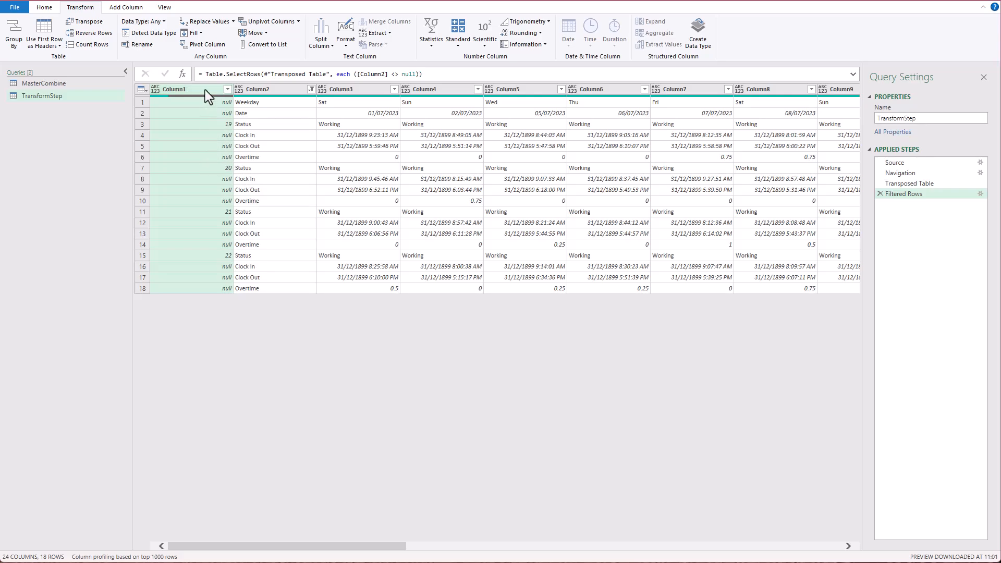
pyautogui.click(200, 33)
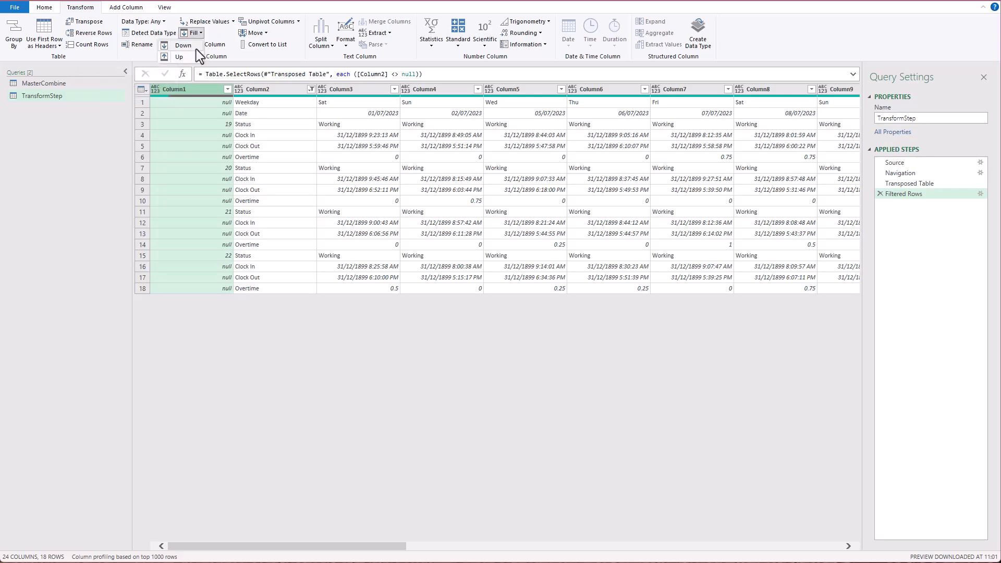
pyautogui.click(196, 49)
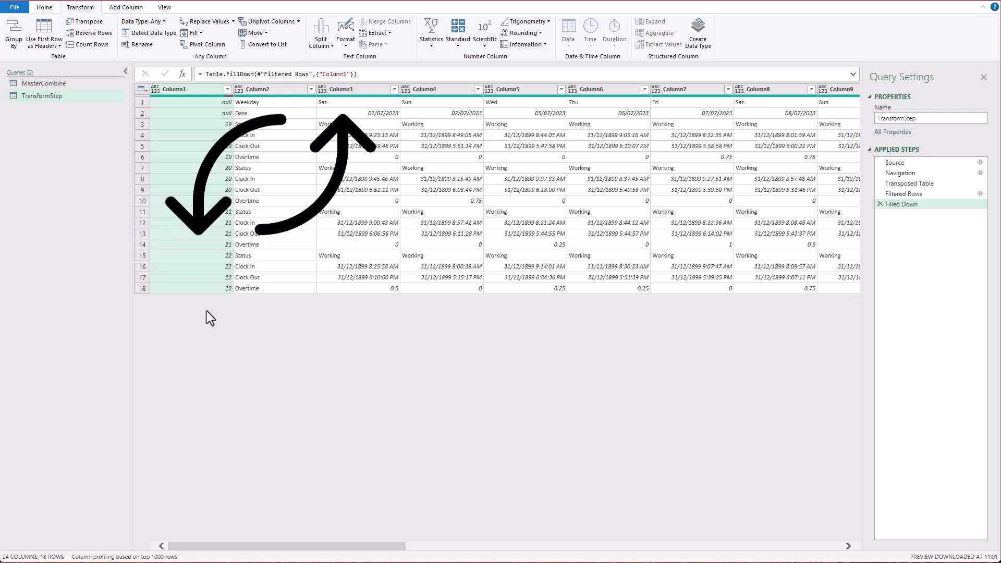
pyautogui.click(99, 23)
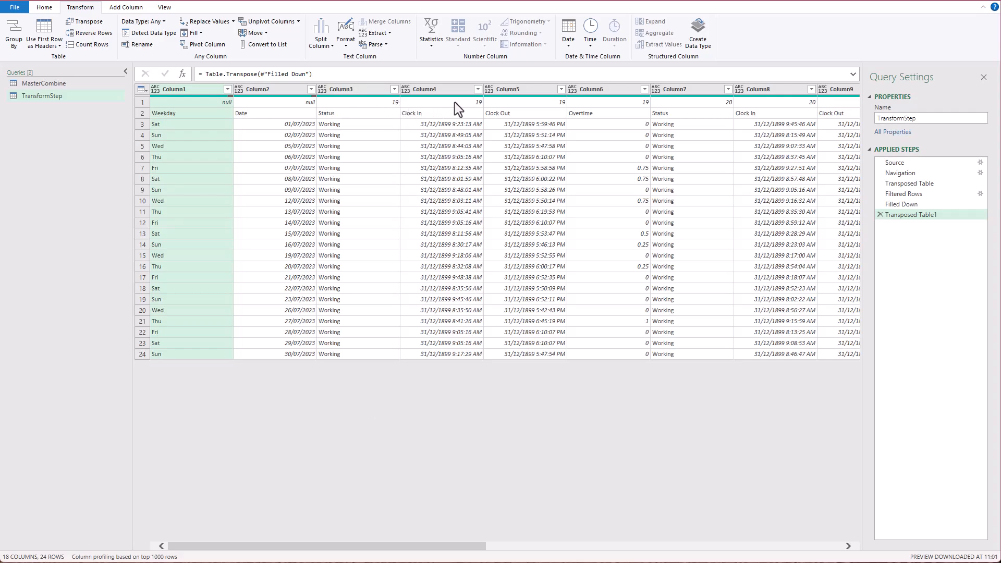
# Examine the two header rows holding the employee numbers and field names across the transposed columns.
pyautogui.click(621, 102)
pyautogui.moveTo(475, 485); pyautogui.dragTo(542, 483)
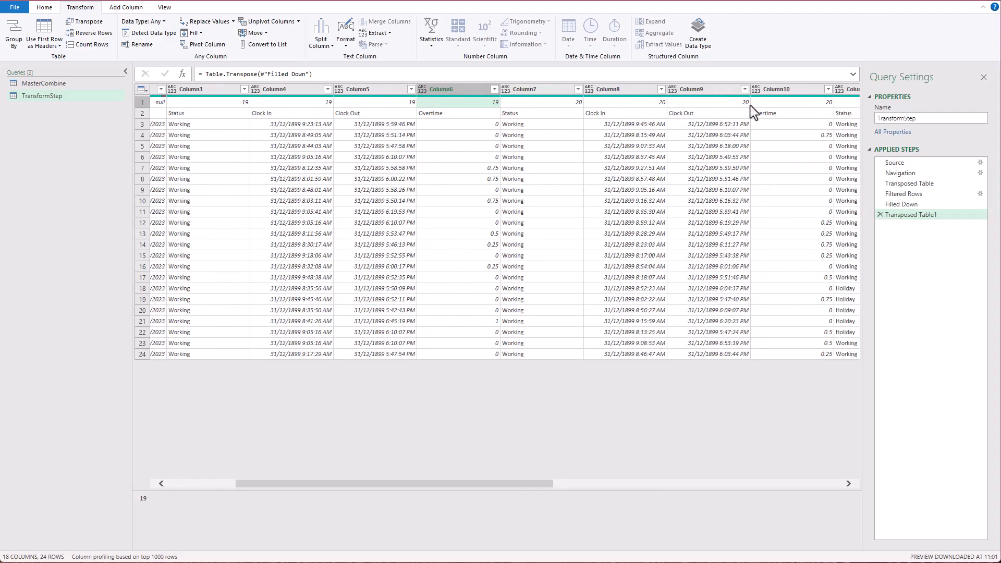
pyautogui.moveTo(338, 483); pyautogui.dragTo(264, 439)
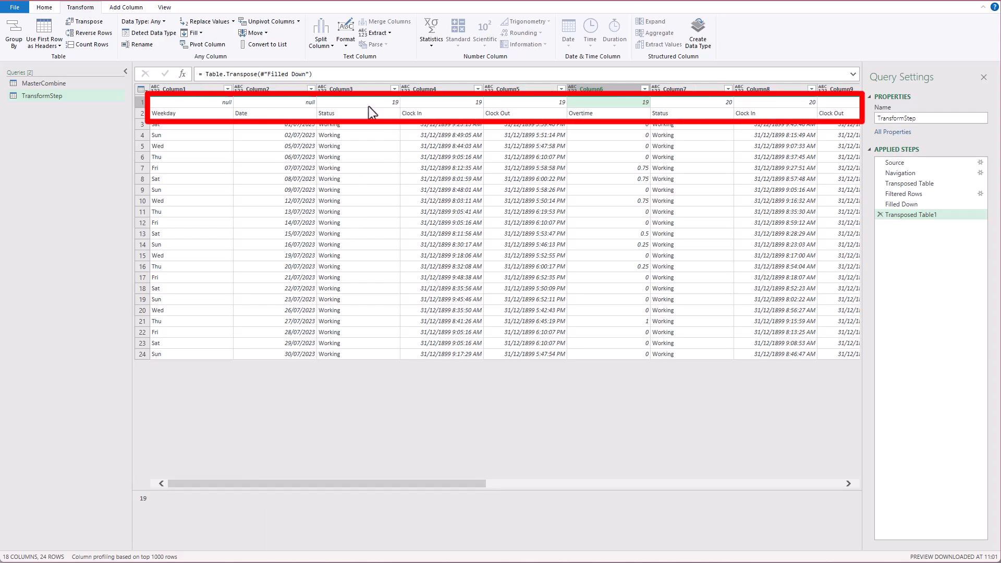
pyautogui.click(142, 102)
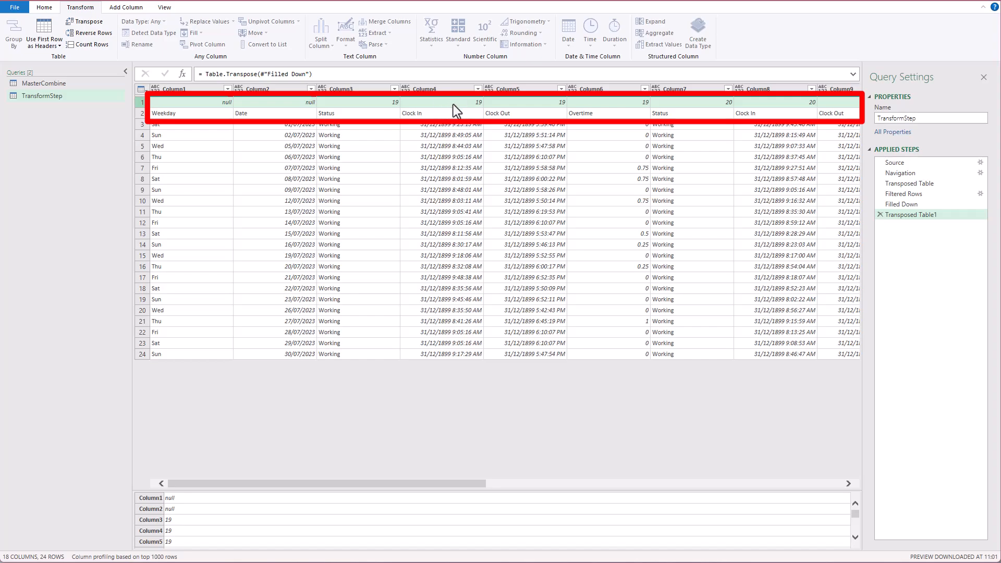
pyautogui.click(142, 114)
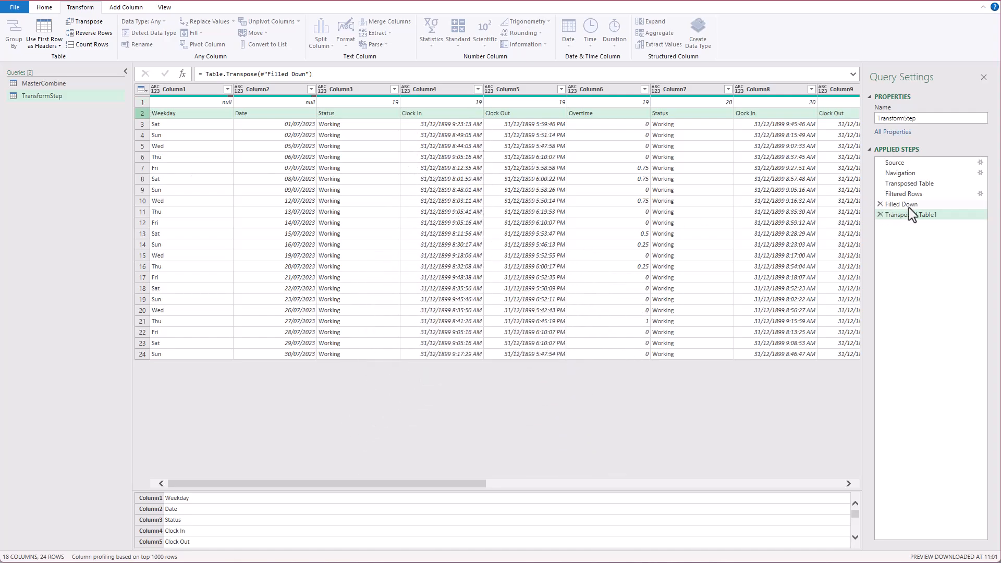
# Insert a step after Filled Down that merges Column1 and Column2 into a column named Merged, without a separator.
pyautogui.click(919, 206)
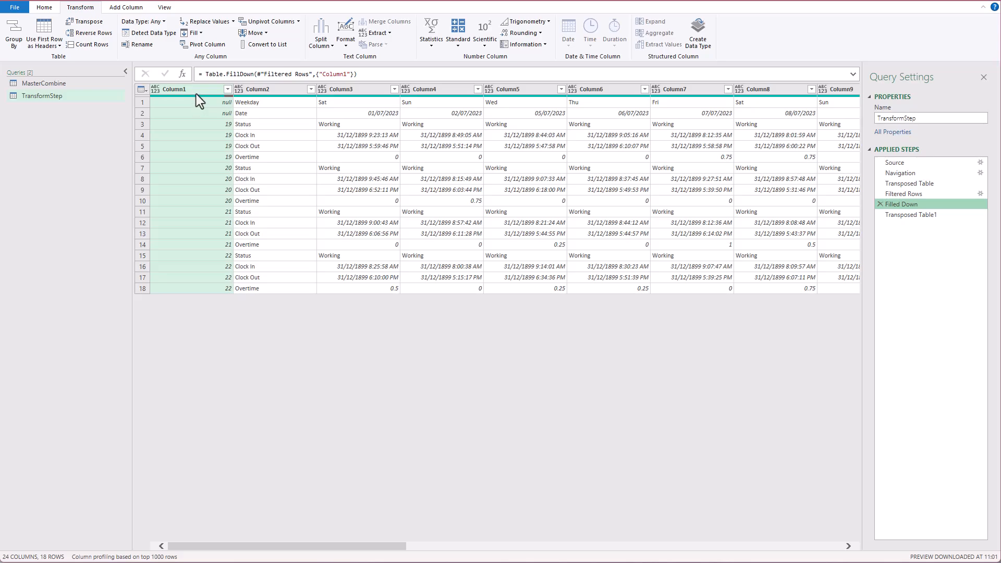
pyautogui.click(279, 89)
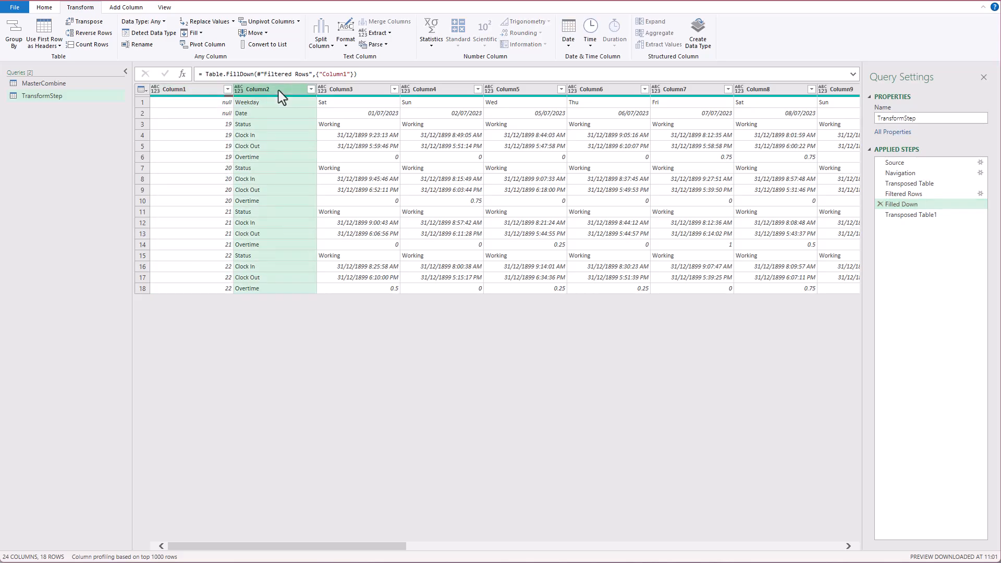
pyautogui.click(195, 87)
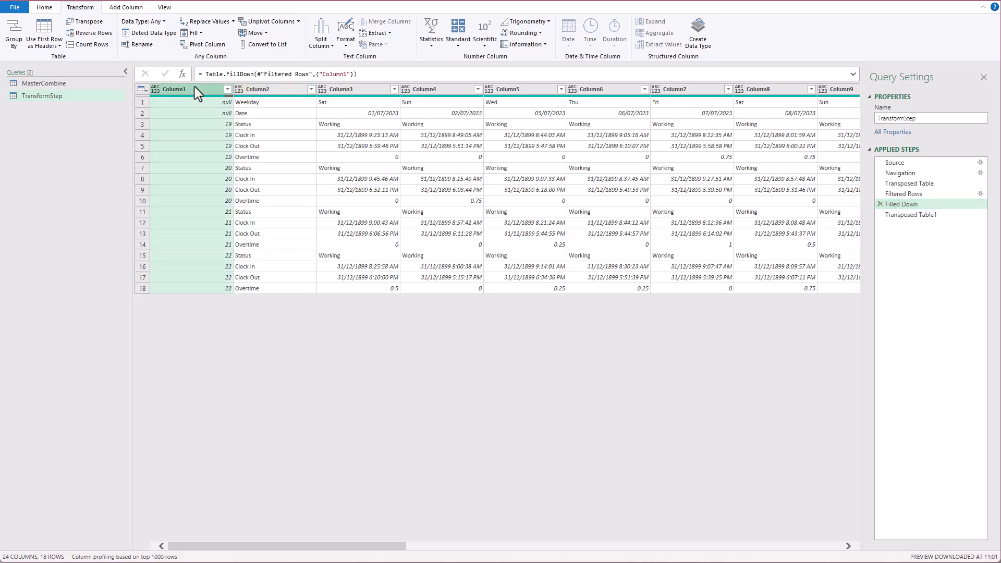
pyautogui.keyDown('ctrl'); pyautogui.click(279, 89); pyautogui.keyUp('ctrl')
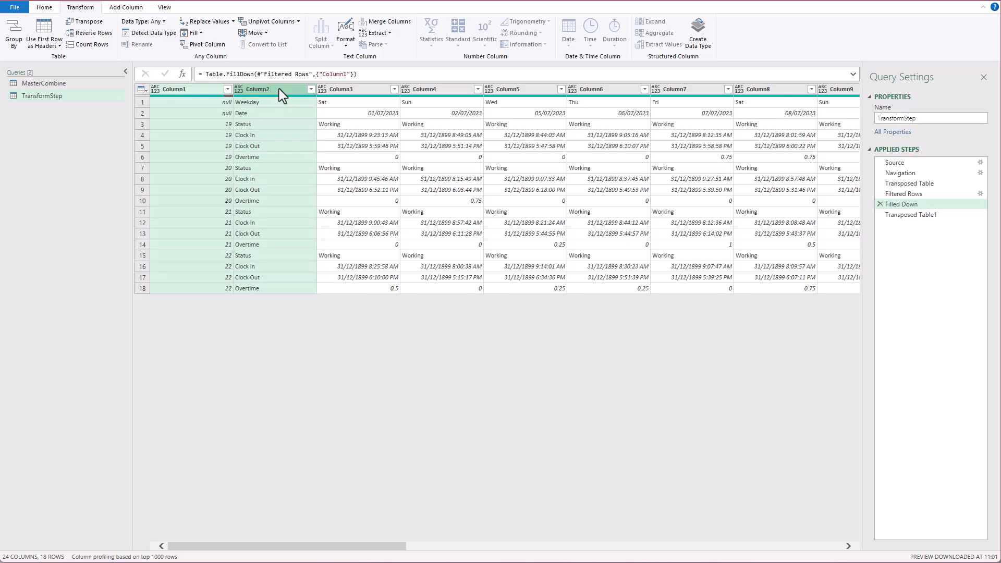
pyautogui.click(396, 24)
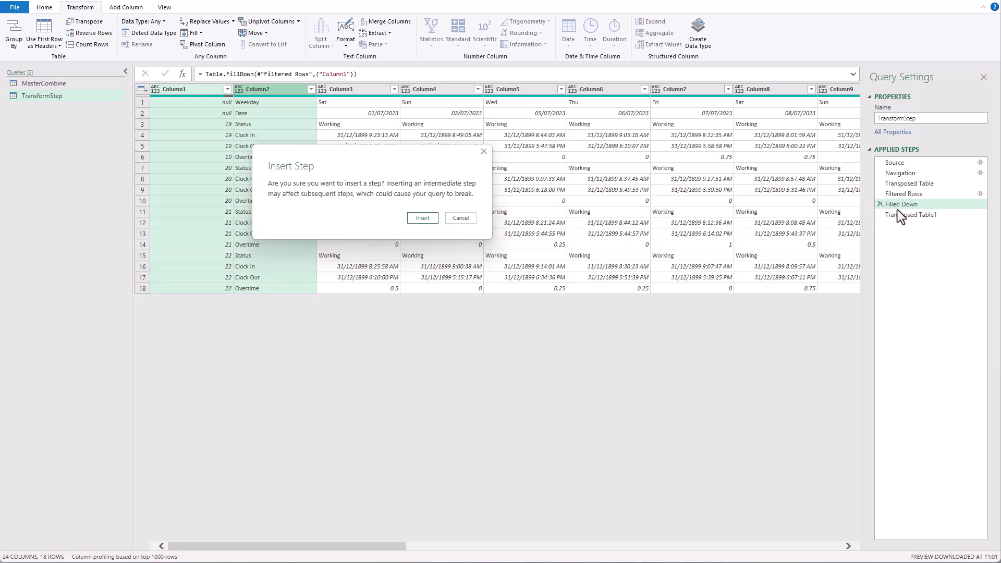
pyautogui.click(433, 222)
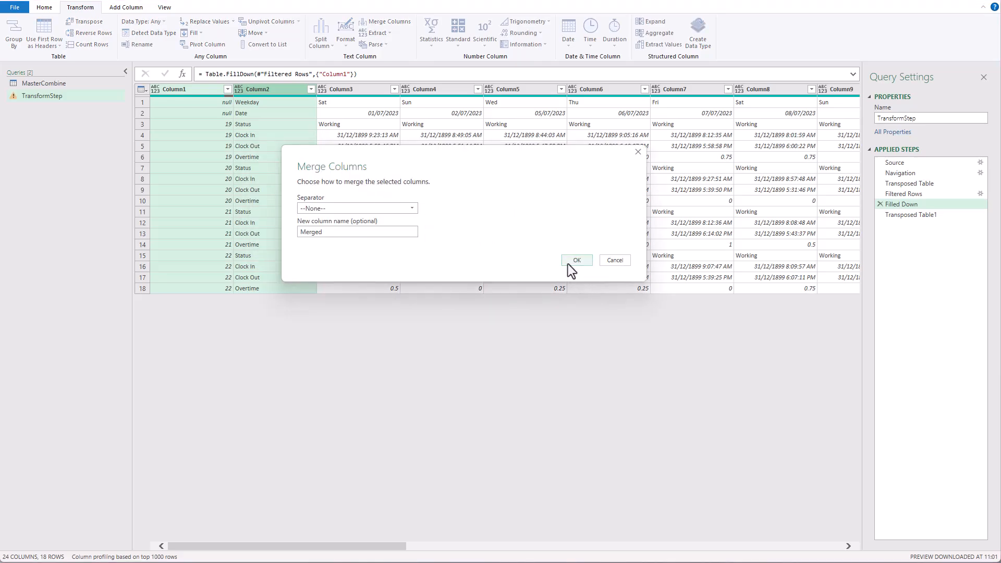
pyautogui.click(572, 265)
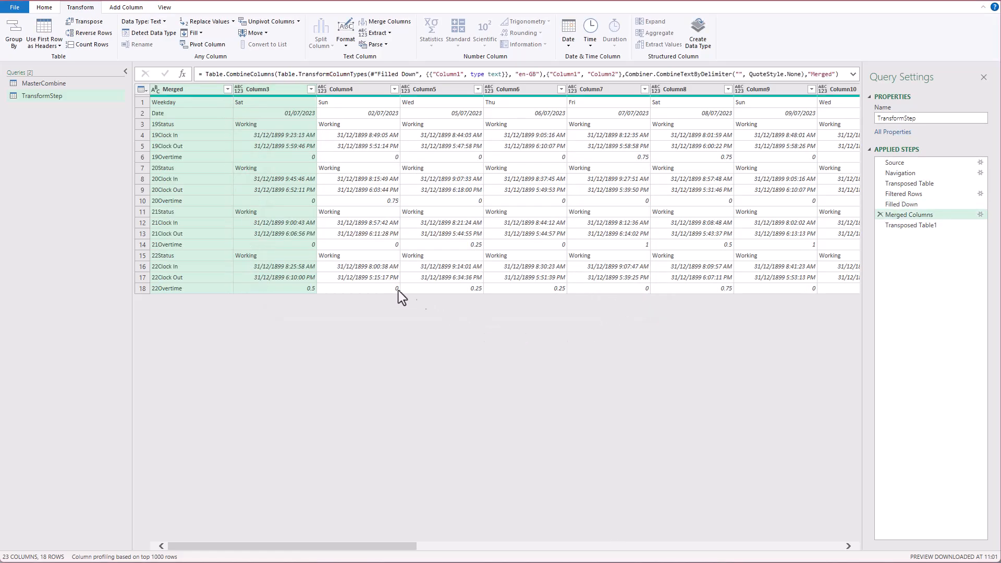
# Promote the first row of the final transposed table to column headers.
pyautogui.click(918, 225)
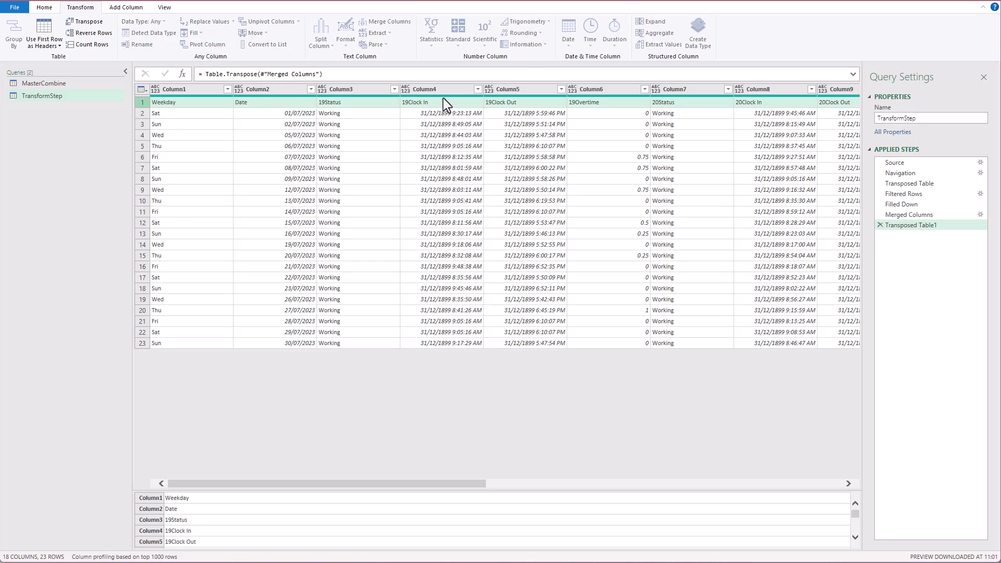
pyautogui.click(142, 89)
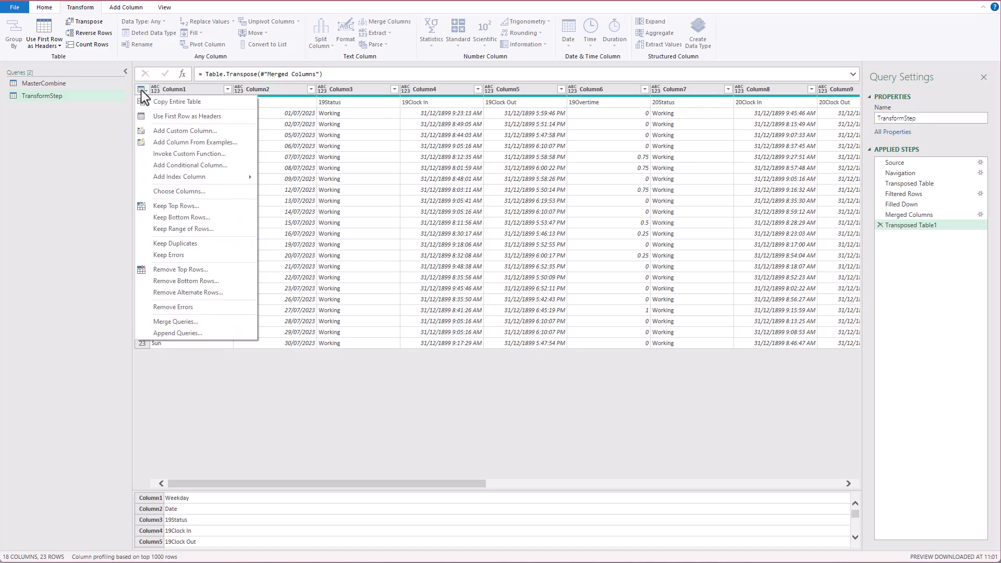
pyautogui.click(160, 117)
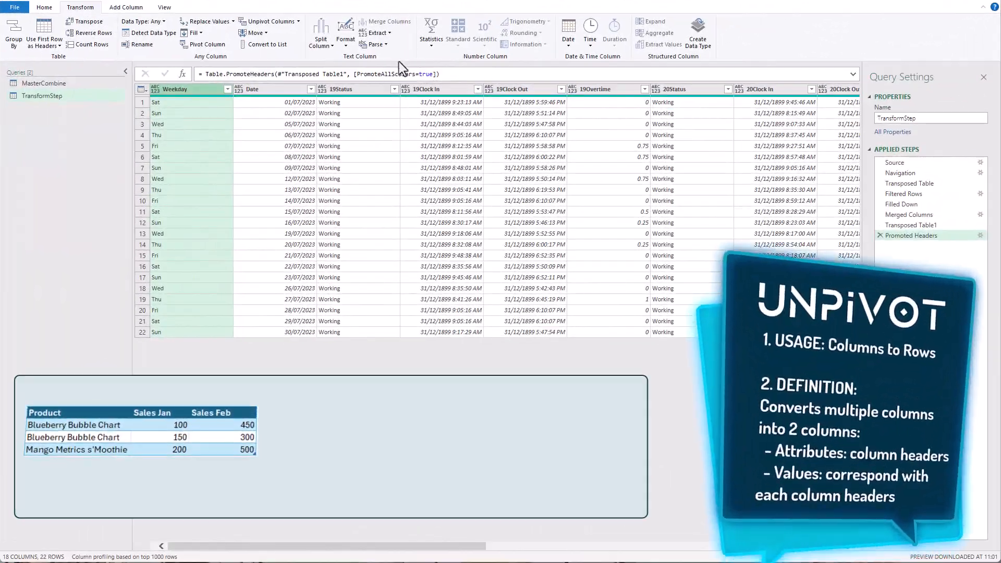
# Examine the repeated Status, Clock In, Clock Out and Overtime column groups for each employee across the table.
pyautogui.click(378, 90)
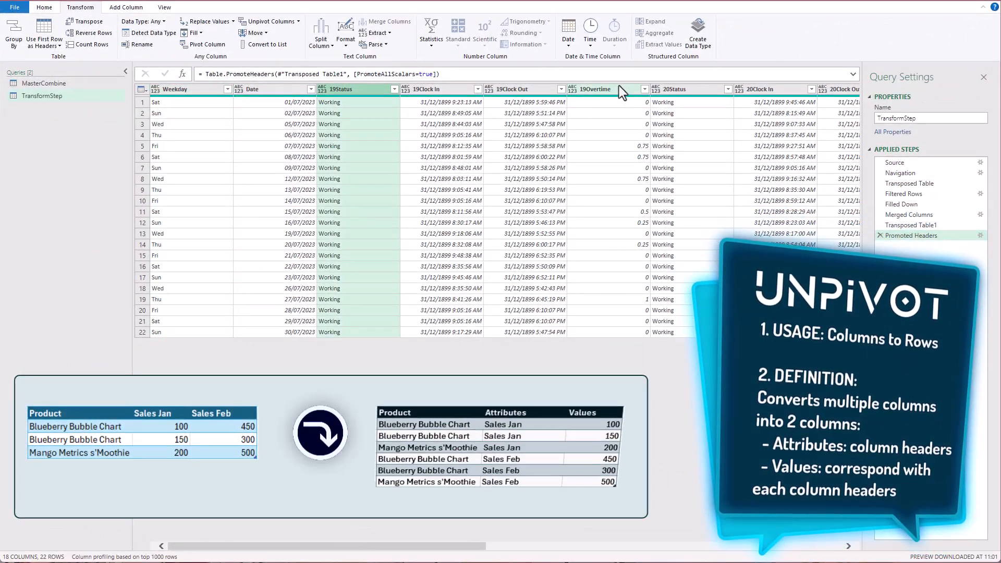
pyautogui.keyDown('shift'); pyautogui.click(625, 92); pyautogui.keyUp('shift')
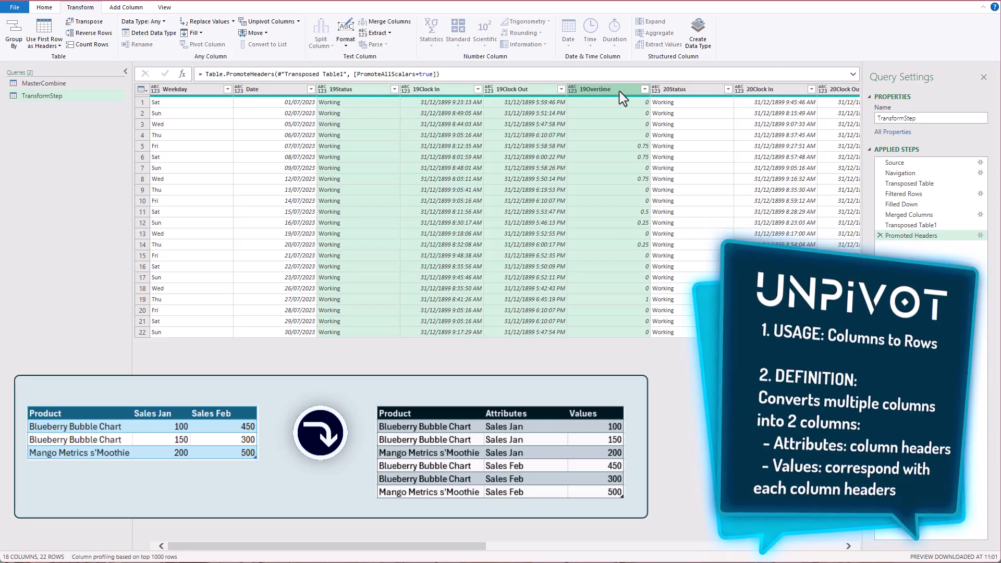
pyautogui.moveTo(455, 546); pyautogui.dragTo(644, 547)
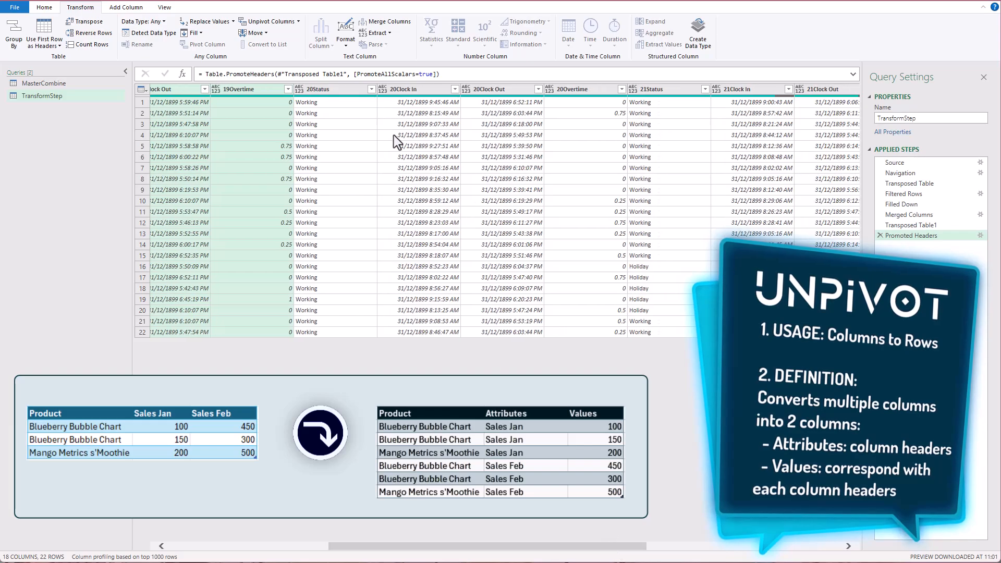
pyautogui.click(349, 89)
pyautogui.keyDown('shift'); pyautogui.click(596, 89); pyautogui.keyUp('shift')
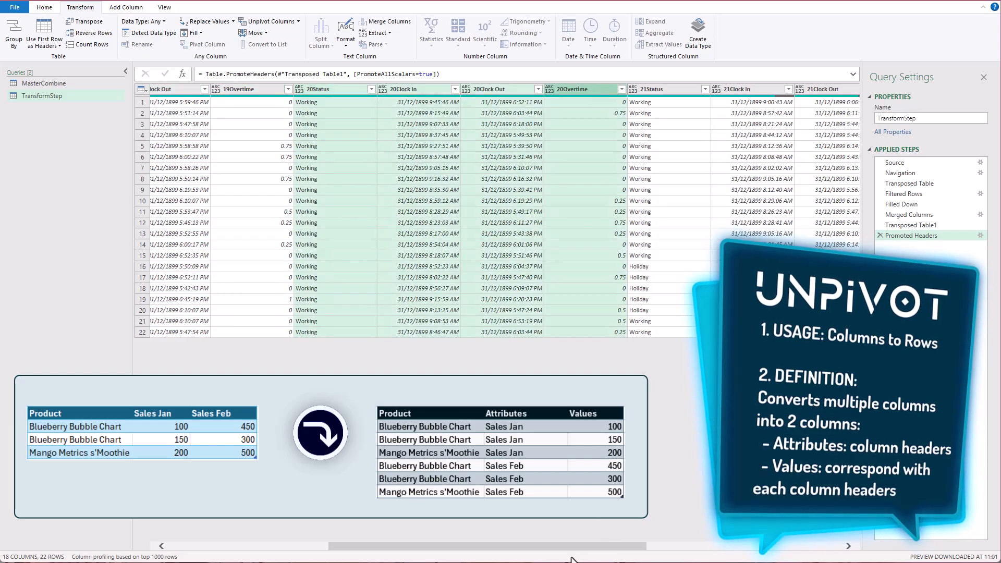
pyautogui.moveTo(578, 543); pyautogui.dragTo(800, 536)
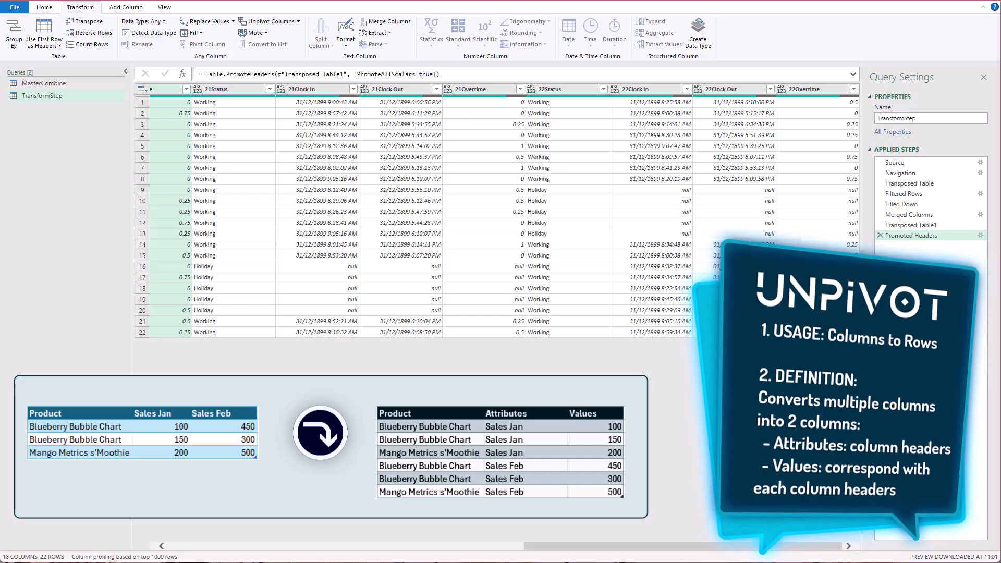
pyautogui.click(224, 90)
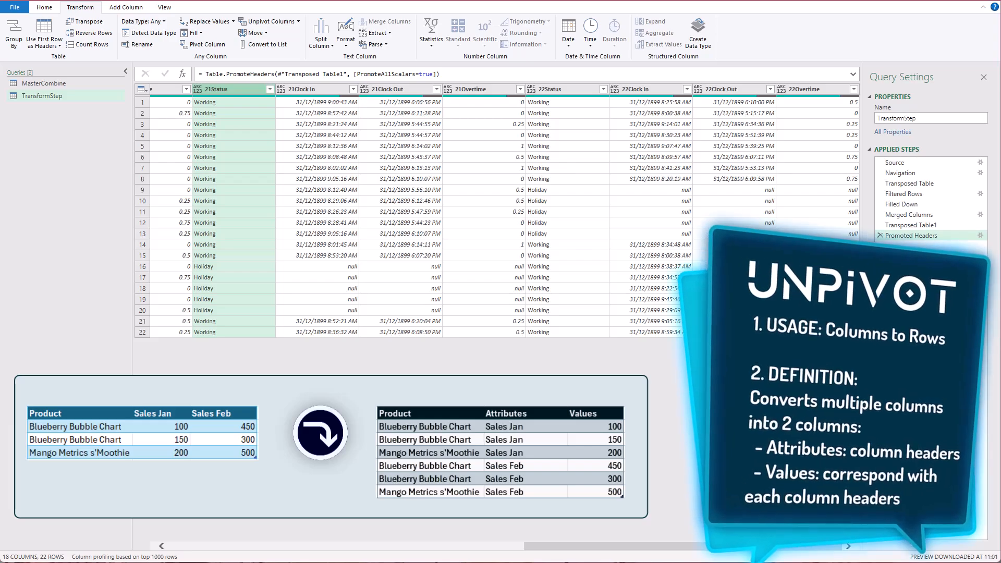
pyautogui.moveTo(683, 546); pyautogui.dragTo(260, 546)
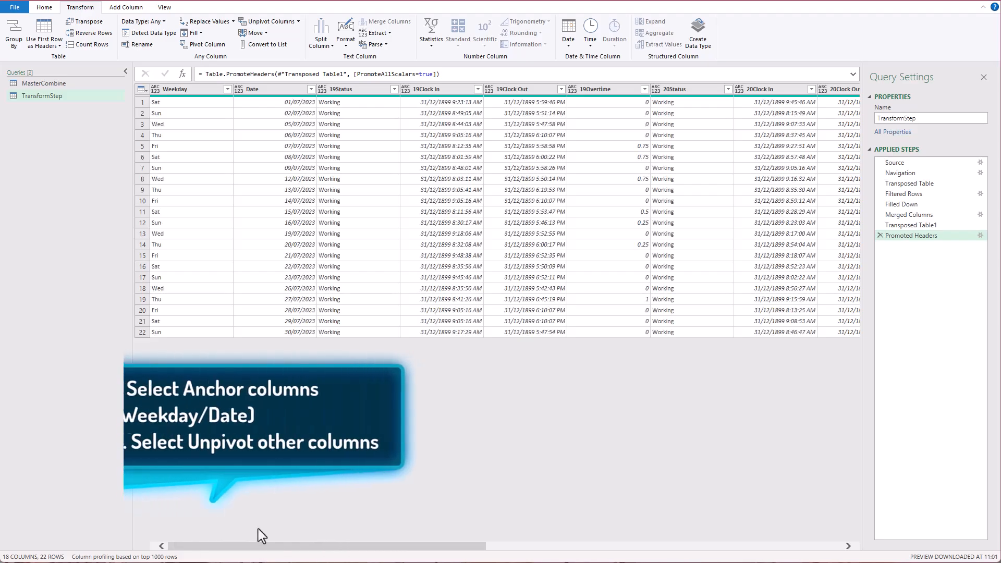
# Unpivot all columns other than Weekday and Date, and compare the result with the Promoted Headers step.
pyautogui.click(214, 92)
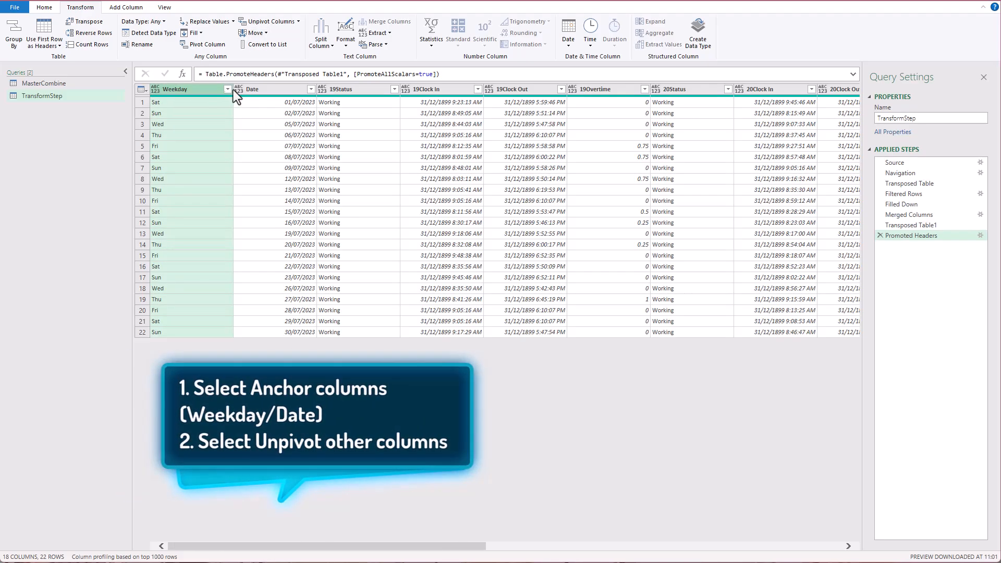
pyautogui.keyDown('ctrl'); pyautogui.click(280, 90); pyautogui.keyUp('ctrl')
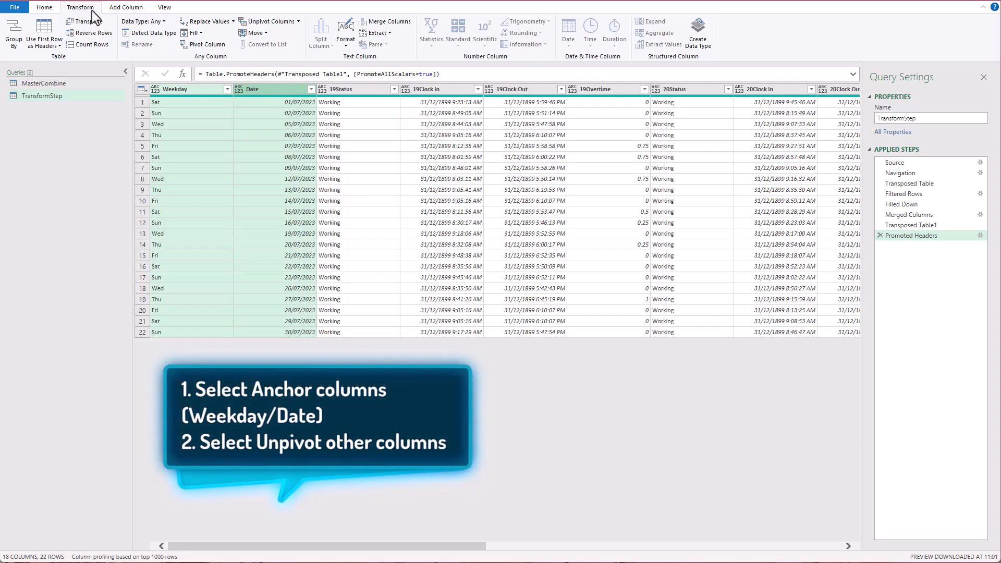
pyautogui.click(298, 24)
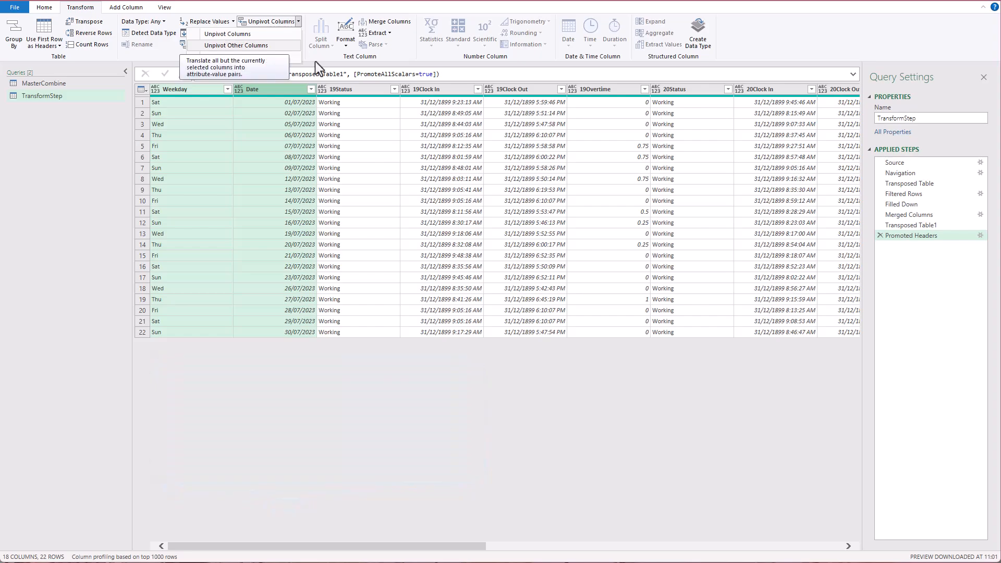
pyautogui.click(289, 45)
pyautogui.click(914, 235)
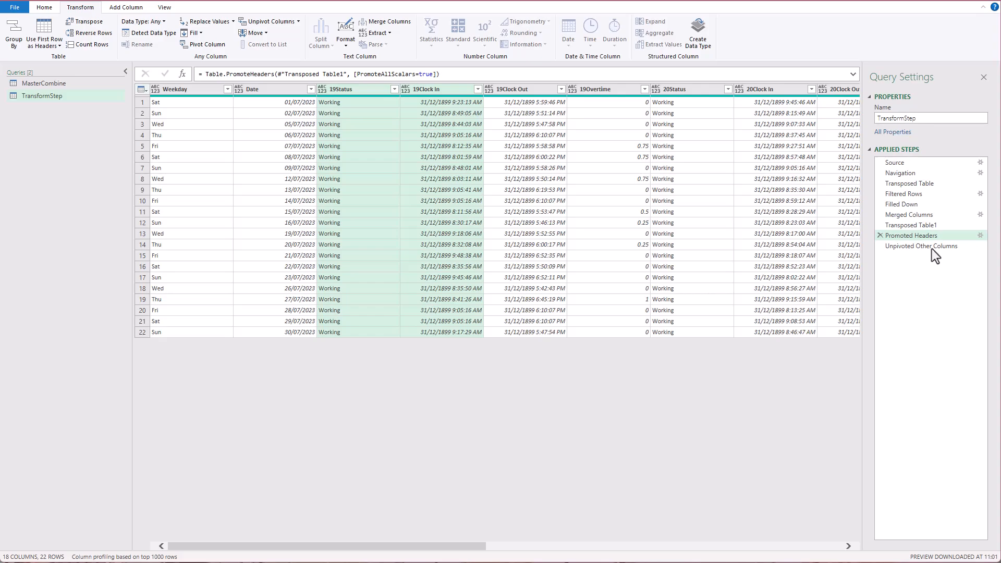
pyautogui.click(931, 247)
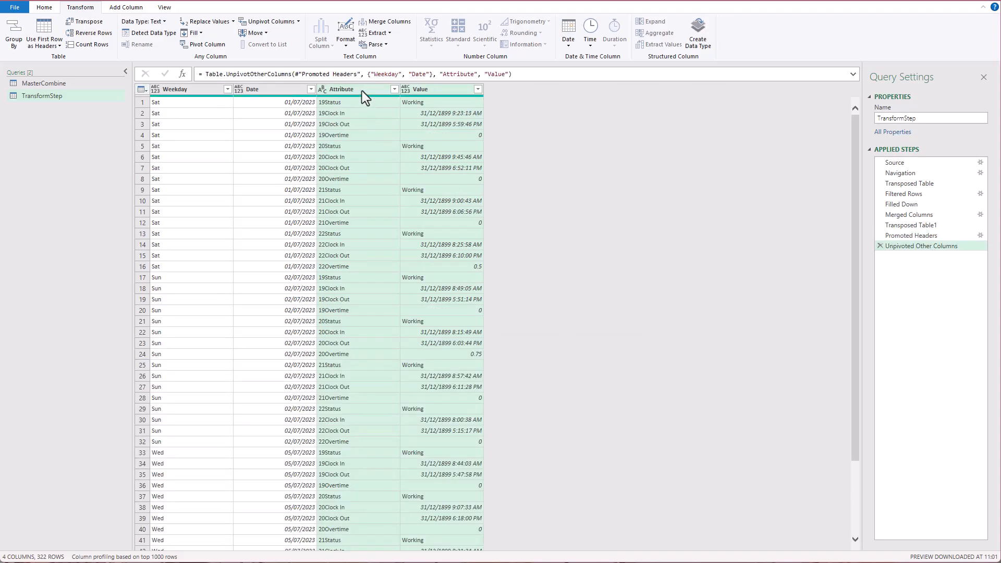
# Split the Attribute column by number of characters, using 2 characters once, as far left as possible.
pyautogui.click(362, 91)
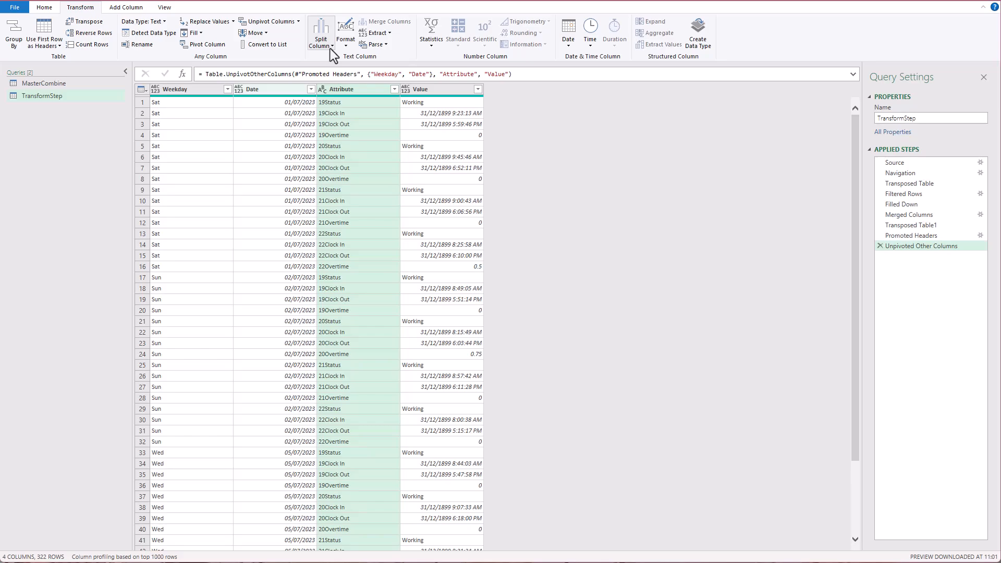
pyautogui.click(363, 91)
pyautogui.click(327, 46)
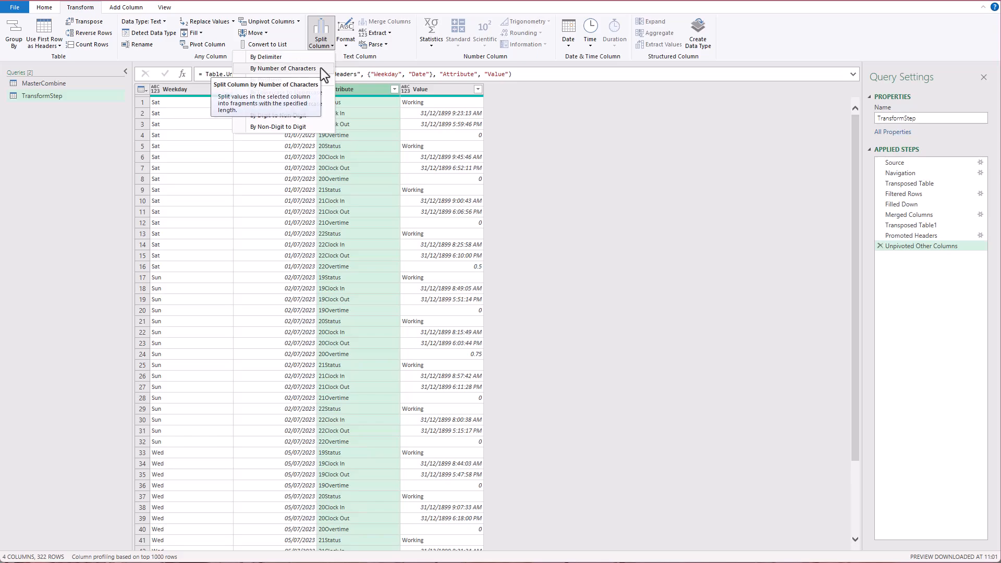
pyautogui.click(321, 67)
pyautogui.click(238, 166)
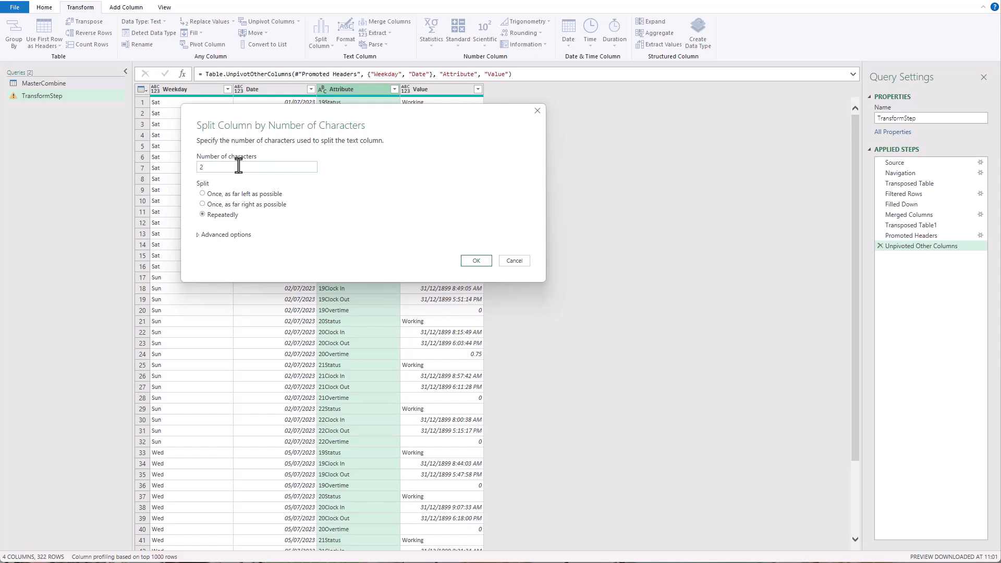
pyautogui.click(240, 195)
pyautogui.press('Return')
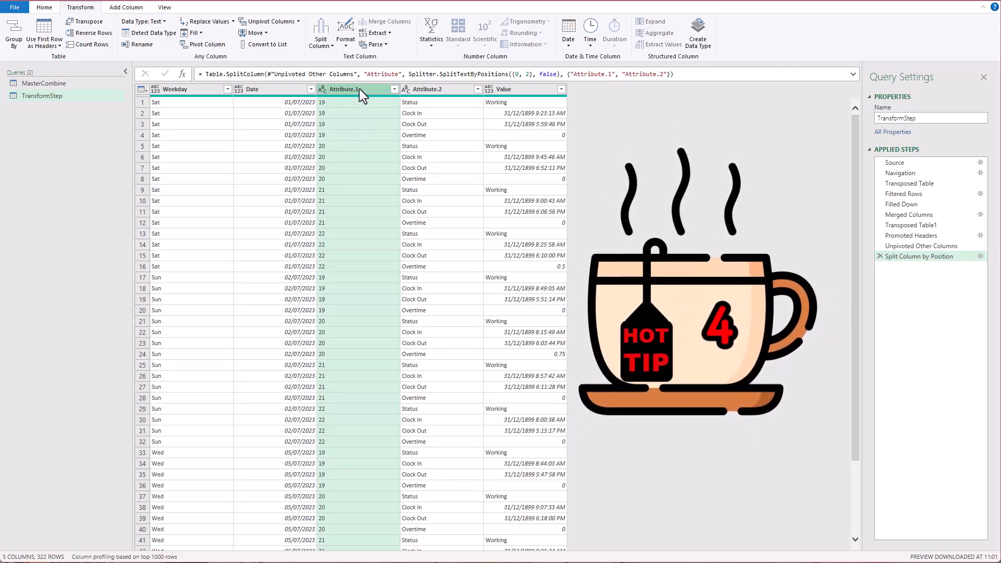
# Rename Attribute.1 to EmployeeID directly within the formula of the Split Column by Position step.
pyautogui.doubleClick(358, 90)
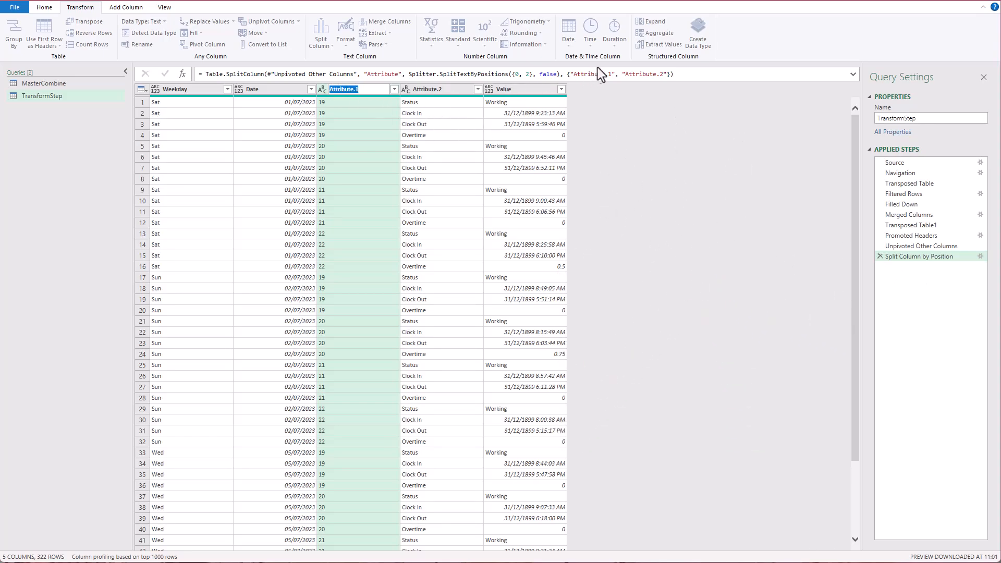
pyautogui.click(613, 74)
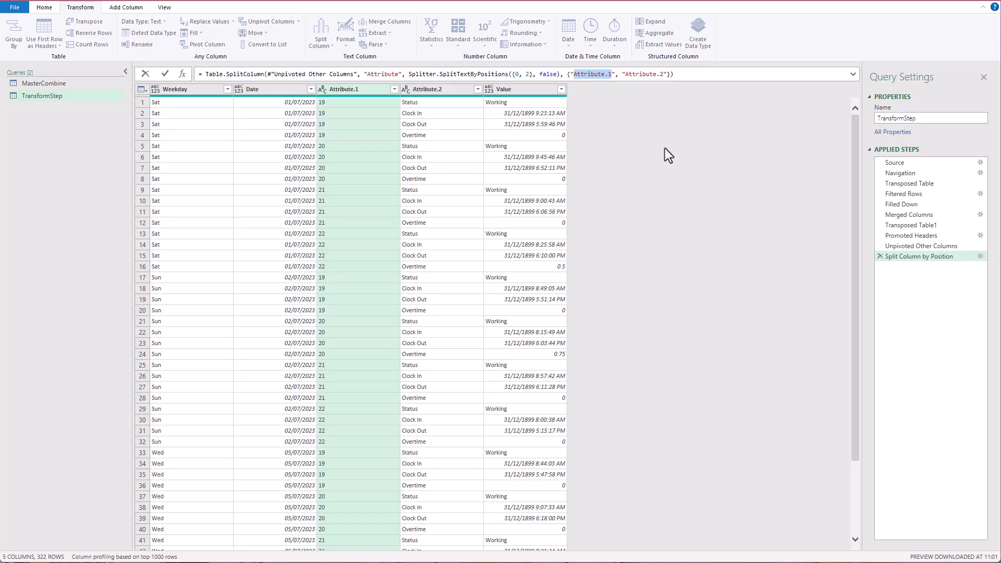
pyautogui.write('Employee')
pyautogui.write('ID')
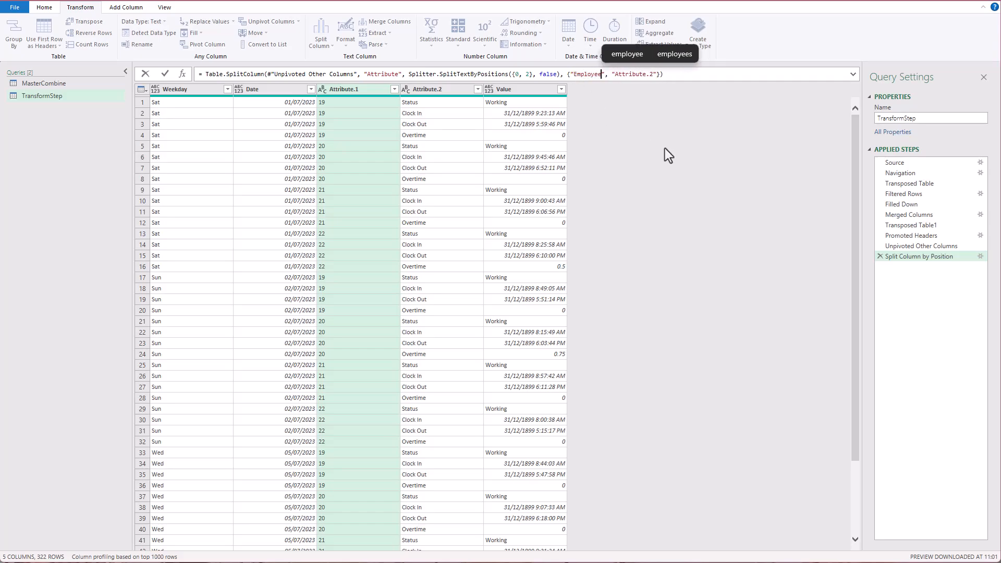
pyautogui.press('Return')
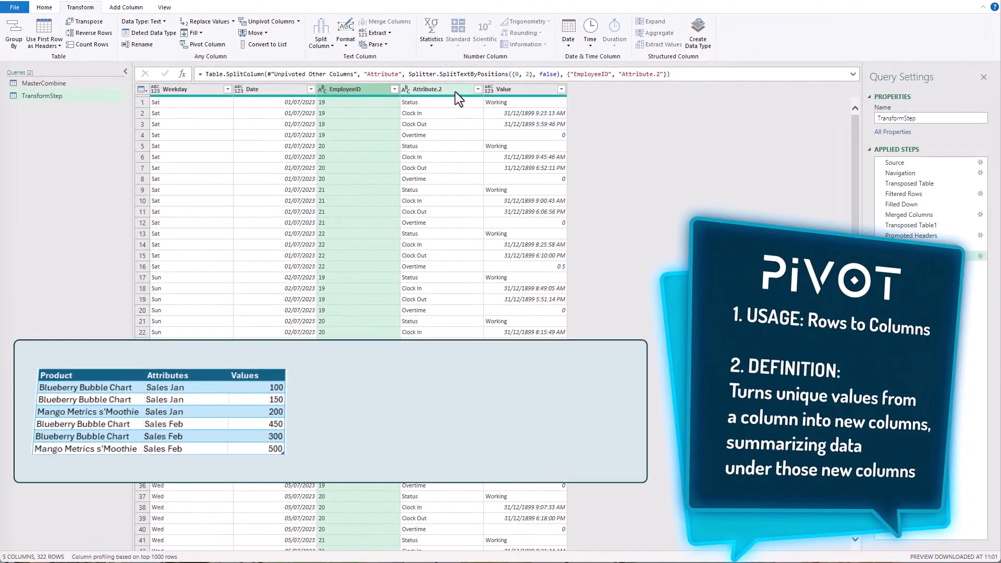
# Examine how the Attribute.2 entries and their Value entries repeat over the first four rows of one employee.
pyautogui.click(469, 99)
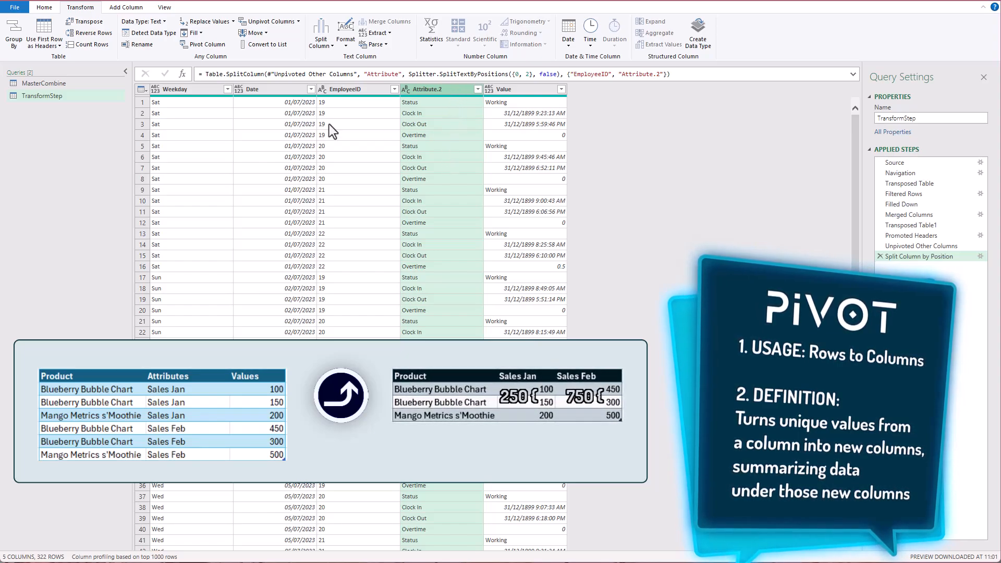
pyautogui.click(142, 102)
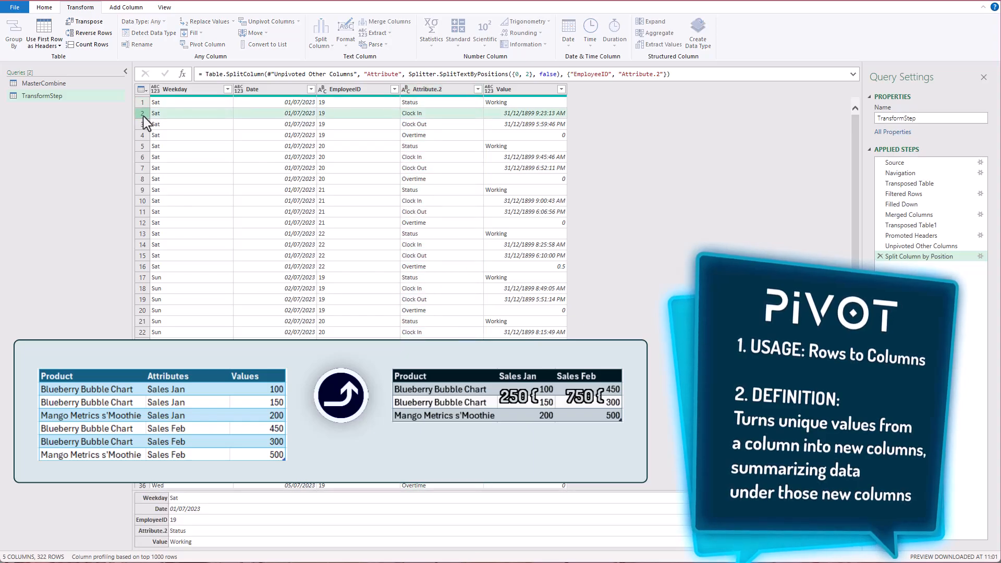
pyautogui.click(142, 126)
pyautogui.click(139, 139)
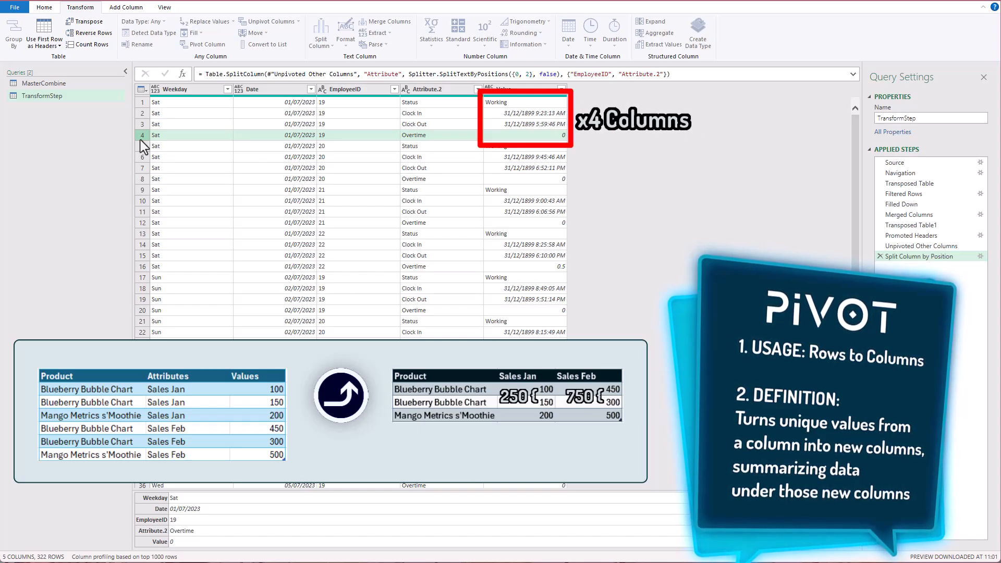
pyautogui.click(525, 96)
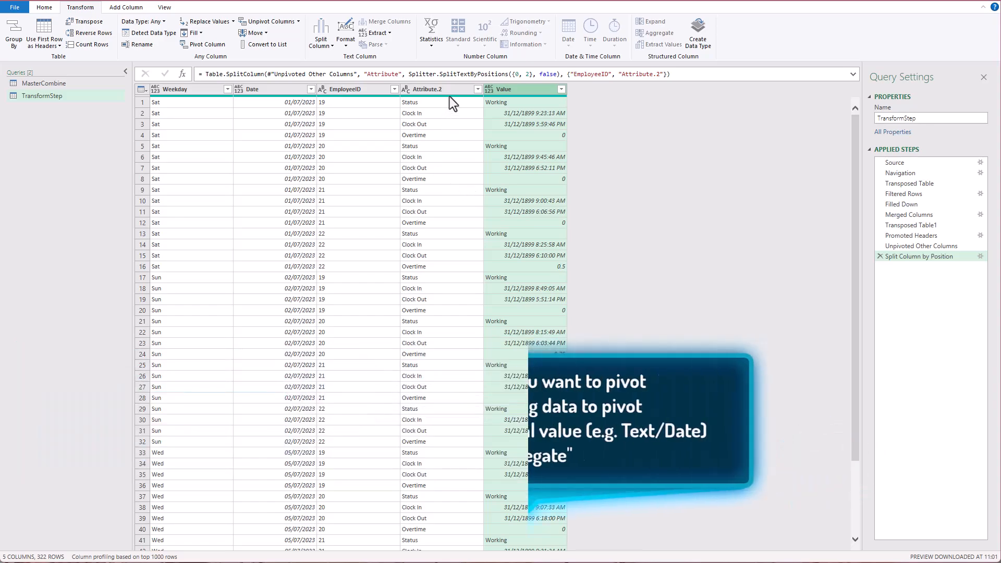
# Pivot the Attribute.2 column using Value as the values column, with the aggregate function set to Don't Aggregate.
pyautogui.click(452, 93)
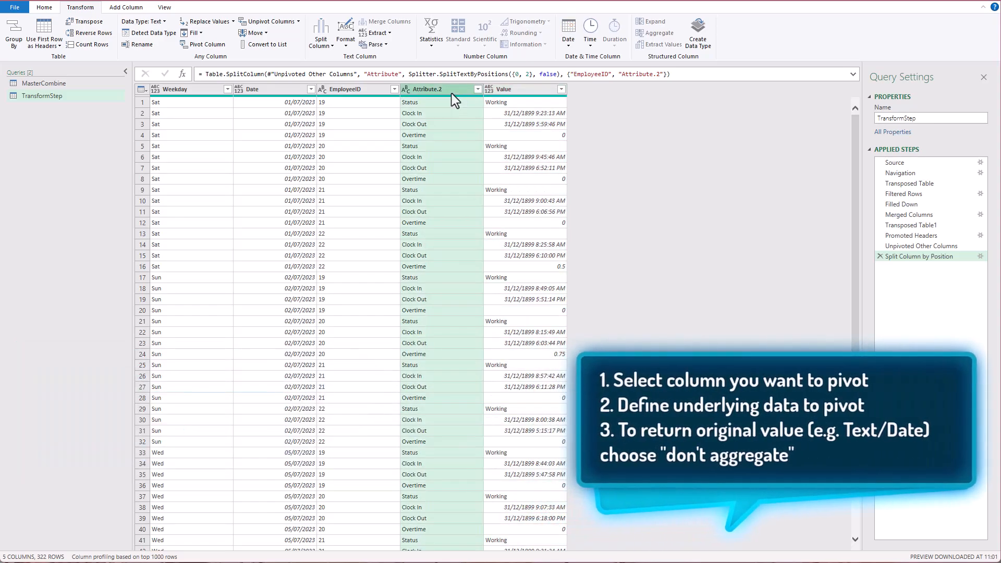
pyautogui.click(207, 49)
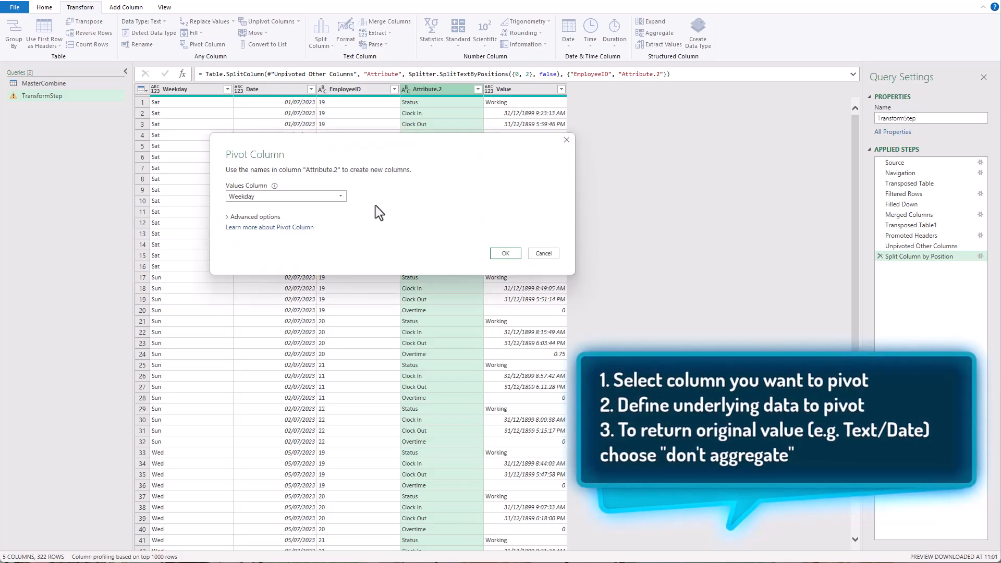
pyautogui.click(336, 196)
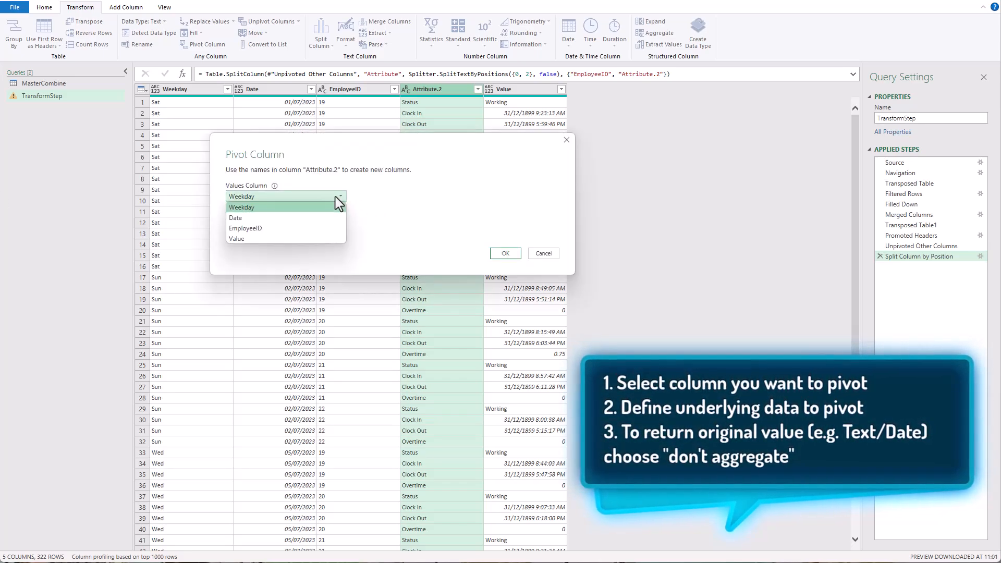
pyautogui.click(304, 240)
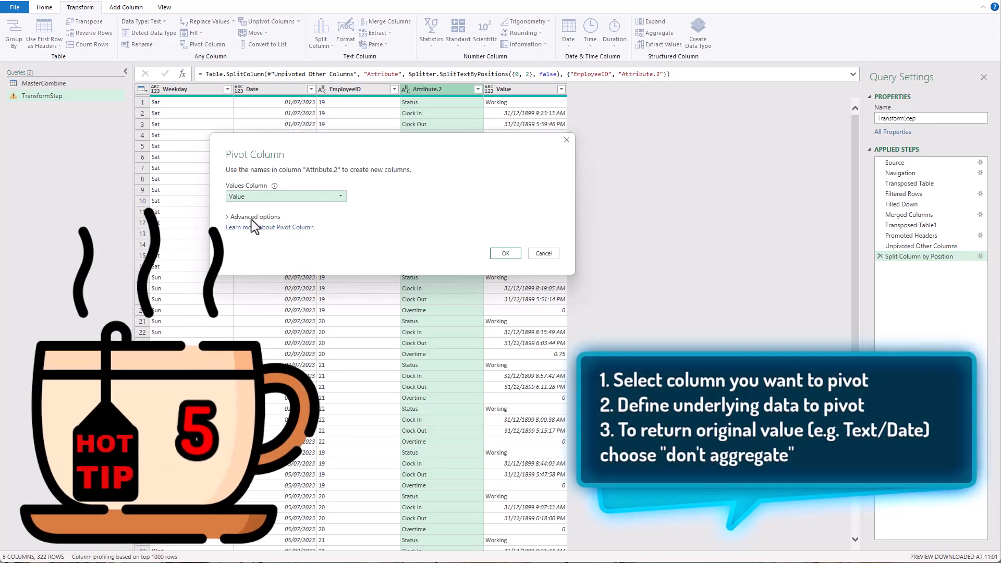
pyautogui.click(252, 218)
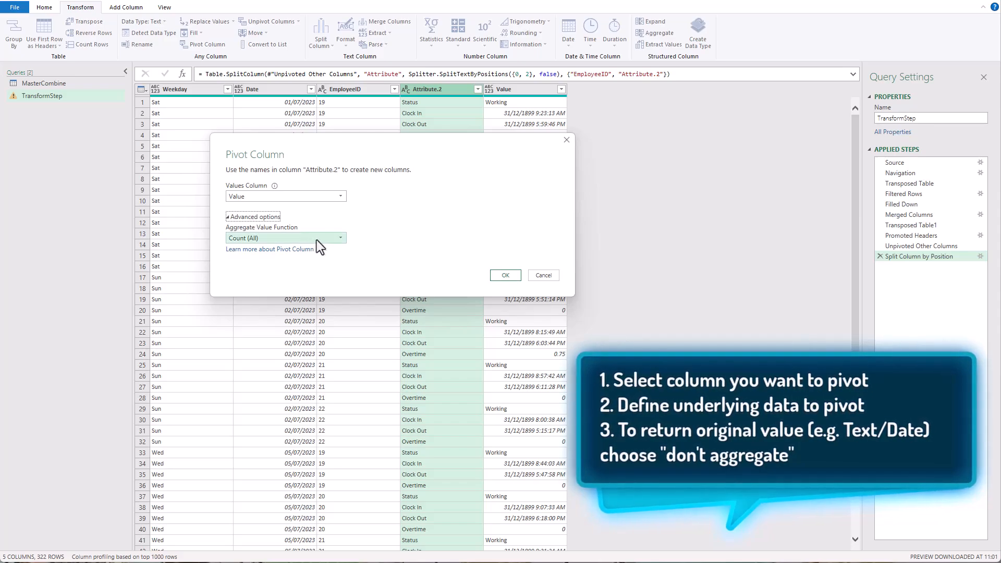
pyautogui.click(337, 239)
pyautogui.click(321, 270)
pyautogui.click(513, 282)
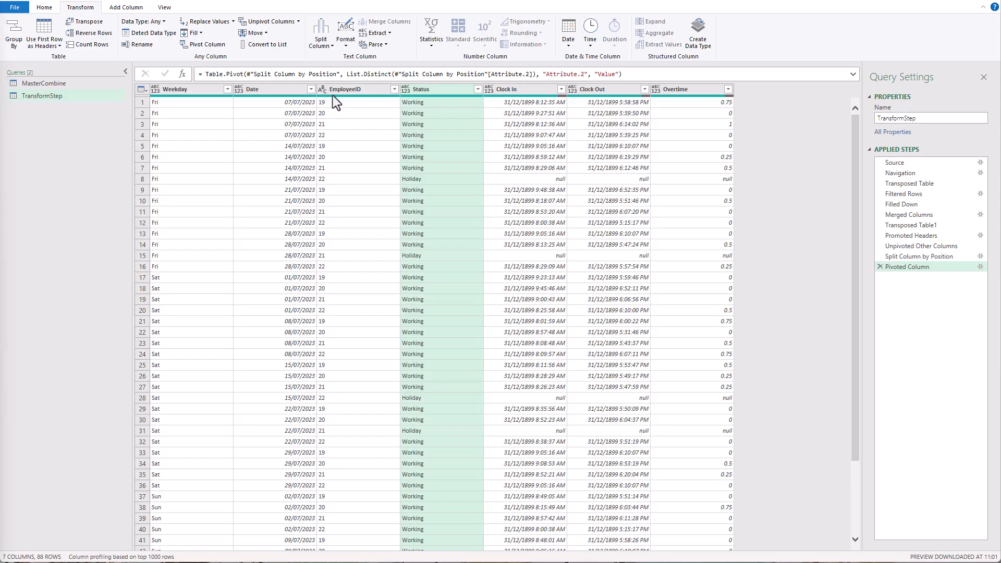
# Reorder the columns to start with EmployeeID, Date and Weekday, and detect the data types of all columns.
pyautogui.moveTo(361, 89); pyautogui.dragTo(178, 93)
pyautogui.moveTo(366, 93); pyautogui.dragTo(235, 94)
pyautogui.hotkey('alt', 't')
pyautogui.press('d')
pyautogui.press('d')
pyautogui.click(514, 114)
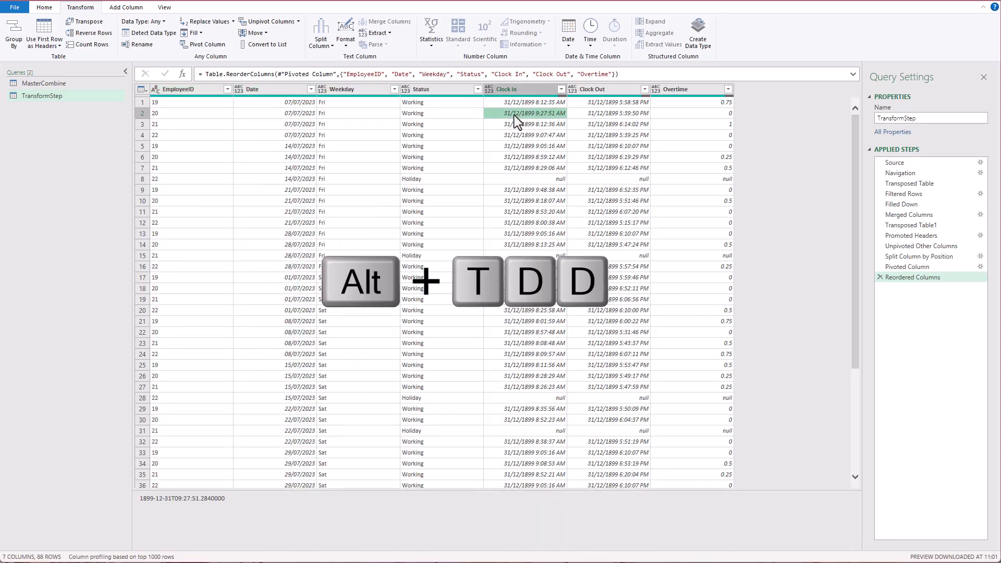
pyautogui.hotkey('ctrl', 'a')
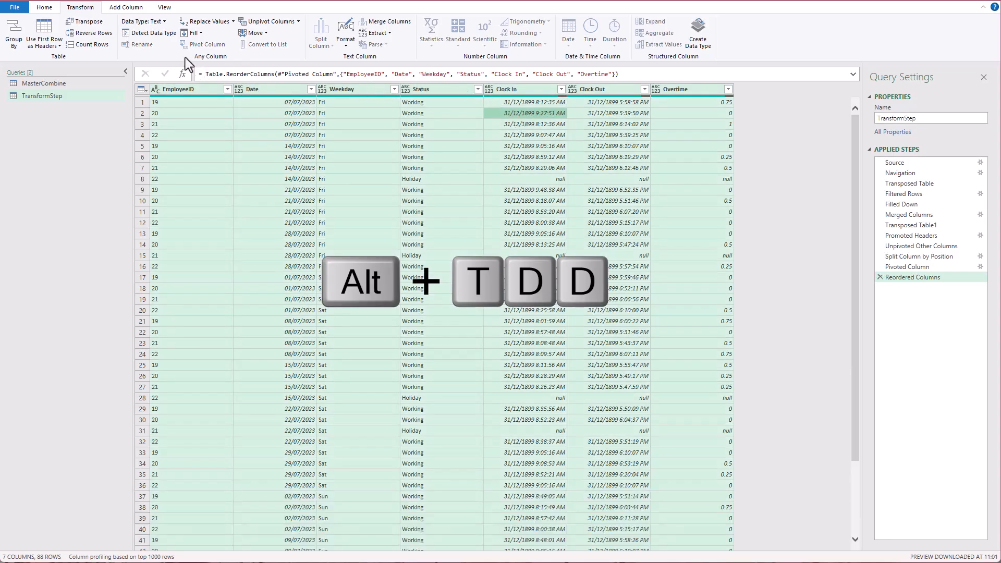
pyautogui.hotkey('alt', 't')
pyautogui.press('d')
pyautogui.press('d')
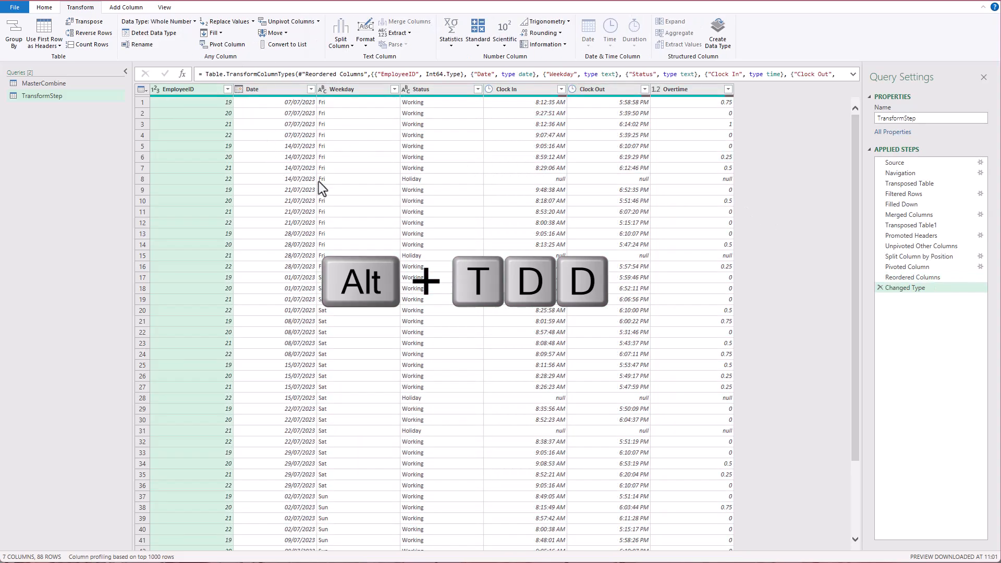
# Compare the Transposed Table step with the Changed Type step, and preview the nested Aug, Sep and Jul tables in MasterCombine.
pyautogui.click(921, 185)
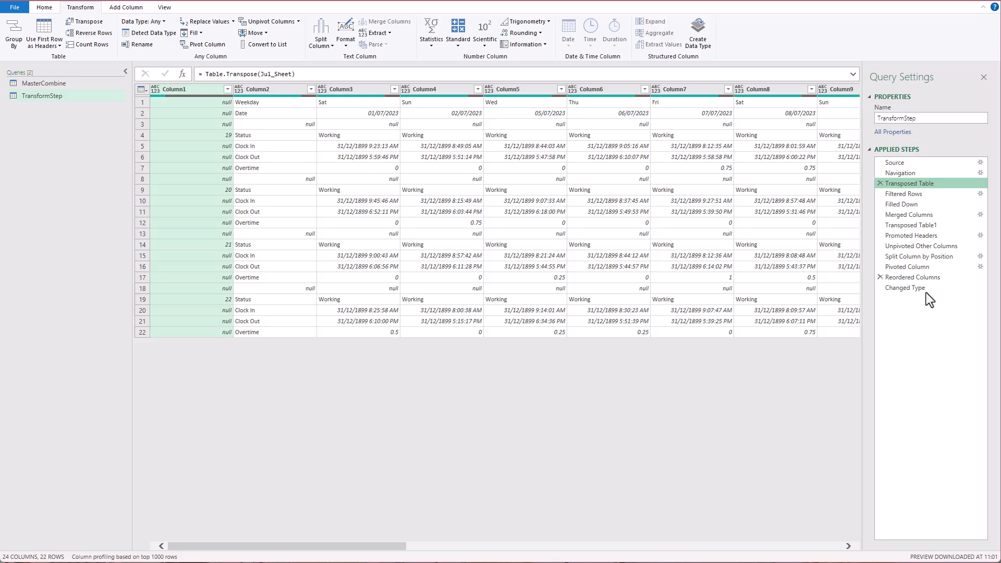
pyautogui.click(933, 289)
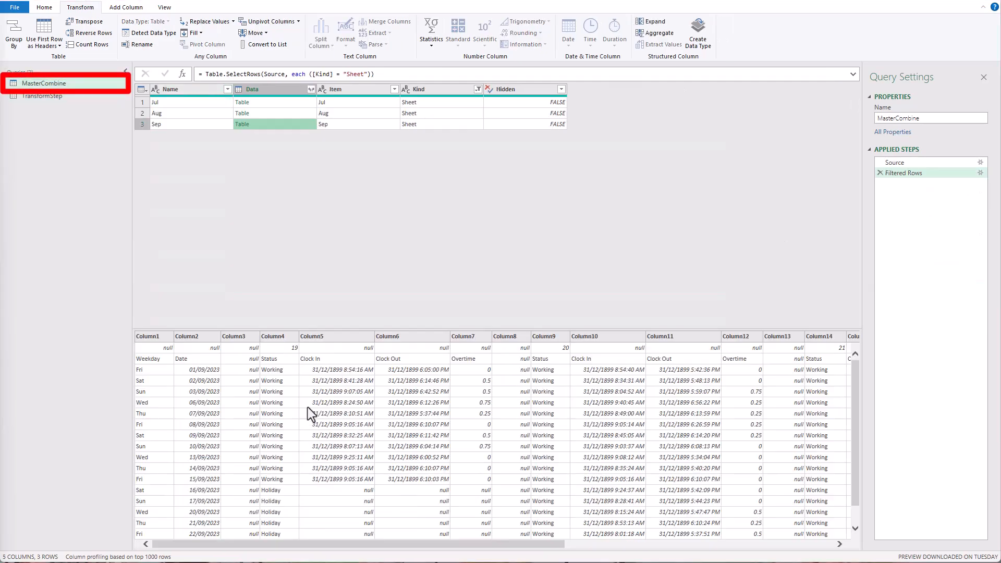
pyautogui.click(278, 115)
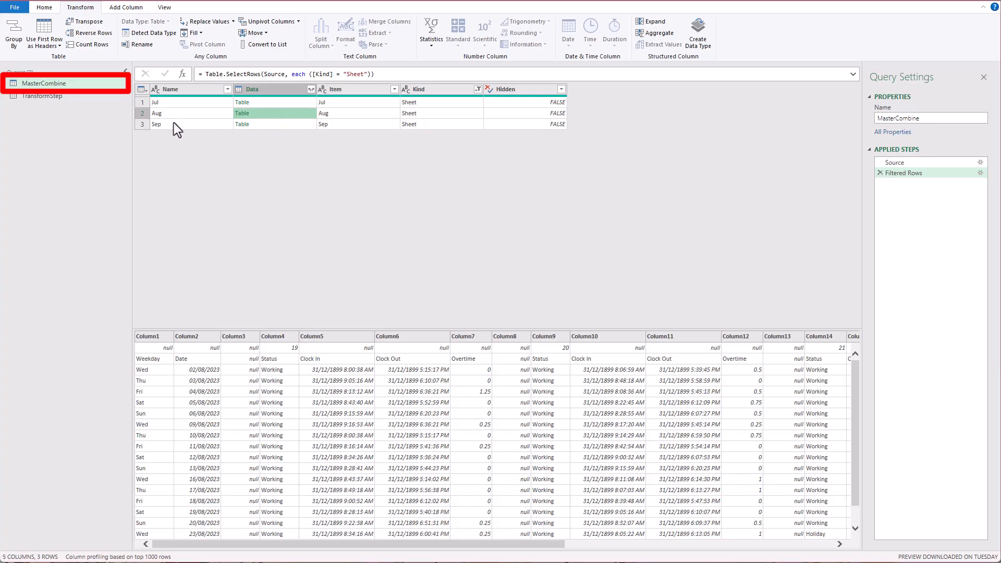
pyautogui.click(267, 127)
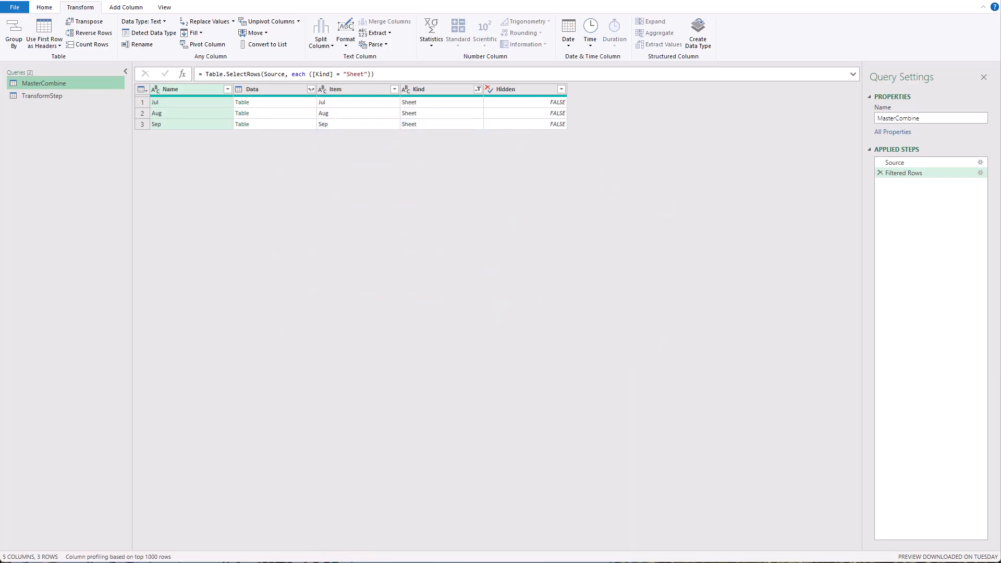
pyautogui.click(289, 102)
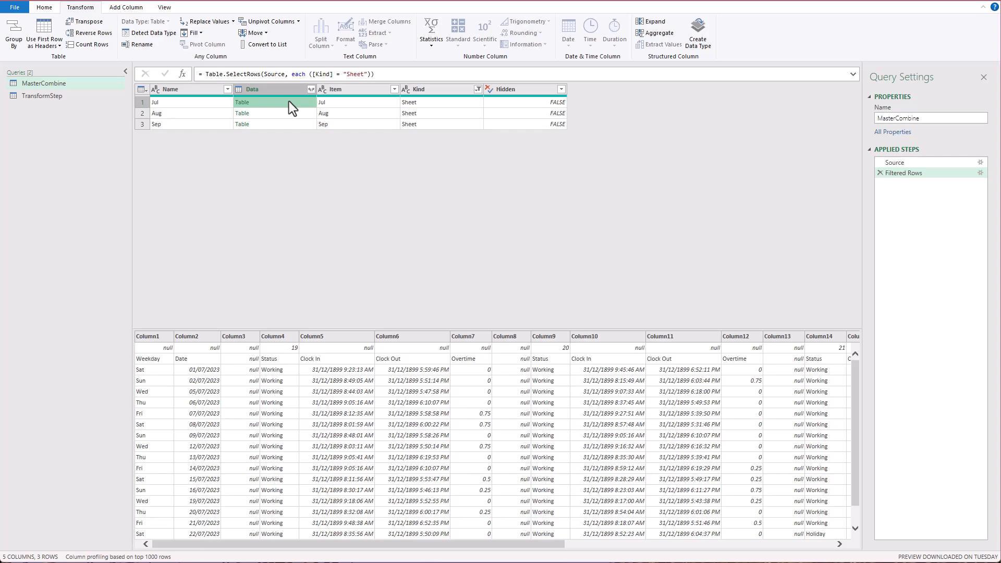
# Duplicate the MasterCombine query and rename the copy 1_Sample.
pyautogui.click(58, 84)
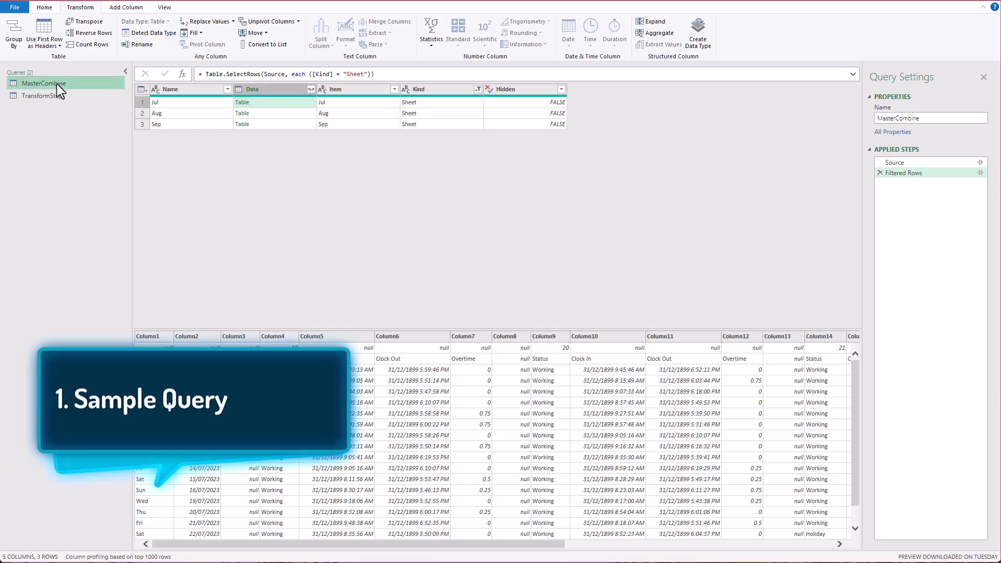
pyautogui.rightClick(57, 83)
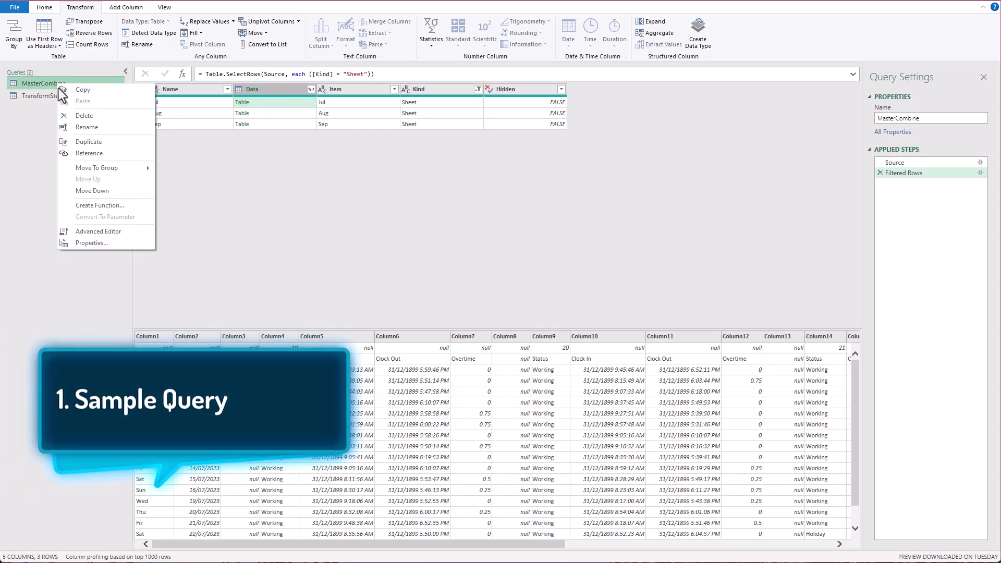
pyautogui.click(93, 144)
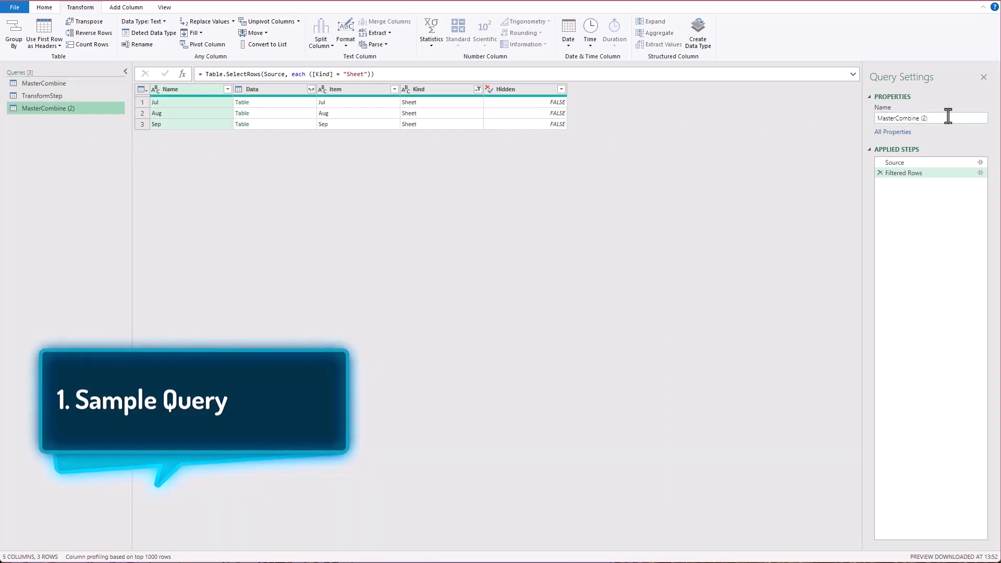
pyautogui.click(952, 119)
pyautogui.moveTo(953, 119); pyautogui.dragTo(869, 125)
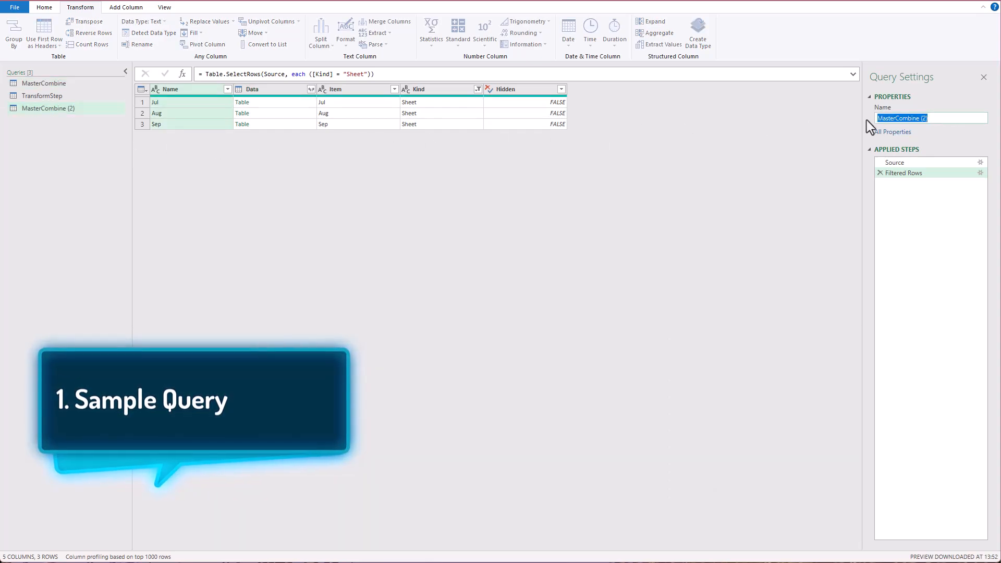
pyautogui.write('1_Sample')
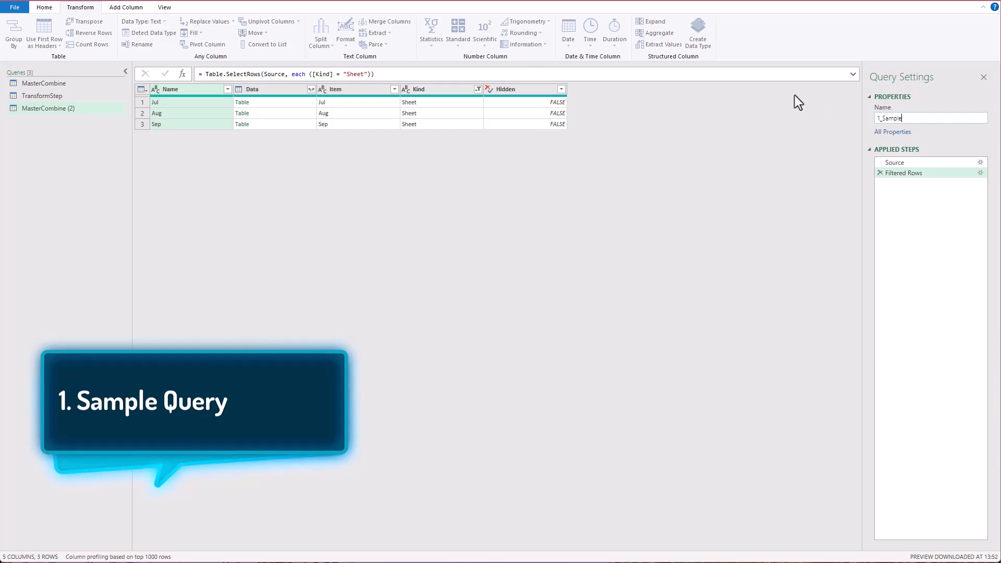
pyautogui.press('Return')
# Delete the Filtered Rows step from 1_Sample and drill down into the Jul table.
pyautogui.click(880, 173)
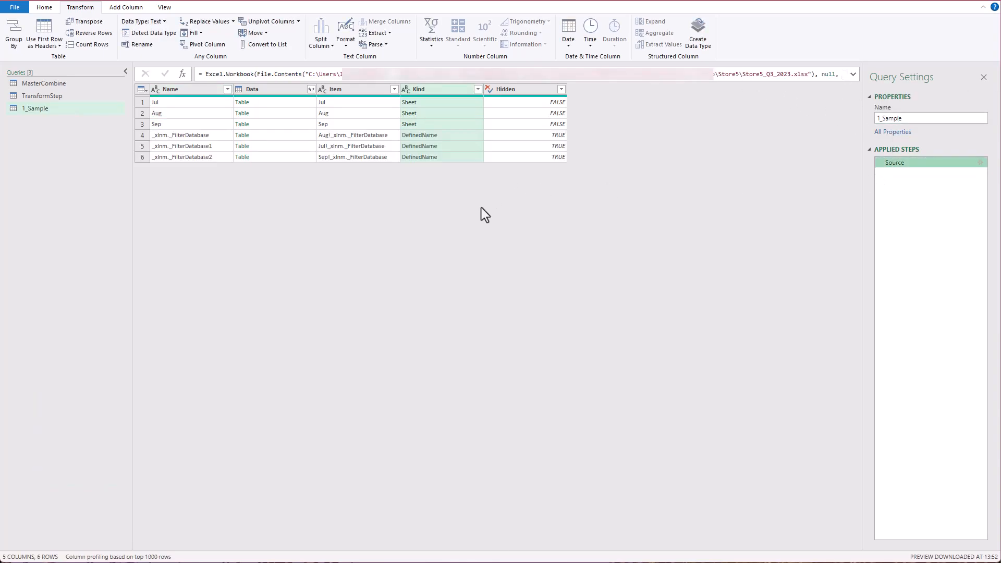
pyautogui.click(286, 104)
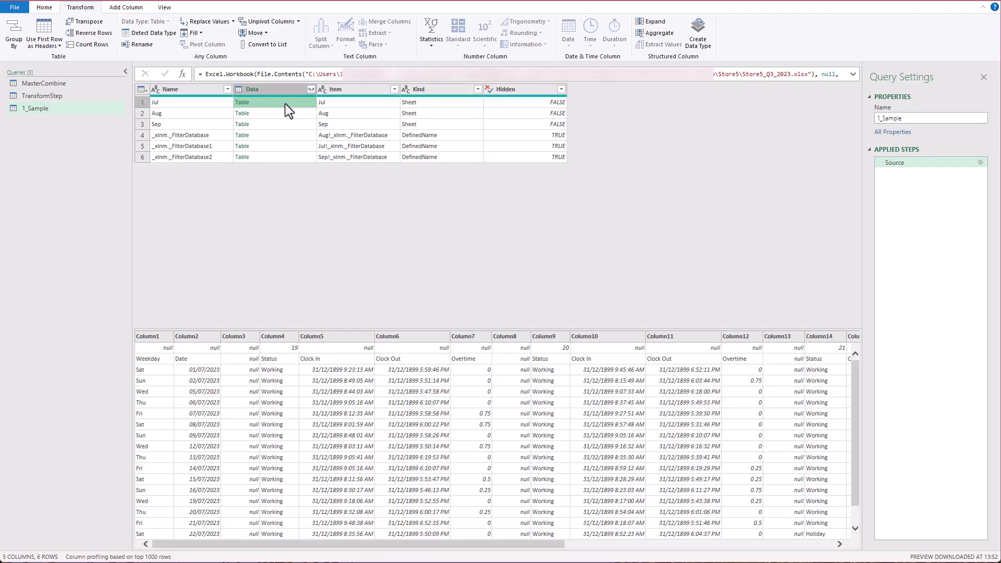
pyautogui.click(242, 103)
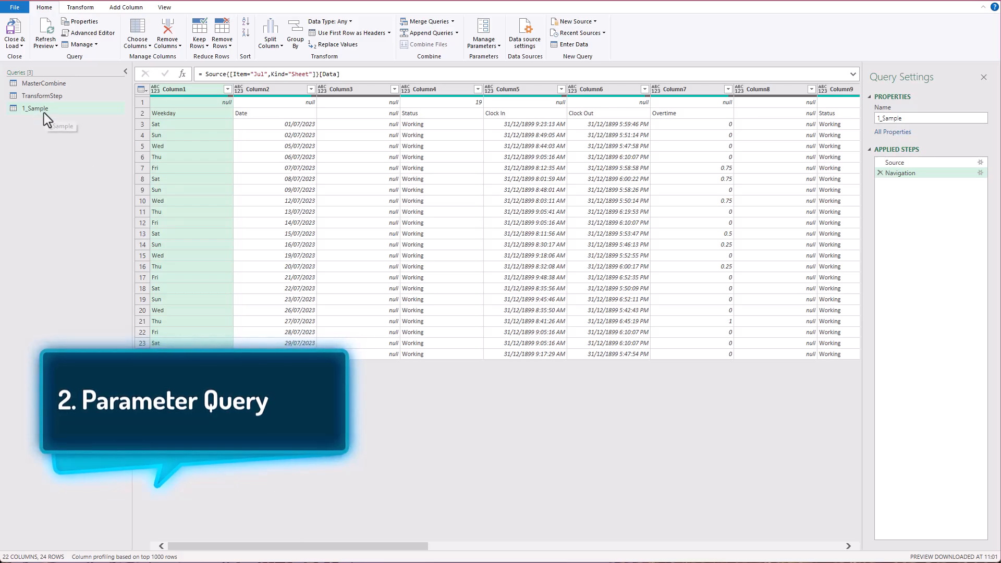
# Create a new parameter named 2_Parameter with 1_Sample as its current value.
pyautogui.click(497, 47)
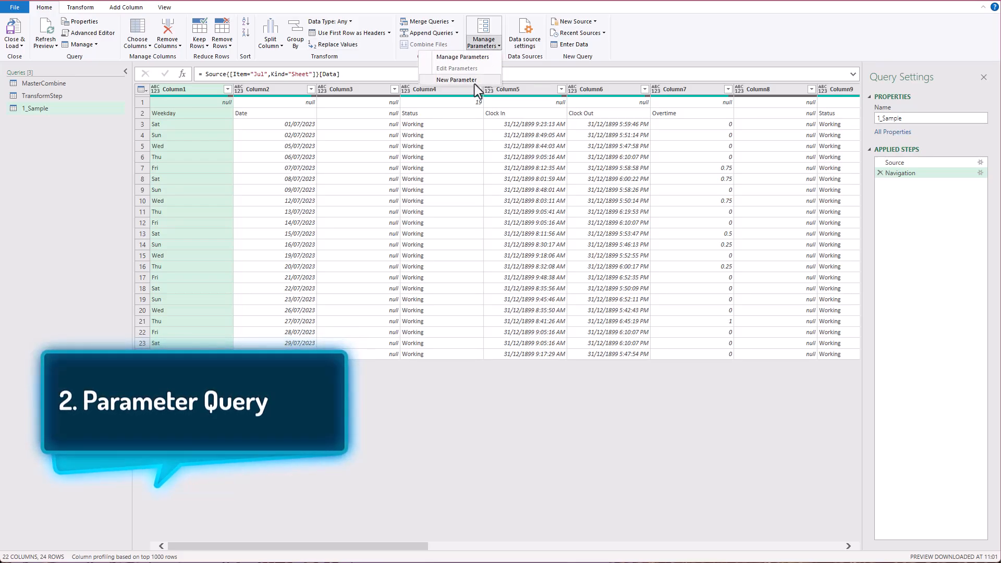
pyautogui.click(456, 80)
pyautogui.write('2_Parameter')
pyautogui.press('End')
pyautogui.press('BackSpace')
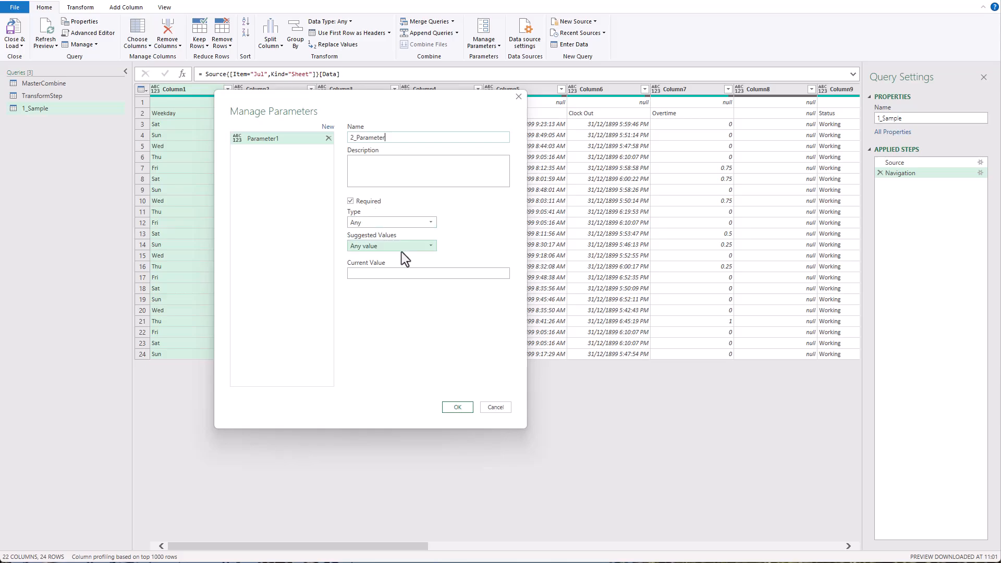
pyautogui.click(403, 273)
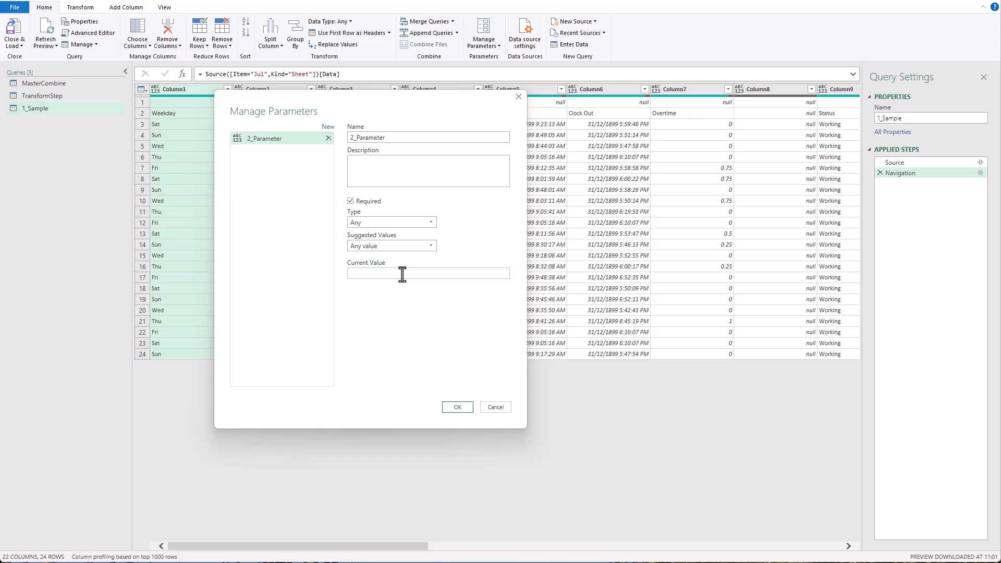
pyautogui.write('1_Sample')
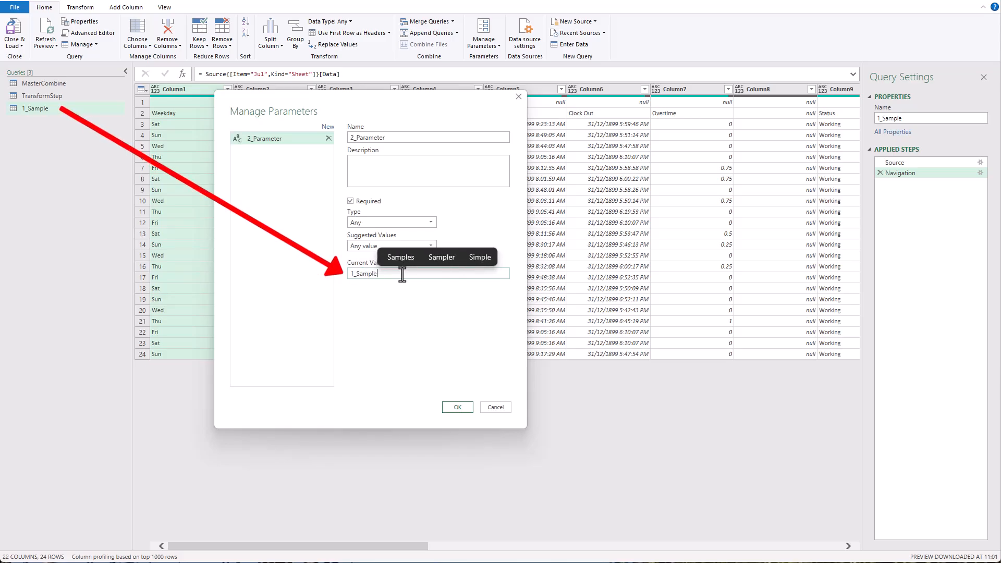
pyautogui.press('Return')
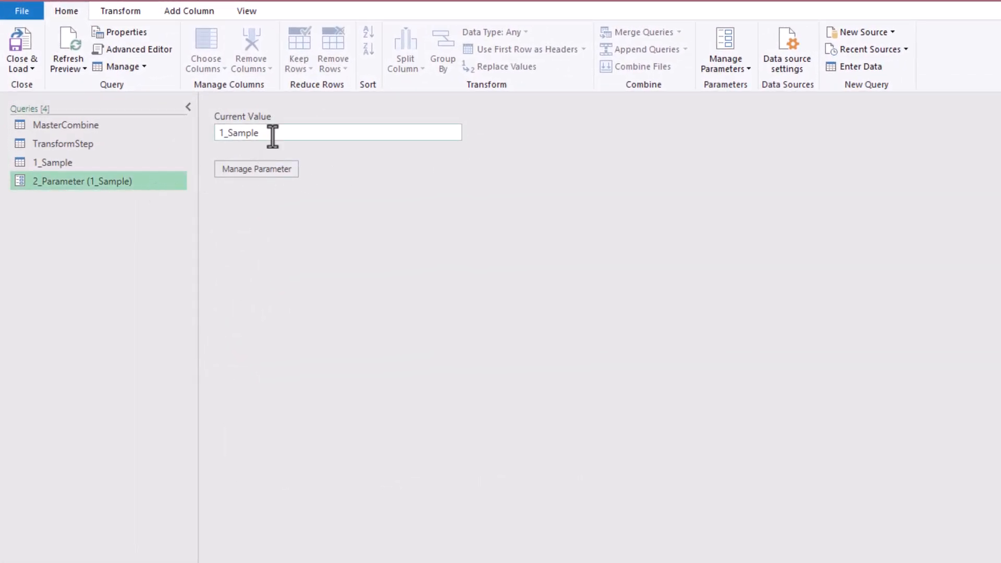
# Compare the current value of 2_Parameter with the contents of the 1_Sample query.
pyautogui.moveTo(273, 134); pyautogui.dragTo(202, 139)
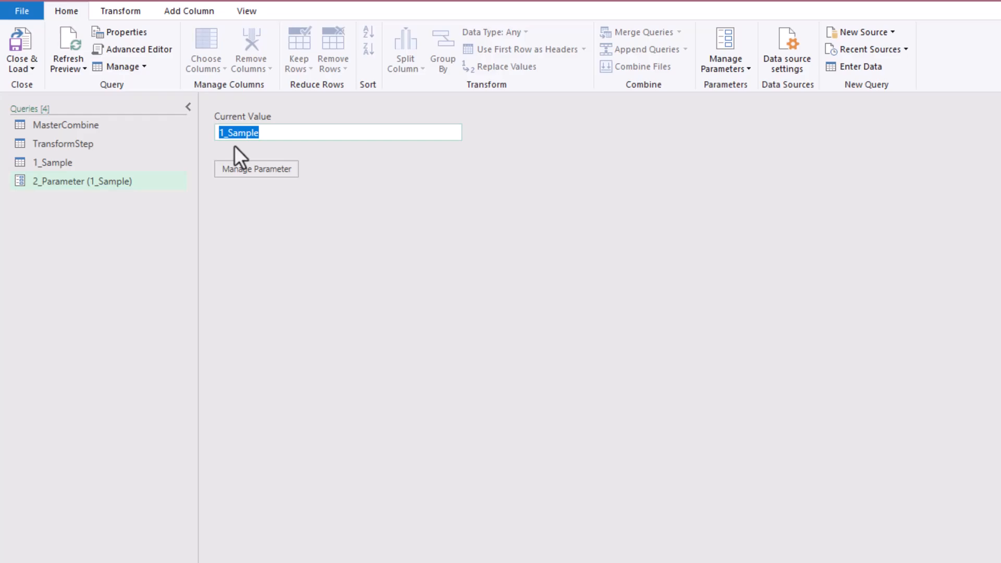
pyautogui.click(110, 184)
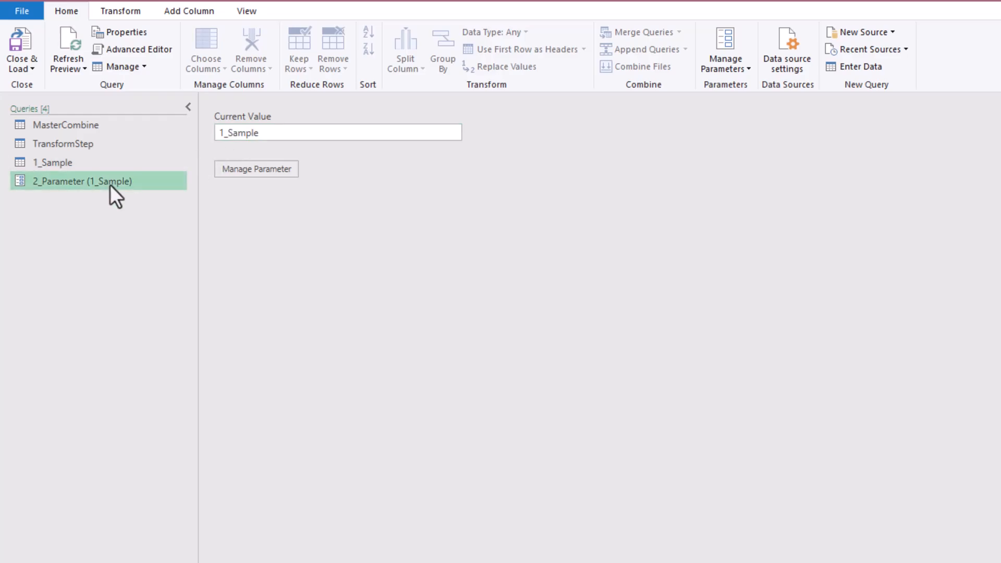
pyautogui.click(81, 164)
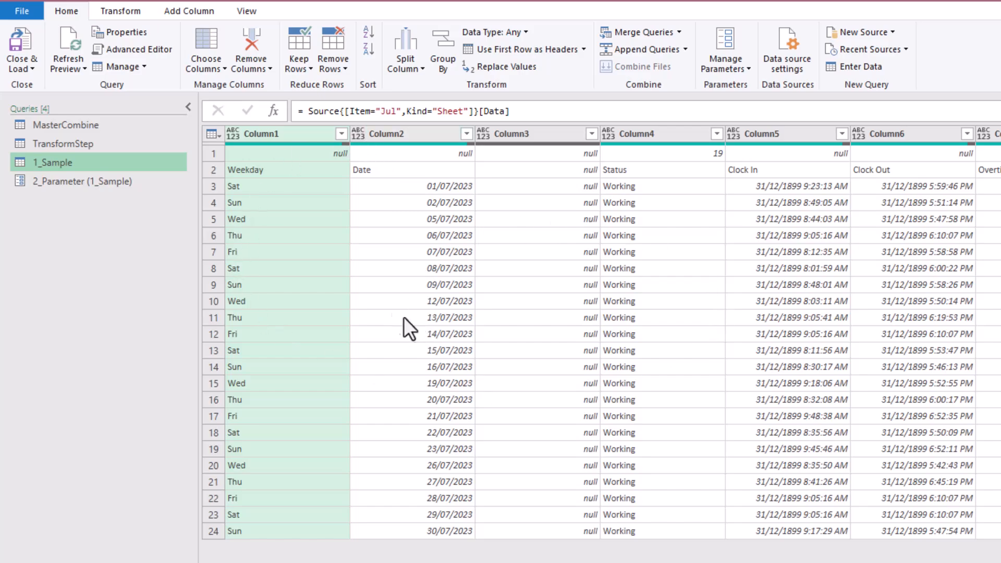
pyautogui.click(145, 186)
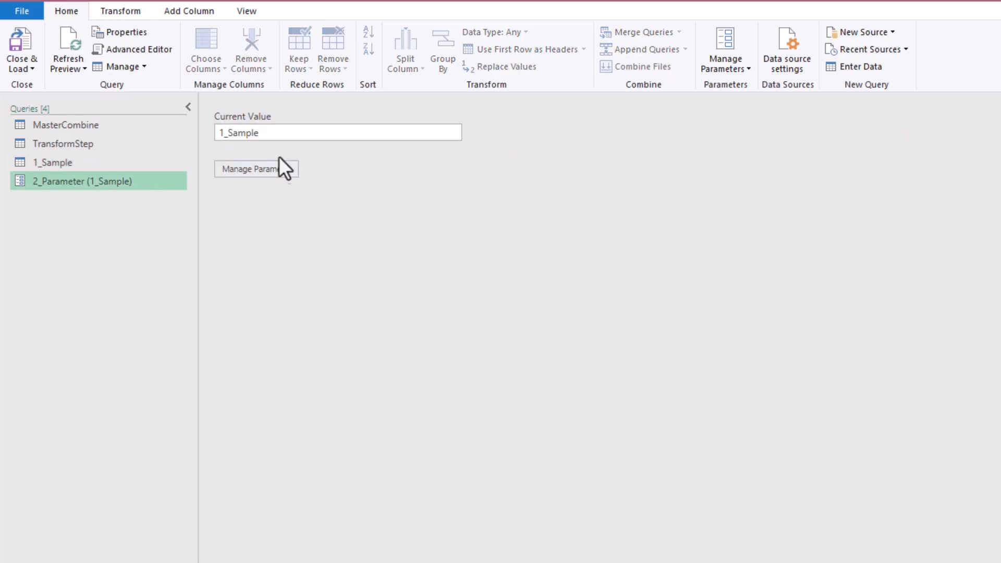
pyautogui.moveTo(275, 134); pyautogui.dragTo(225, 137)
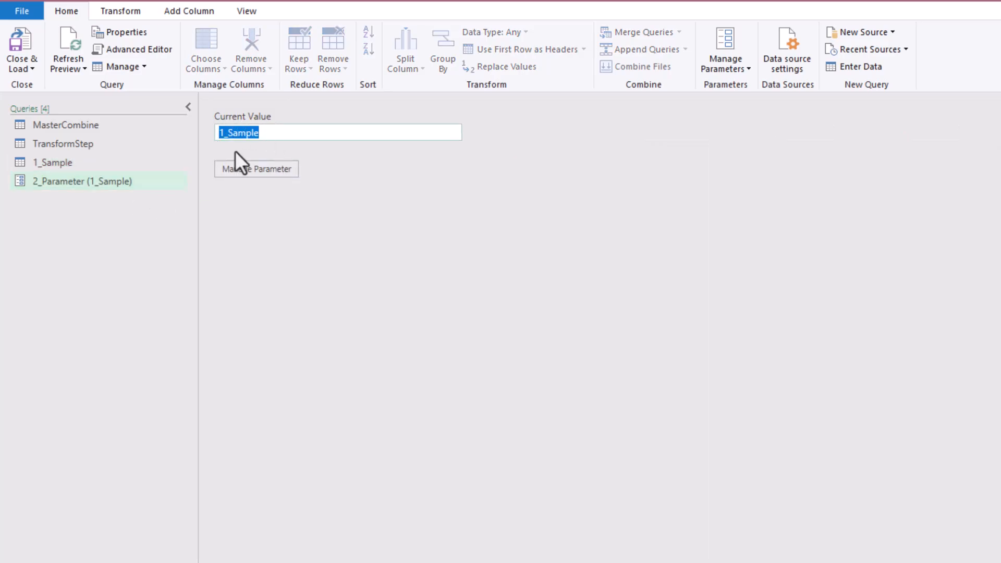
pyautogui.click(349, 172)
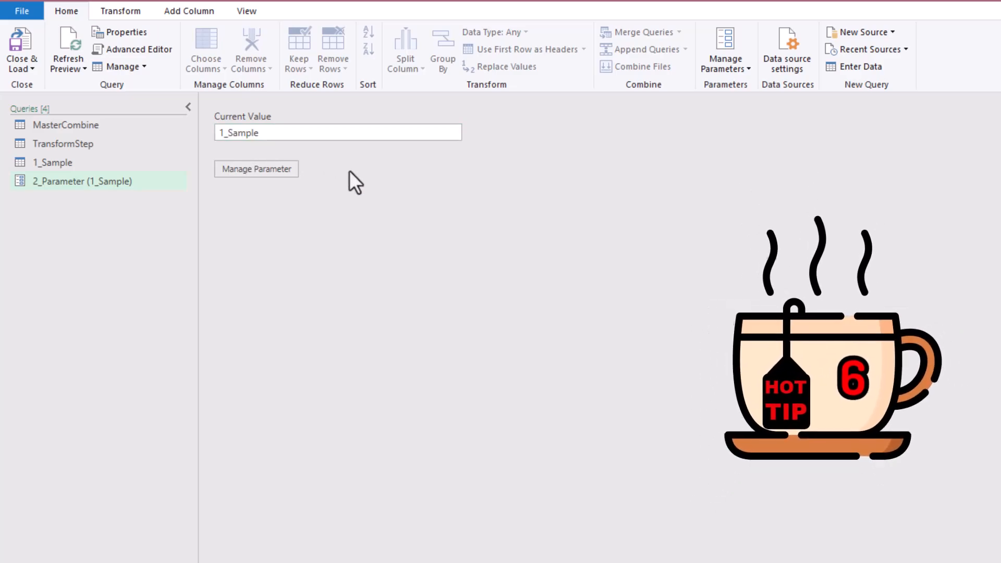
# In the code of 2_Parameter, turn the text value "1_Sample" into the query reference #"1_Sample".
pyautogui.click(165, 52)
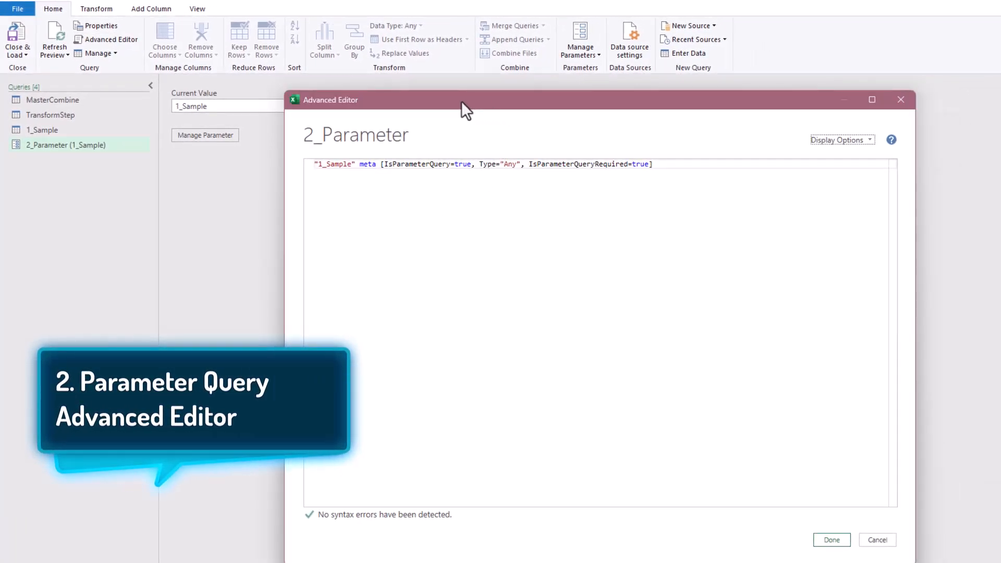
pyautogui.moveTo(461, 101); pyautogui.dragTo(449, 97)
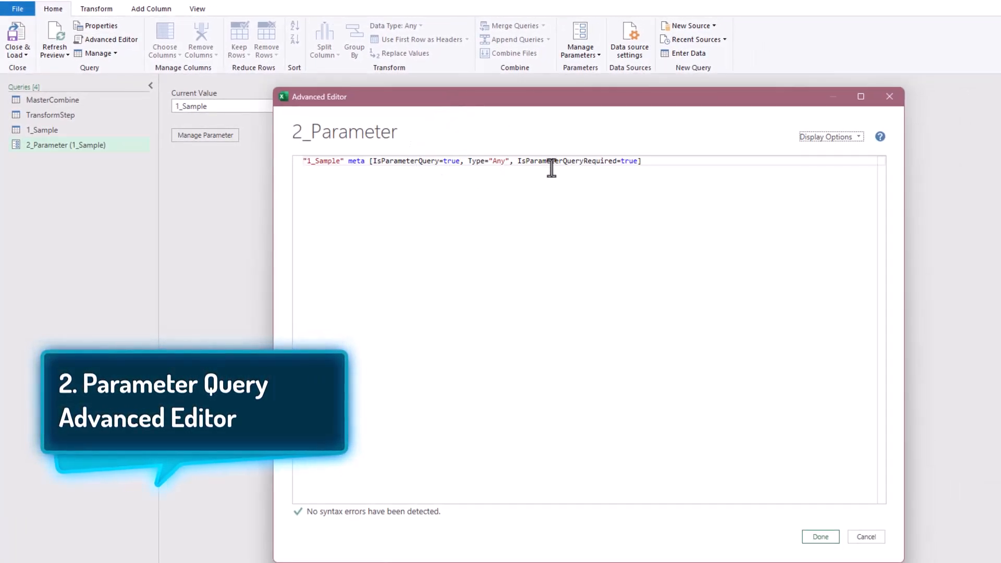
pyautogui.moveTo(666, 163); pyautogui.dragTo(268, 151)
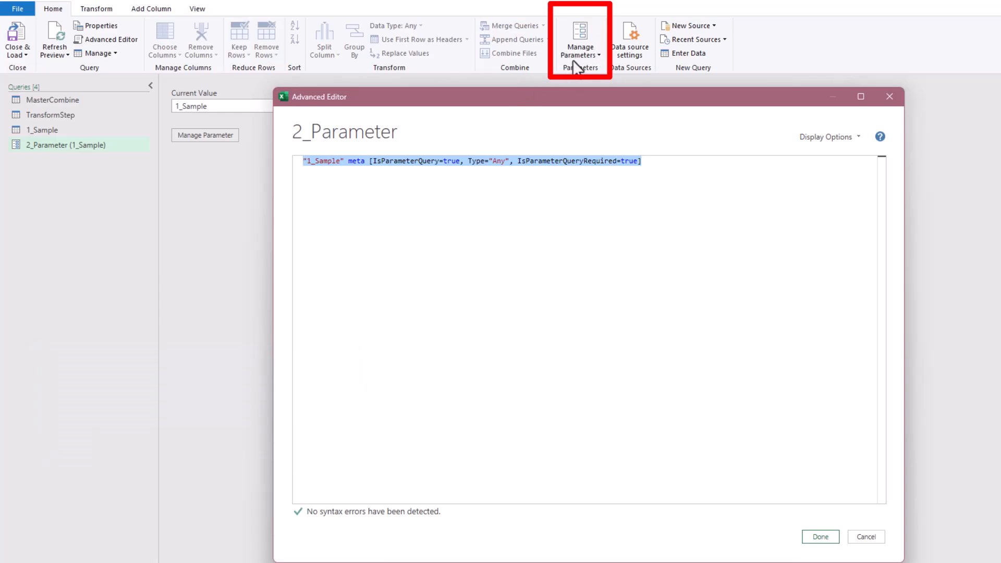
pyautogui.moveTo(303, 161); pyautogui.dragTo(344, 161)
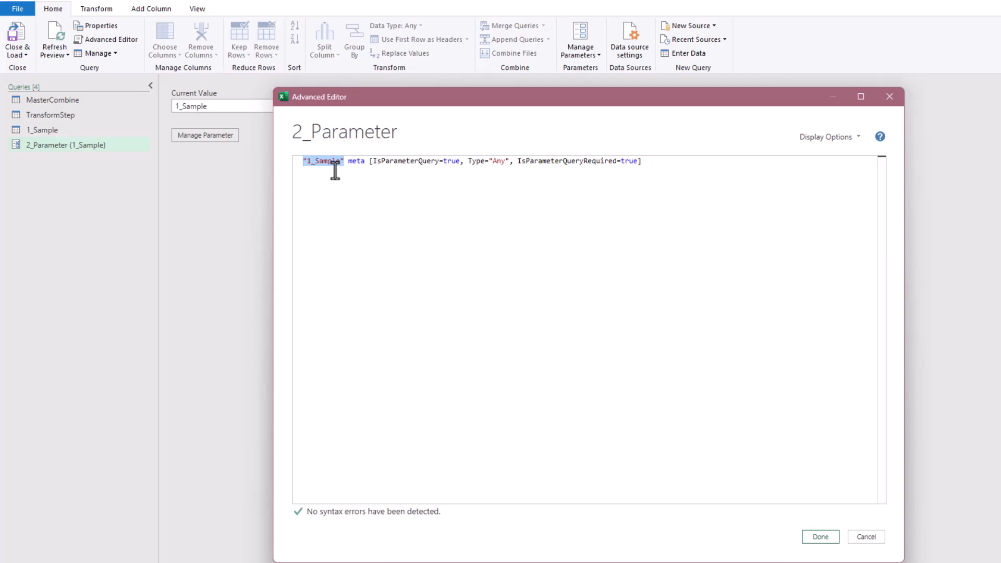
pyautogui.click(307, 162)
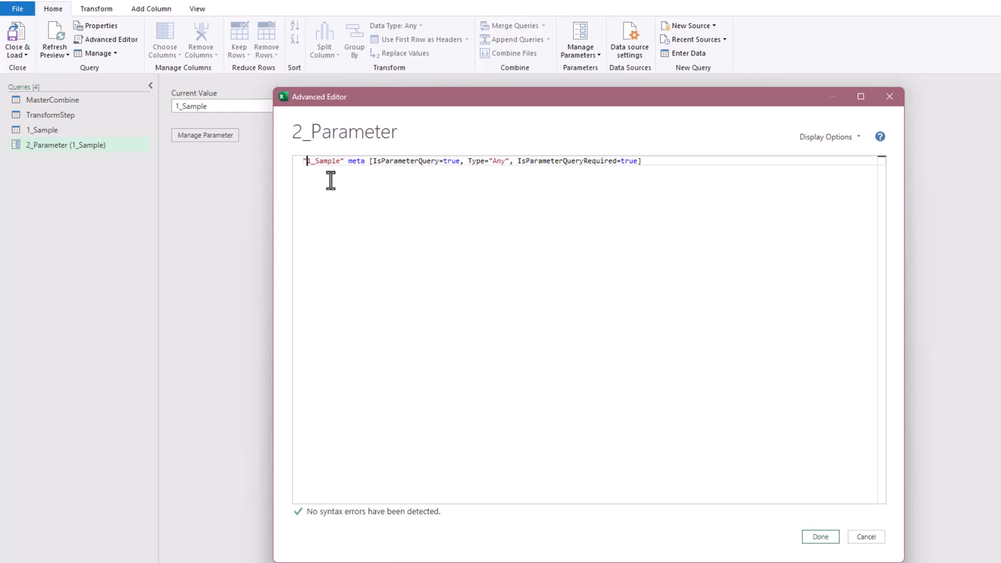
pyautogui.write('#')
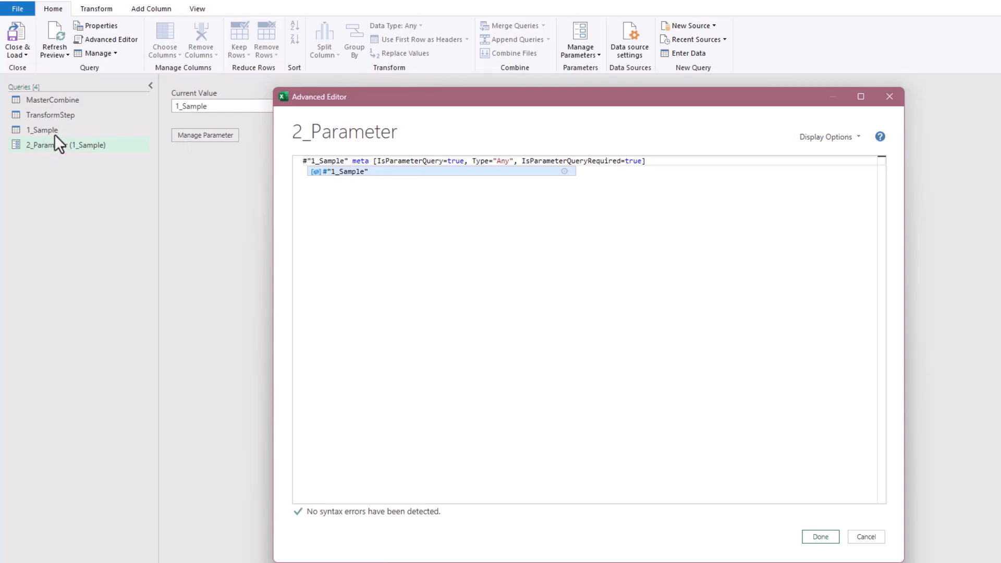
pyautogui.click(333, 173)
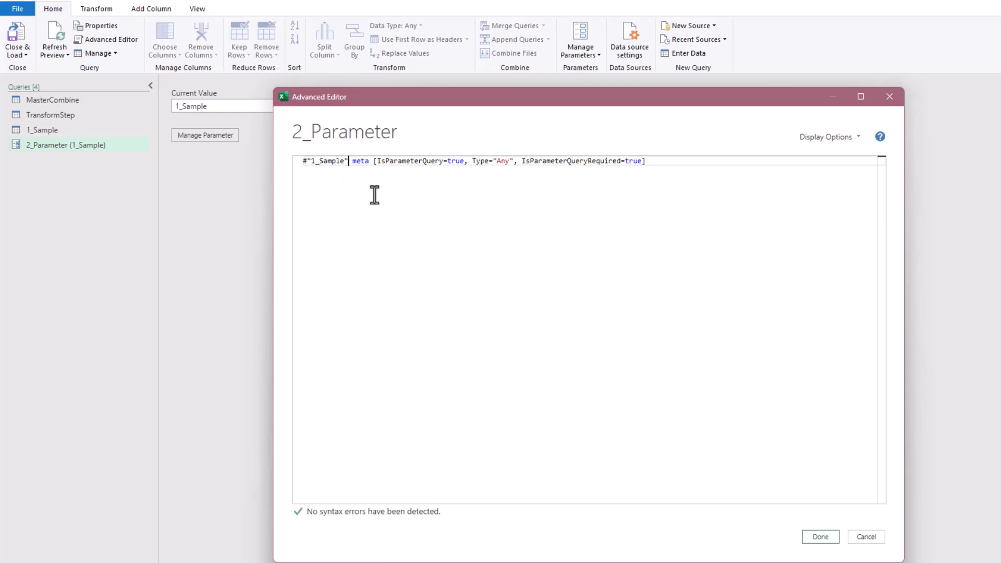
pyautogui.moveTo(349, 160); pyautogui.dragTo(303, 161)
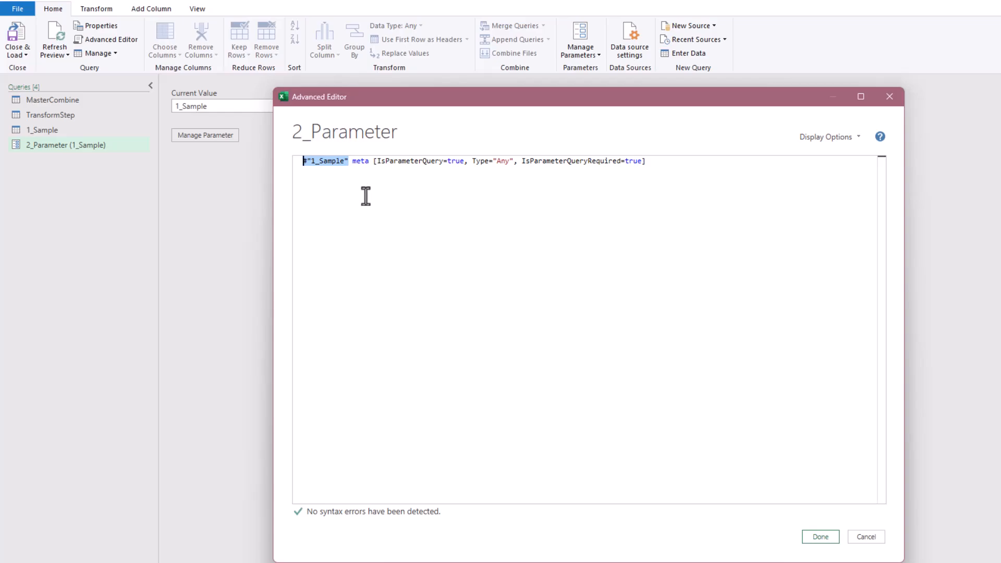
# Add BinaryIdentifier = #"1_Sample" before the Type entry in 2_Parameter's metadata record and save the code.
pyautogui.click(468, 161)
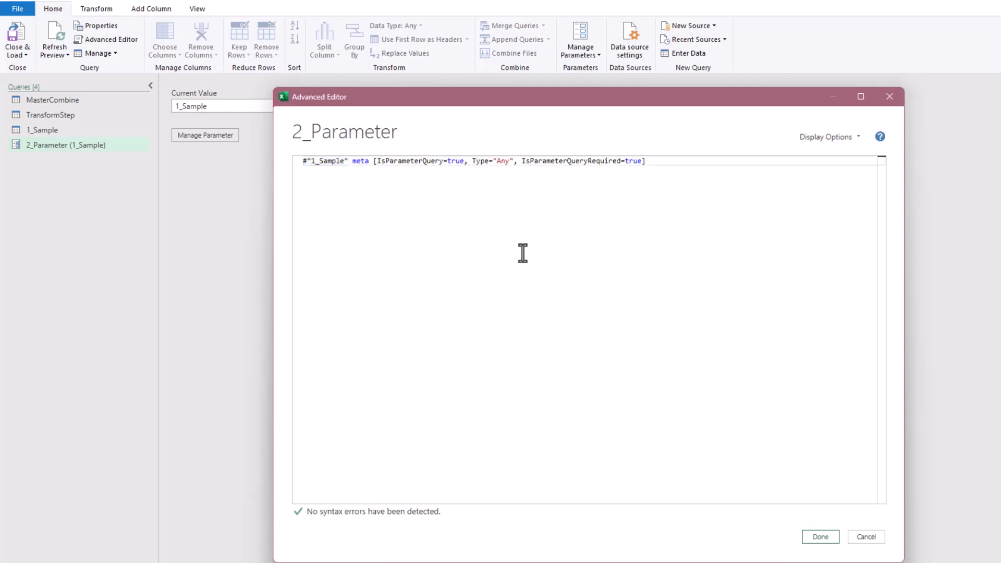
pyautogui.write('Binary')
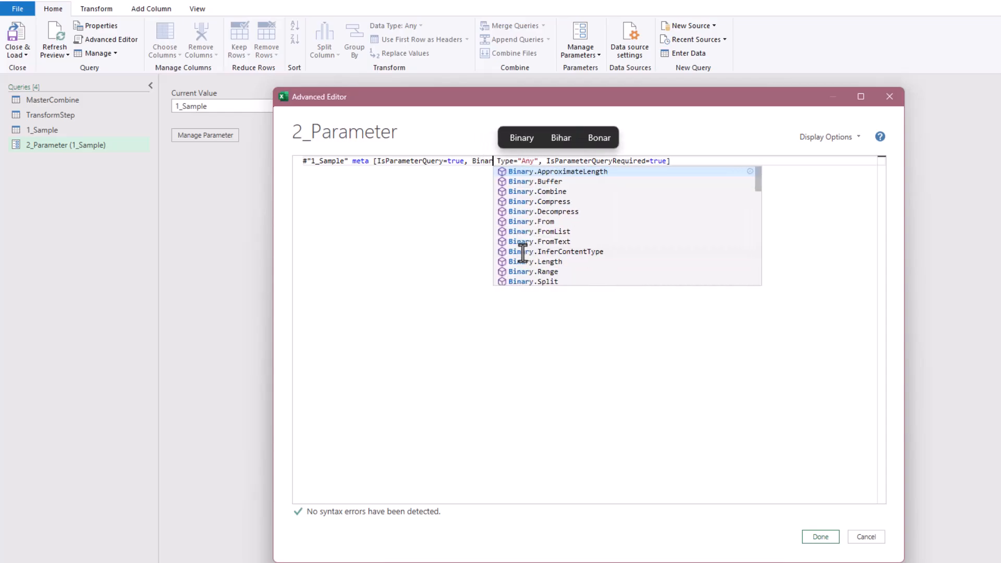
pyautogui.write('Identifier')
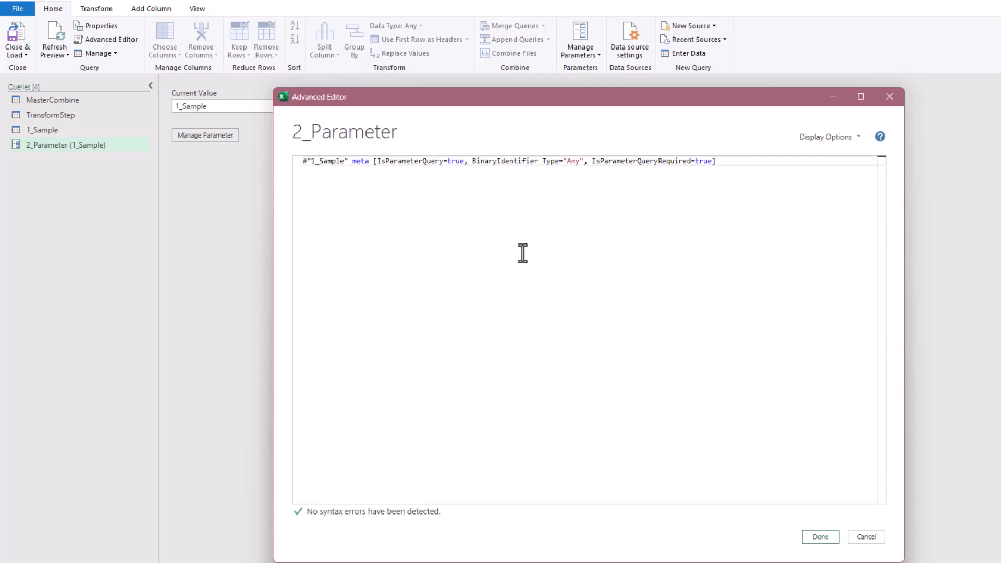
pyautogui.write('=')
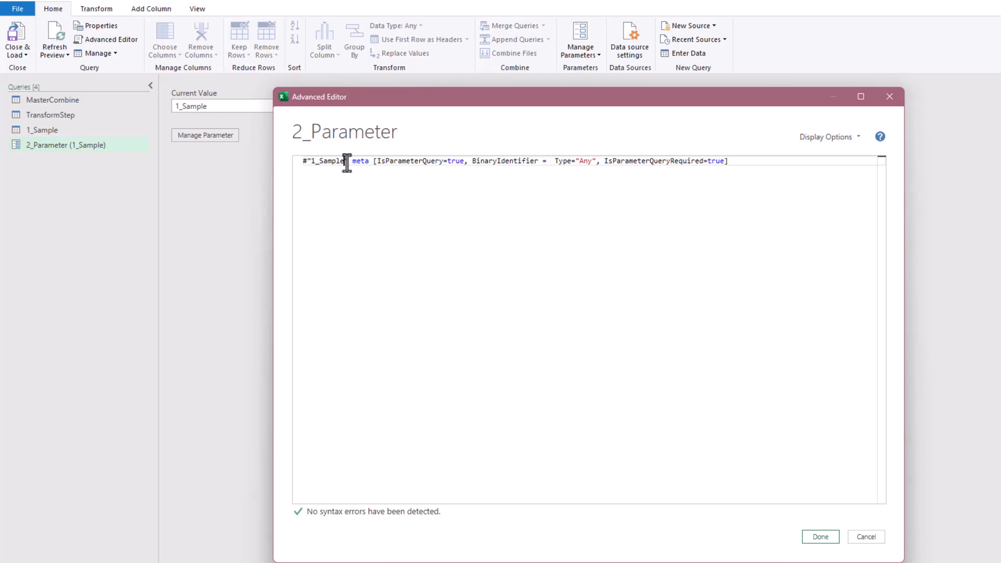
pyautogui.moveTo(347, 162); pyautogui.dragTo(301, 161)
pyautogui.hotkey('ctrl', 'c')
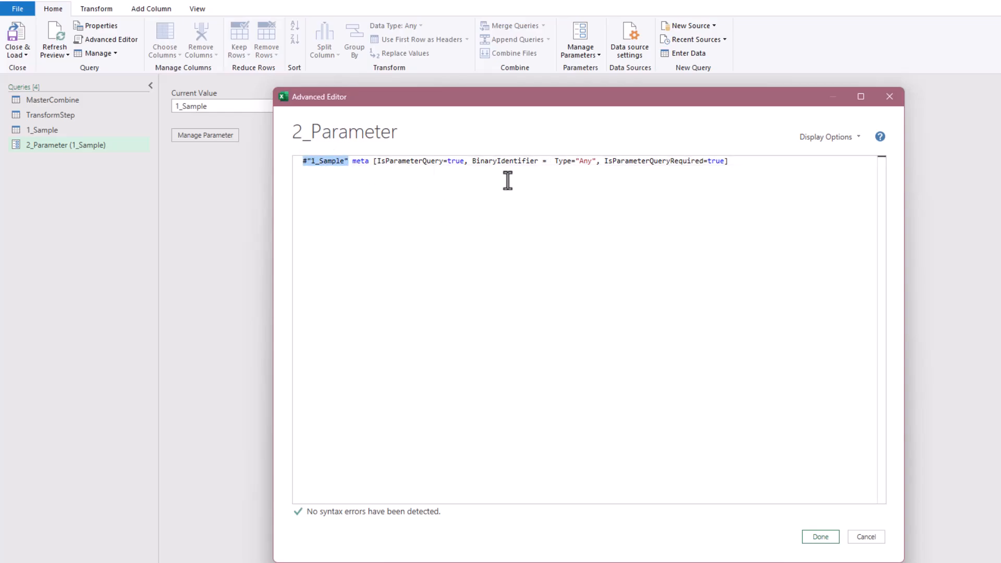
pyautogui.click(549, 162)
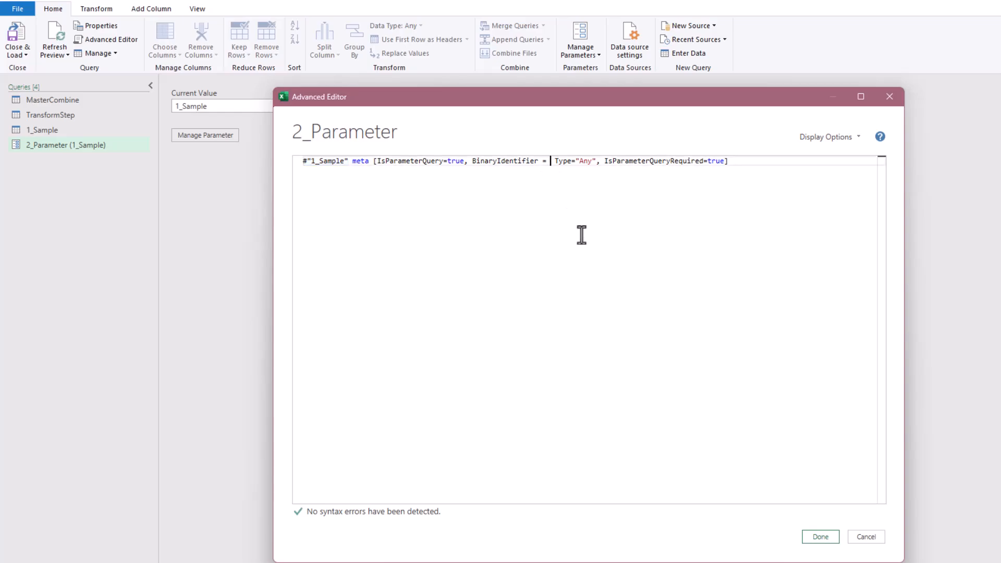
pyautogui.hotkey('ctrl', 'v')
pyautogui.write(',')
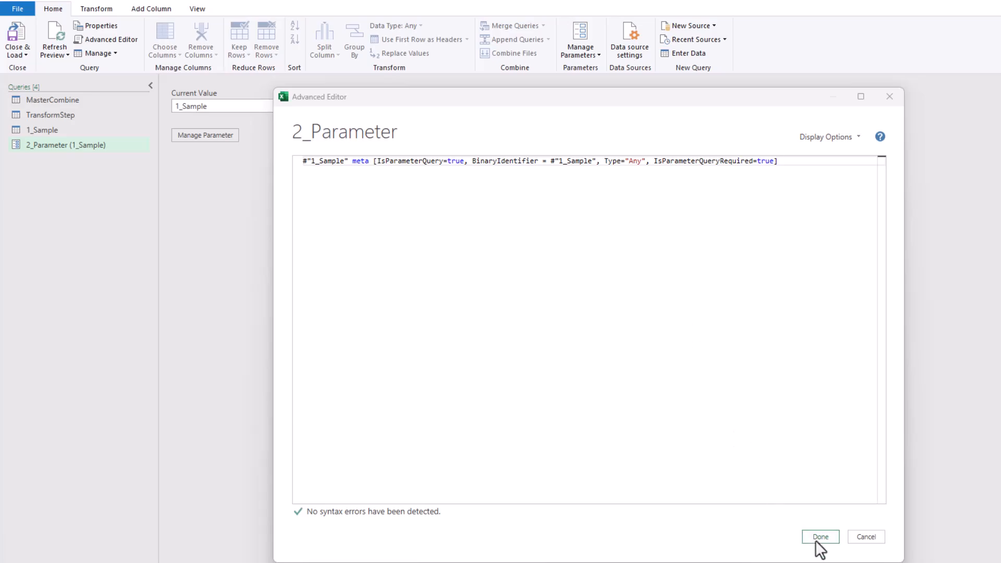
pyautogui.click(830, 540)
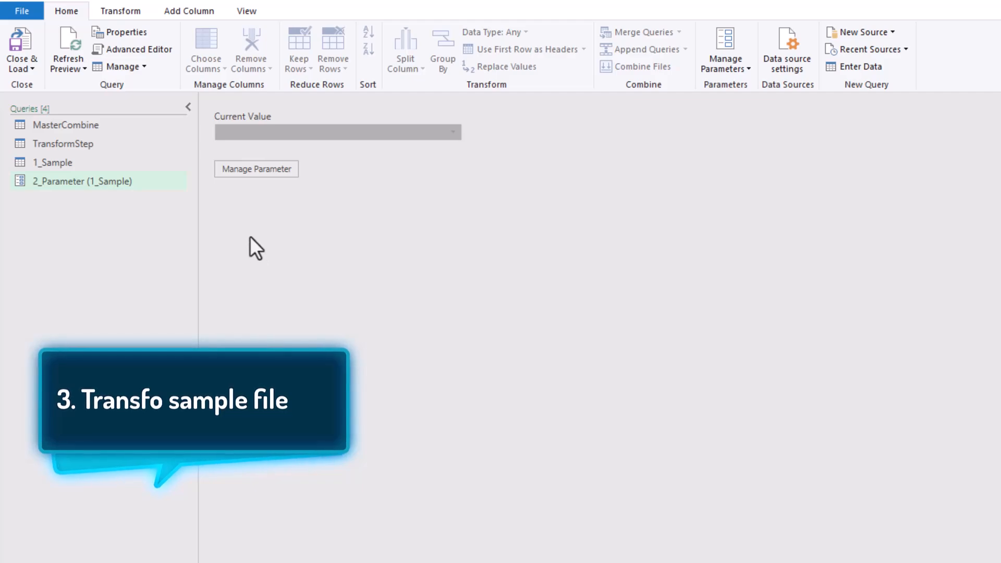
# Move the TransformStep query below 2_Parameter and rename it 3_TransformStep.
pyautogui.click(119, 146)
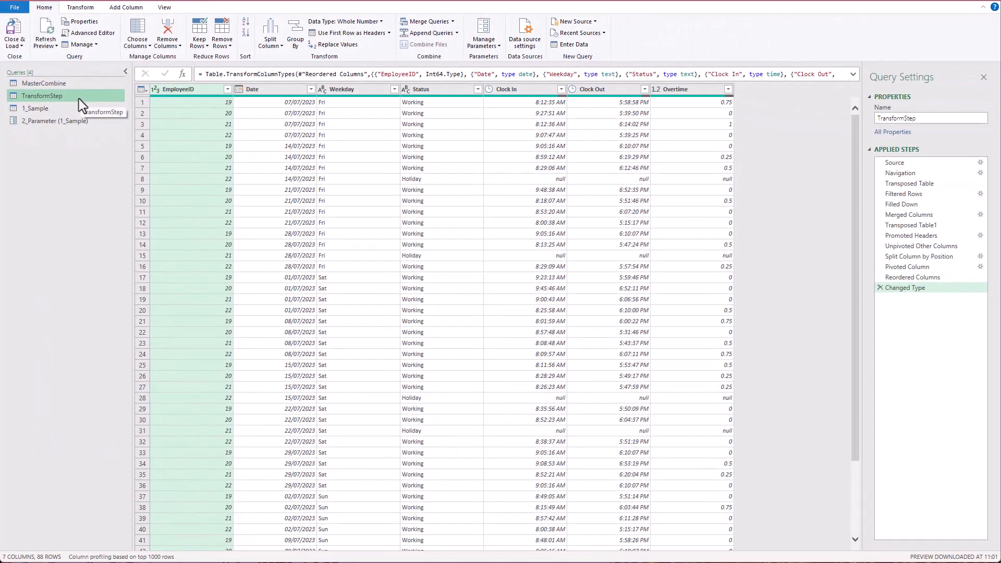
pyautogui.moveTo(74, 97); pyautogui.dragTo(72, 129)
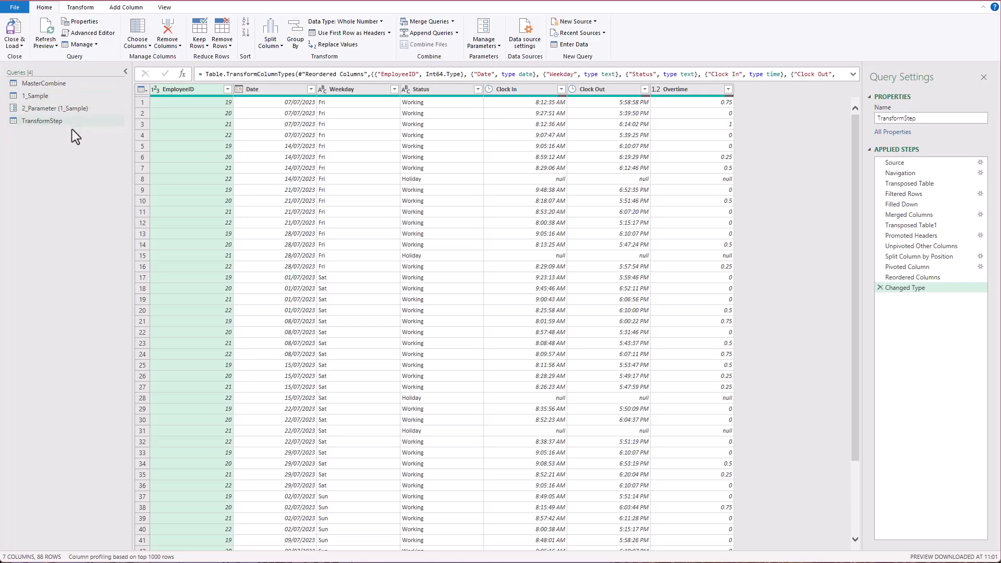
pyautogui.click(883, 119)
pyautogui.write('3')
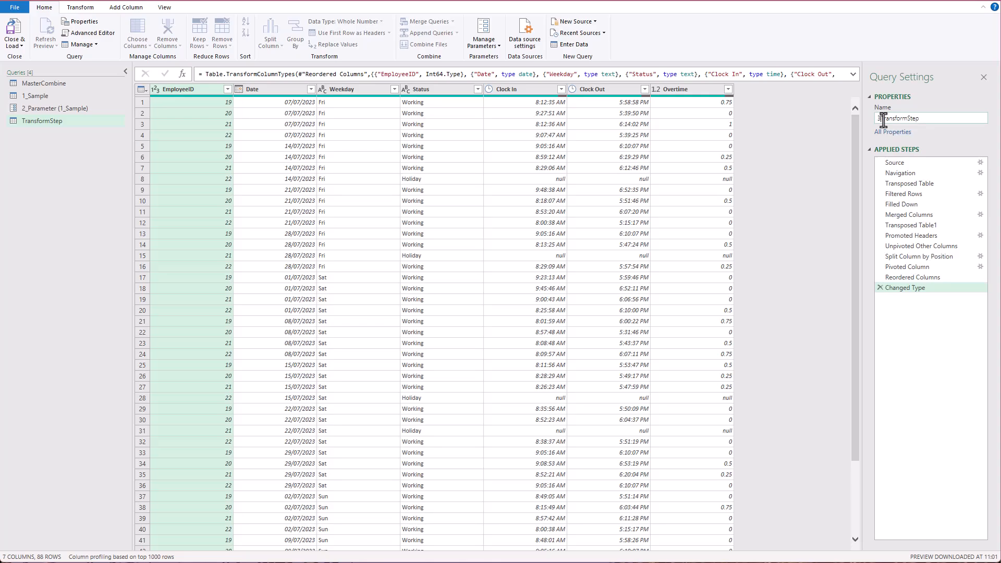
pyautogui.write('_')
pyautogui.press('Return')
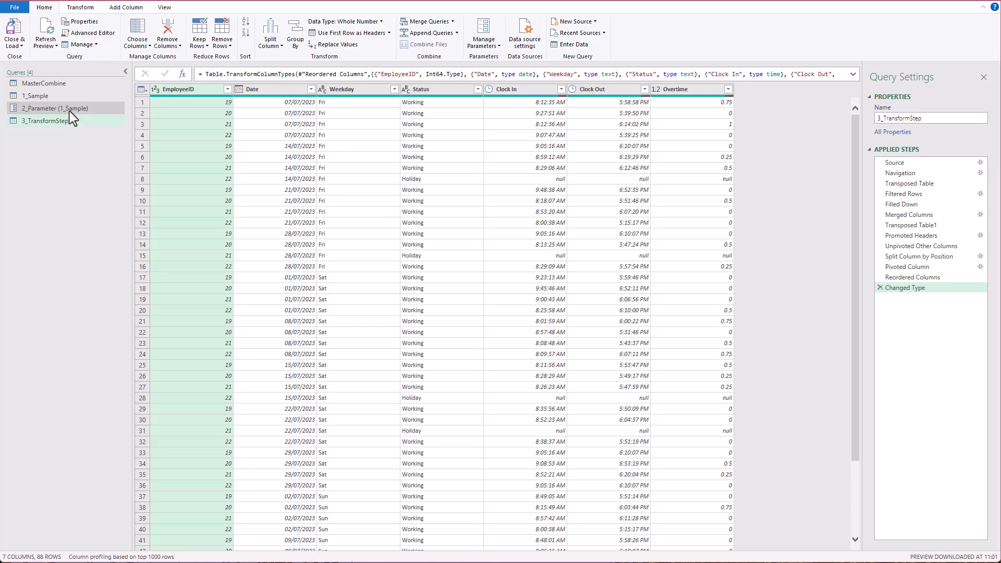
# Replace the Source step formula of 3_TransformStep with a reference to #"2_Parameter".
pyautogui.click(914, 163)
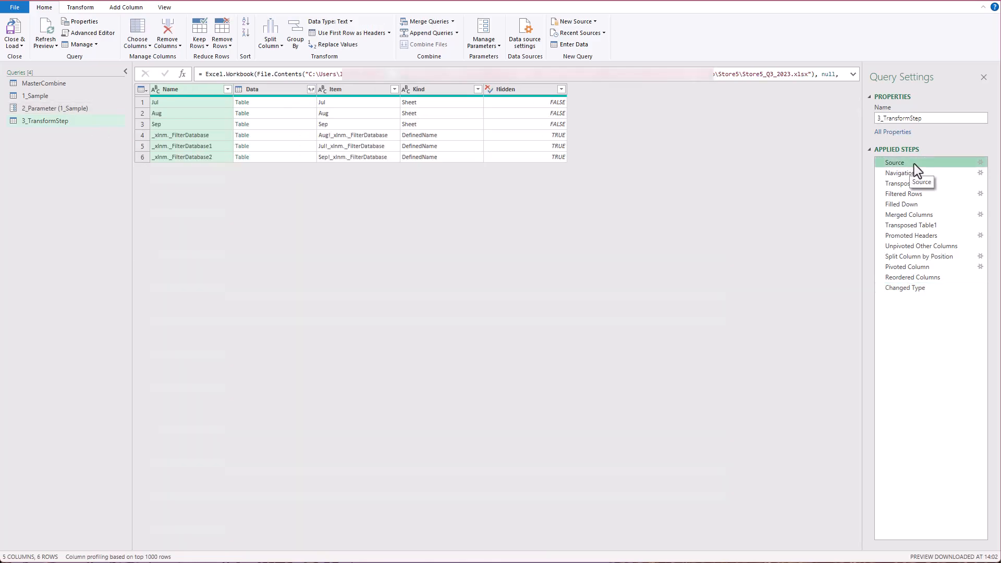
pyautogui.click(853, 74)
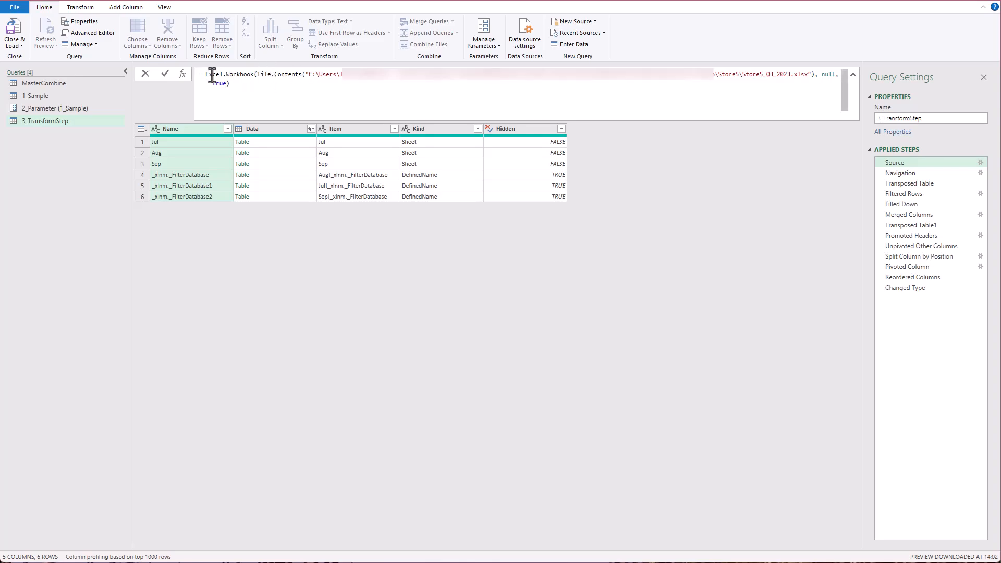
pyautogui.moveTo(230, 84); pyautogui.dragTo(207, 73)
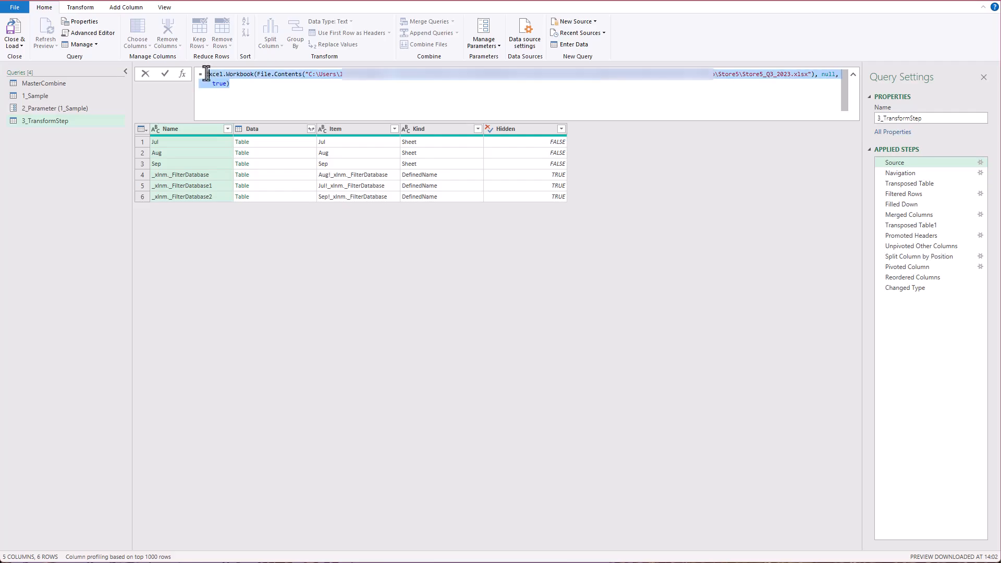
pyautogui.press('BackSpace')
pyautogui.write('2')
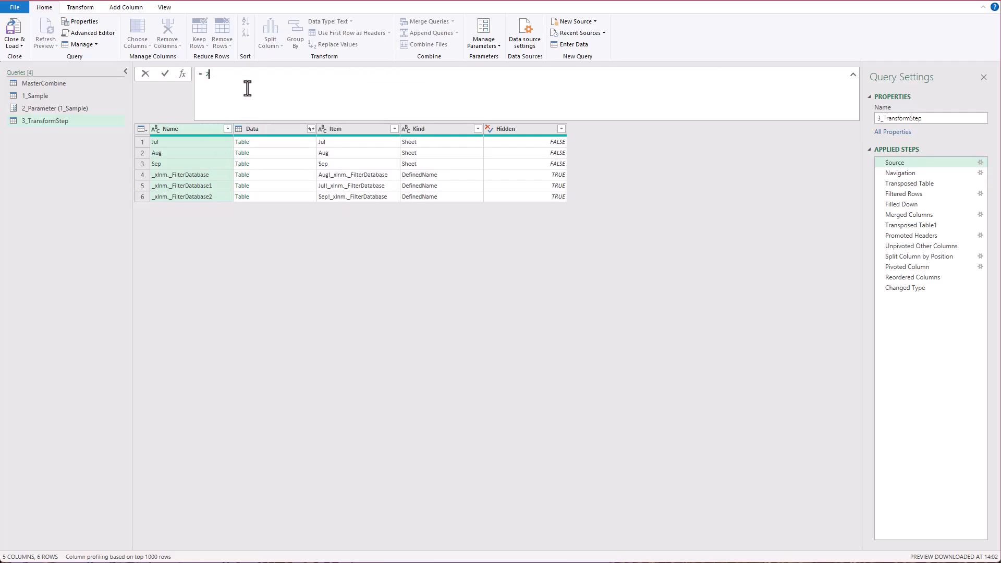
pyautogui.write('ppa')
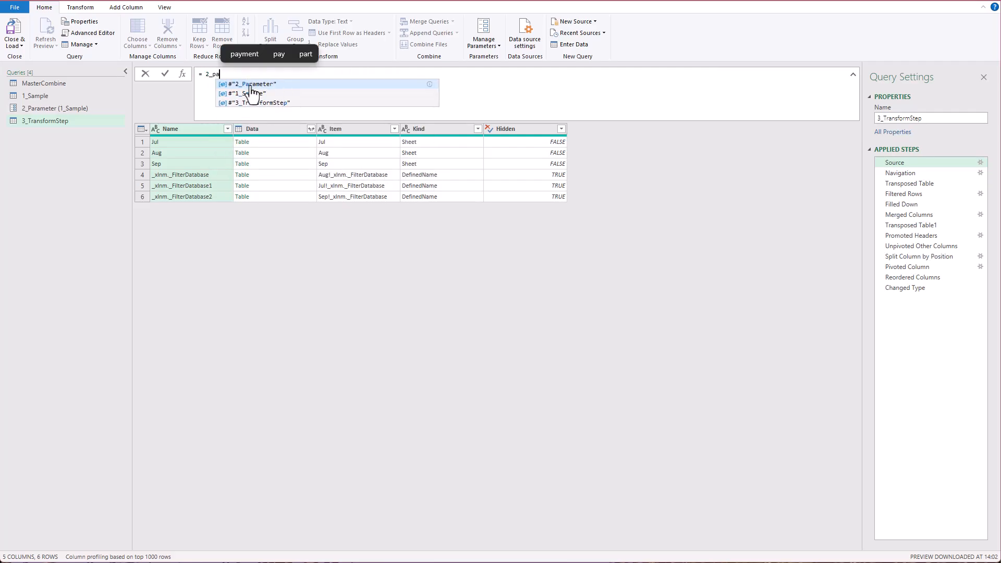
pyautogui.press('Tab')
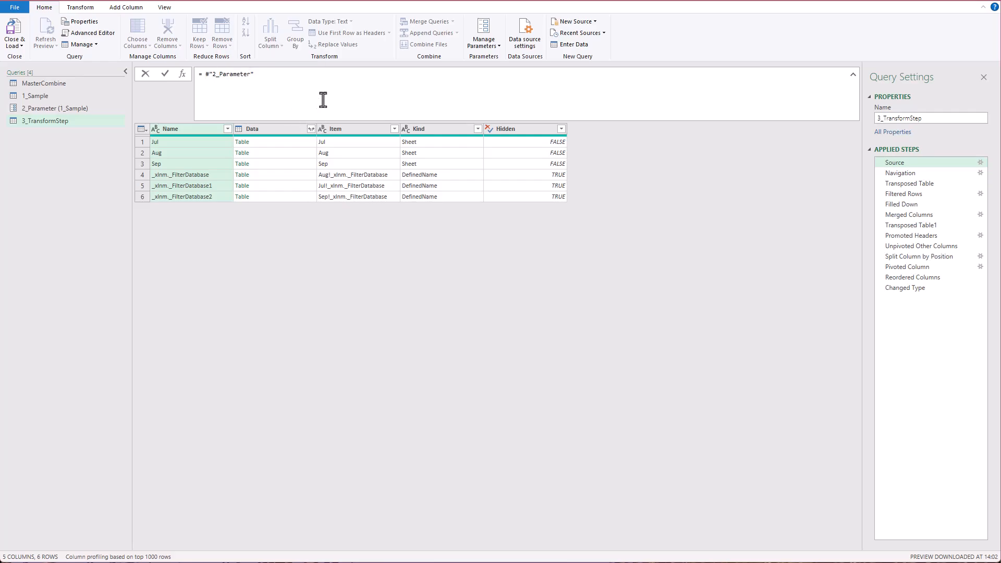
pyautogui.press('Return')
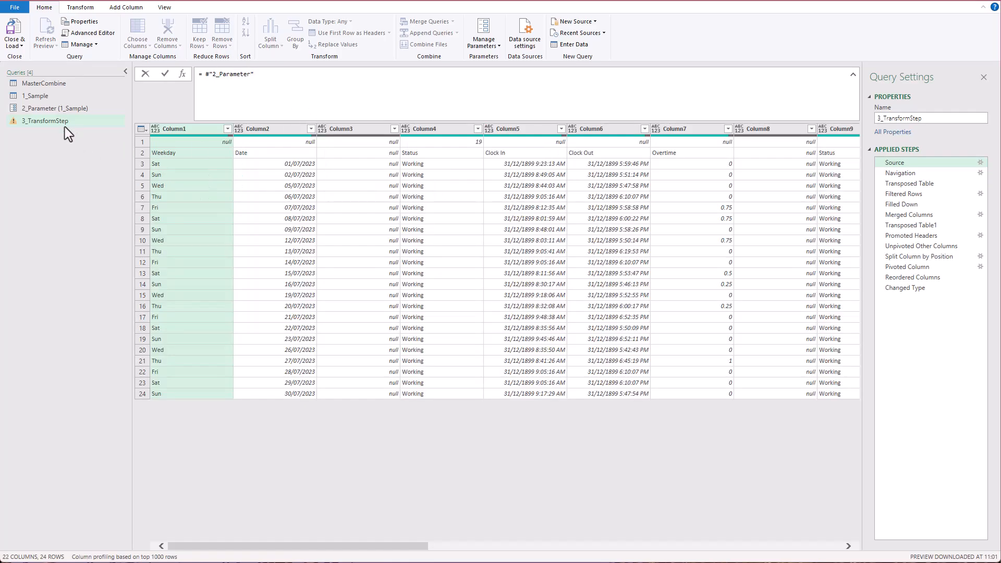
# Delete the Navigation step from 3_TransformStep and show the result of its final Changed Type step.
pyautogui.click(918, 174)
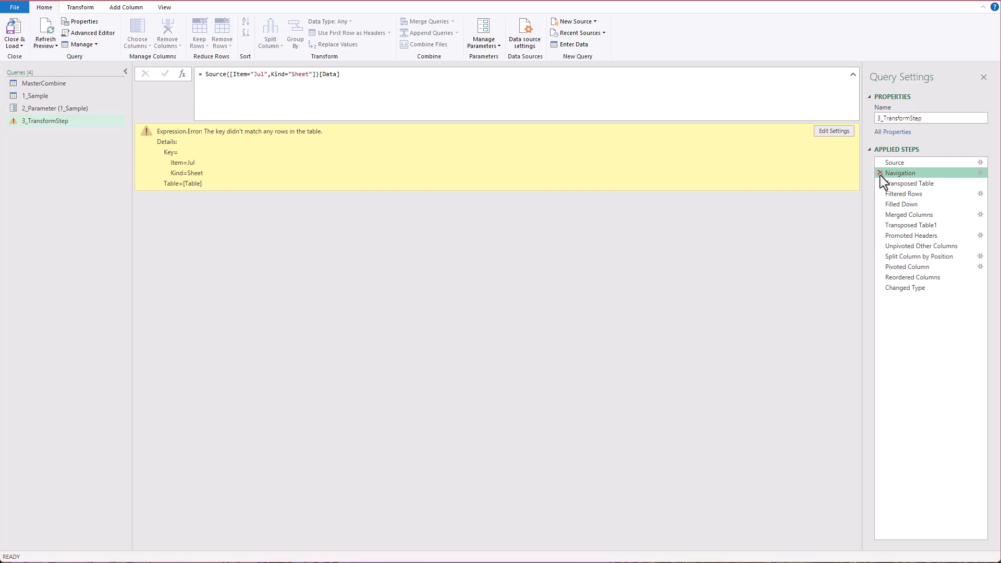
pyautogui.click(905, 164)
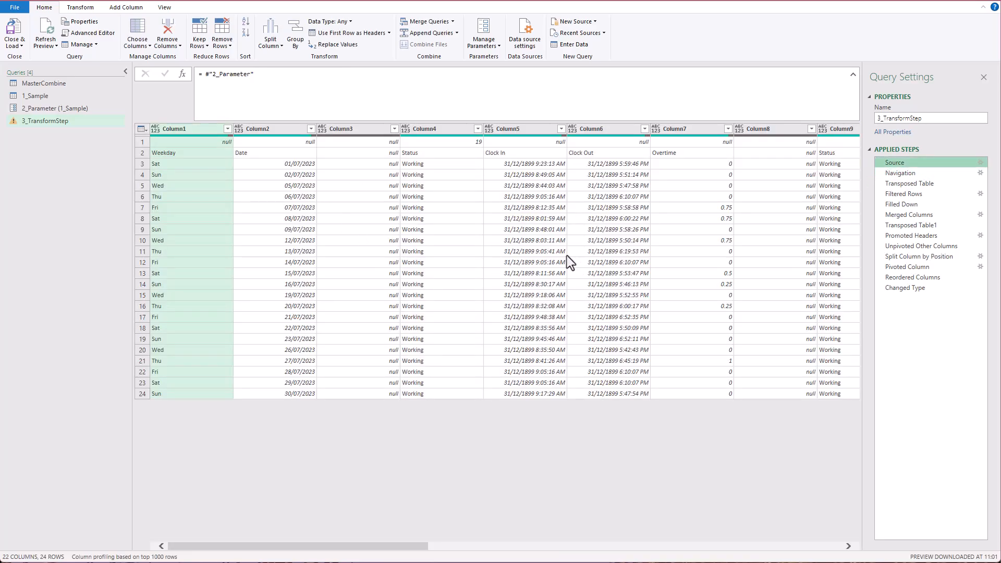
pyautogui.click(895, 173)
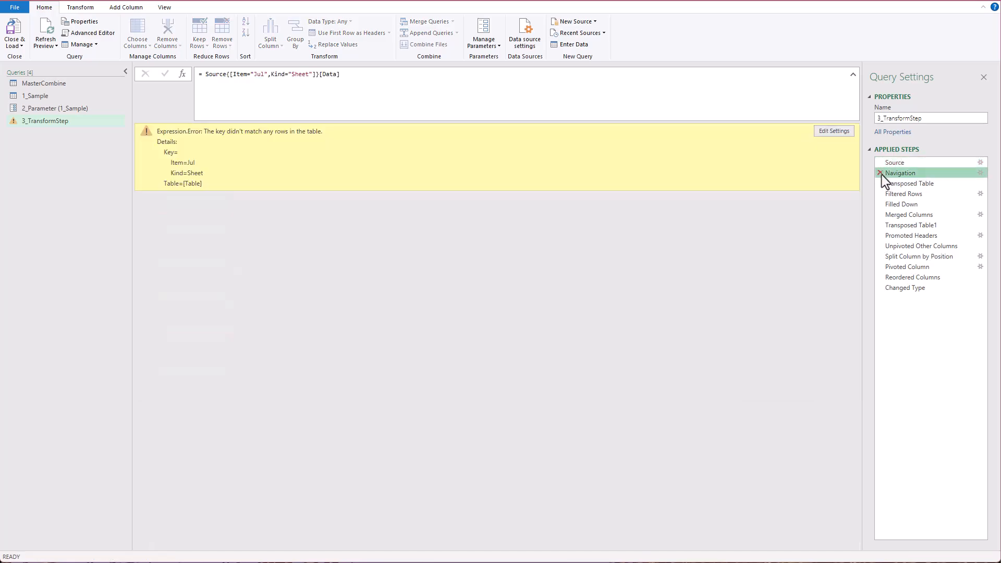
pyautogui.click(882, 174)
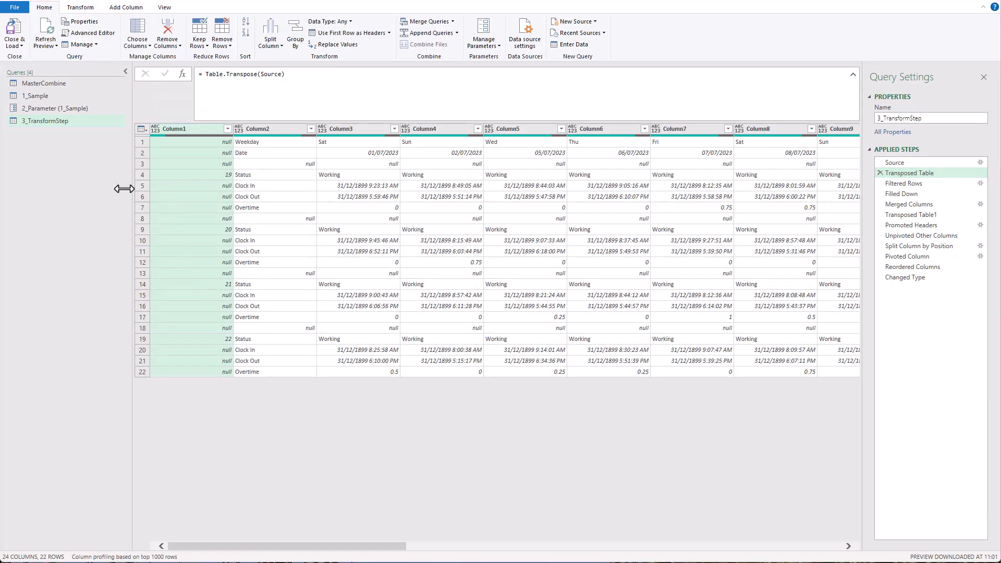
pyautogui.click(927, 281)
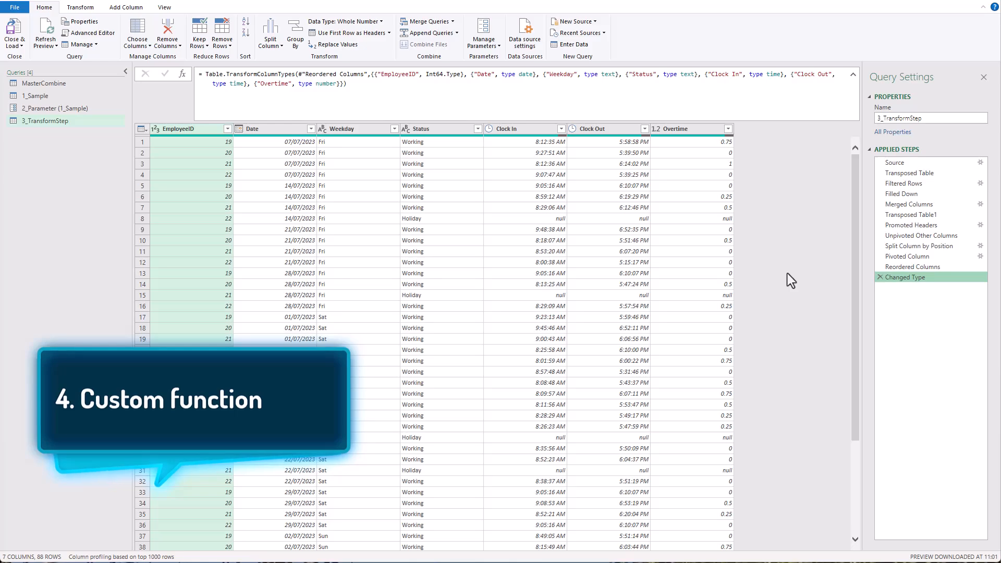
# Create a custom function named 4_Function from the 3_TransformStep query and move 1_Sample to the start of its query group.
pyautogui.rightClick(47, 124)
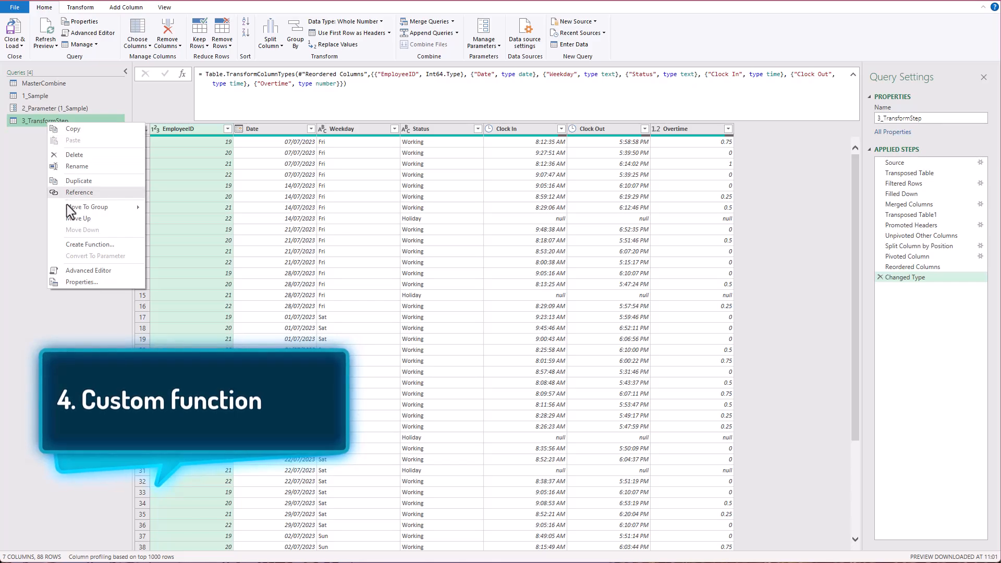
pyautogui.click(80, 248)
pyautogui.click(254, 221)
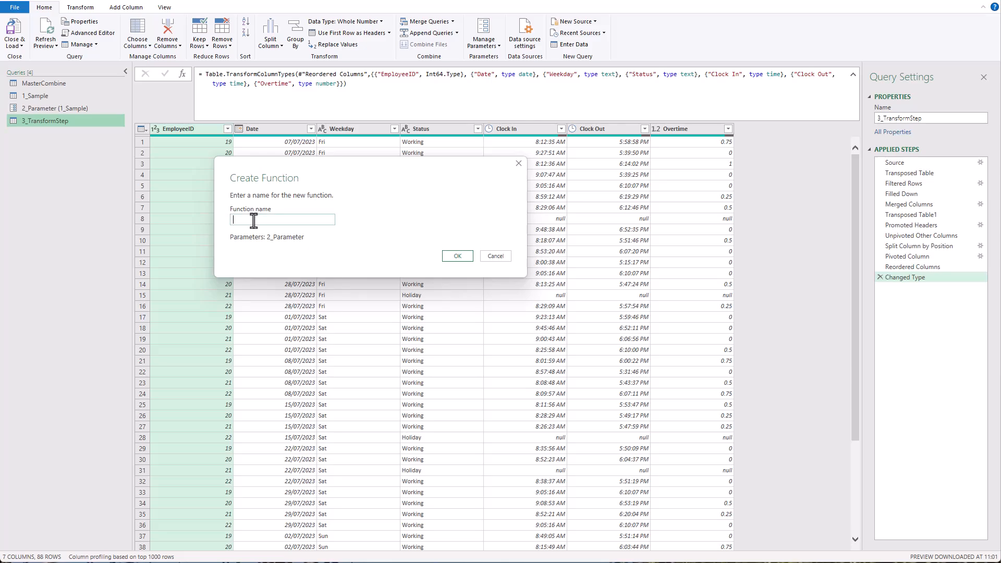
pyautogui.write('4_Function')
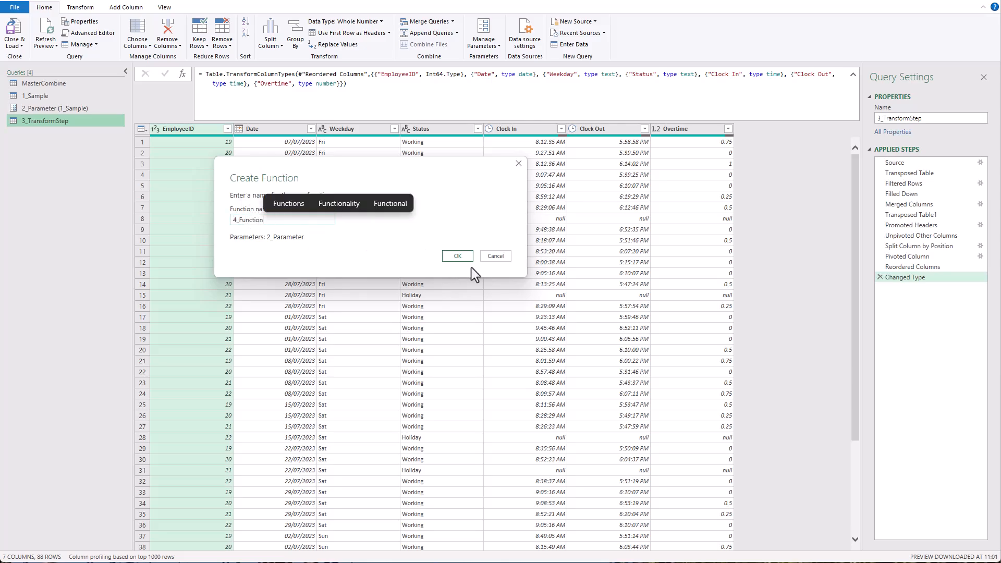
pyautogui.click(466, 257)
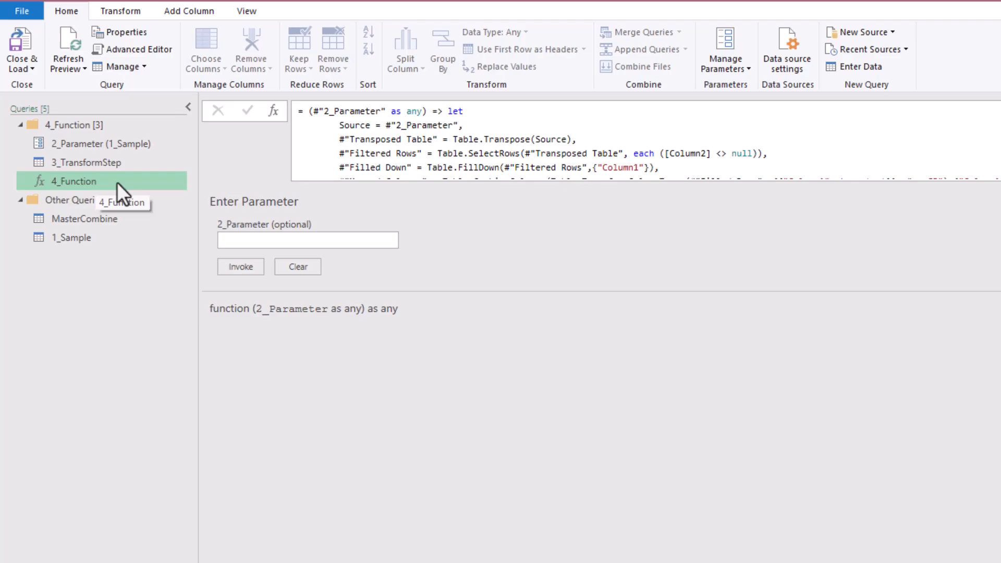
pyautogui.click(84, 237)
pyautogui.moveTo(89, 226); pyautogui.dragTo(108, 135)
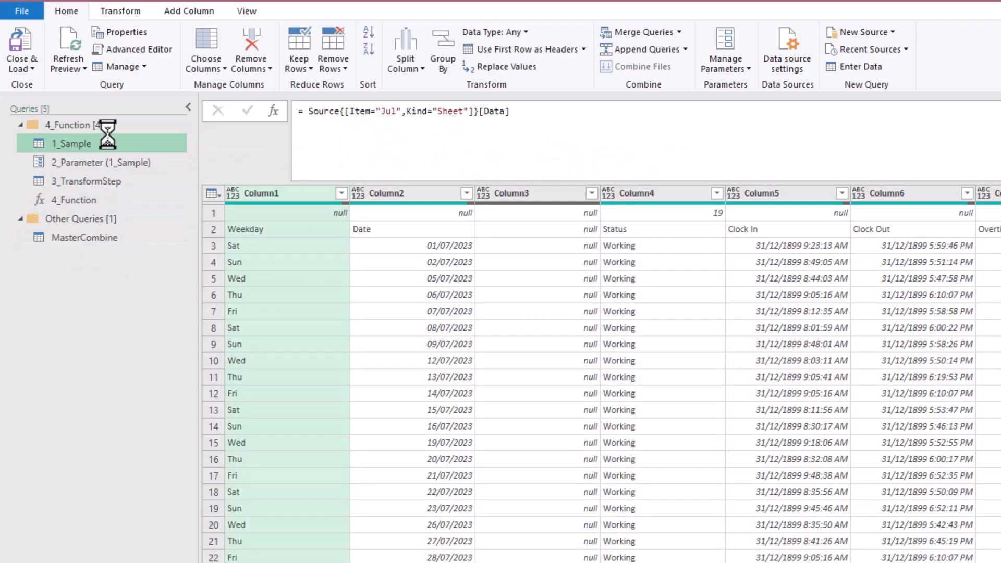
# Review the code of 4_Function against the applied steps of the 3_TransformStep query.
pyautogui.click(117, 201)
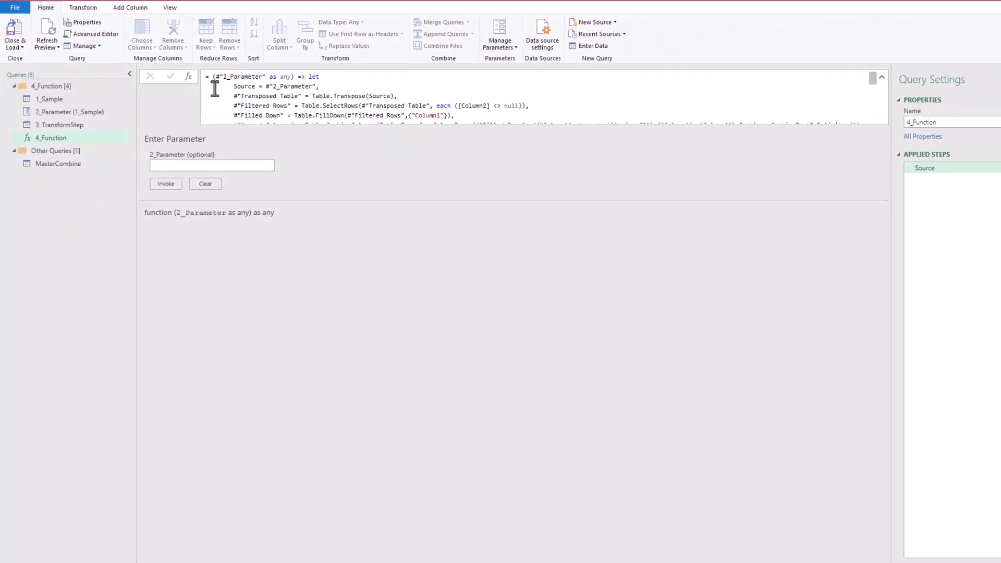
pyautogui.click(215, 88)
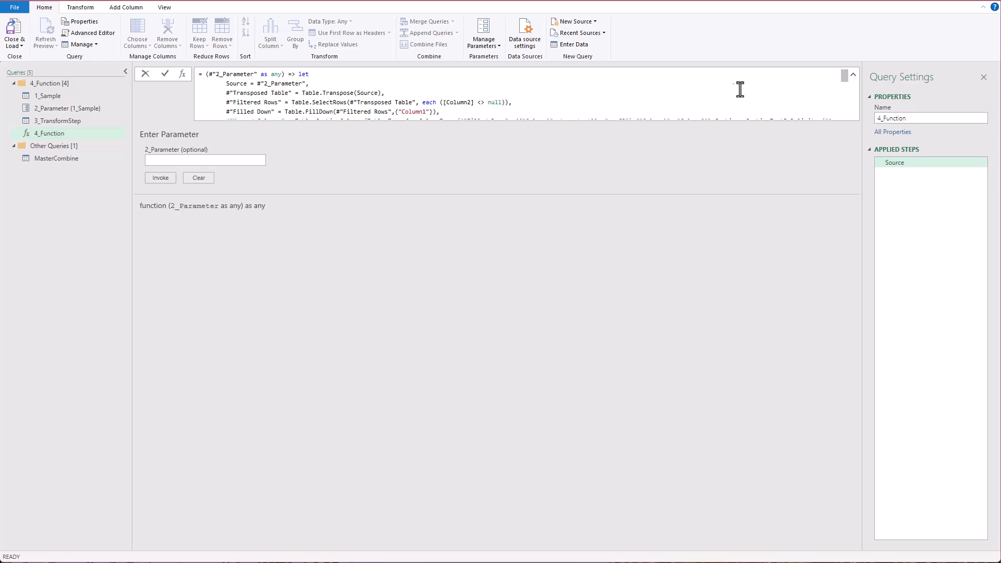
pyautogui.scroll(-3, 844, 89)
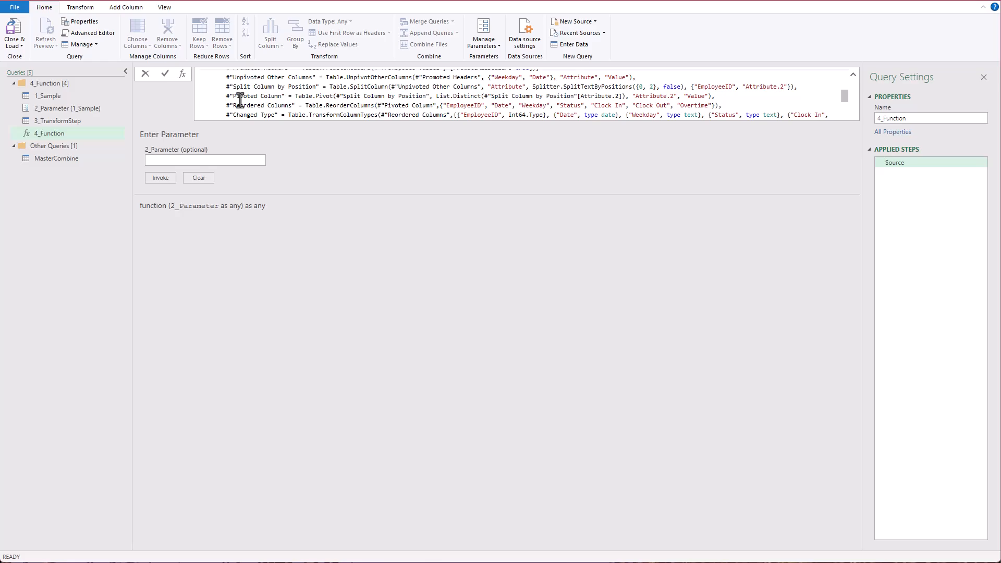
pyautogui.click(61, 122)
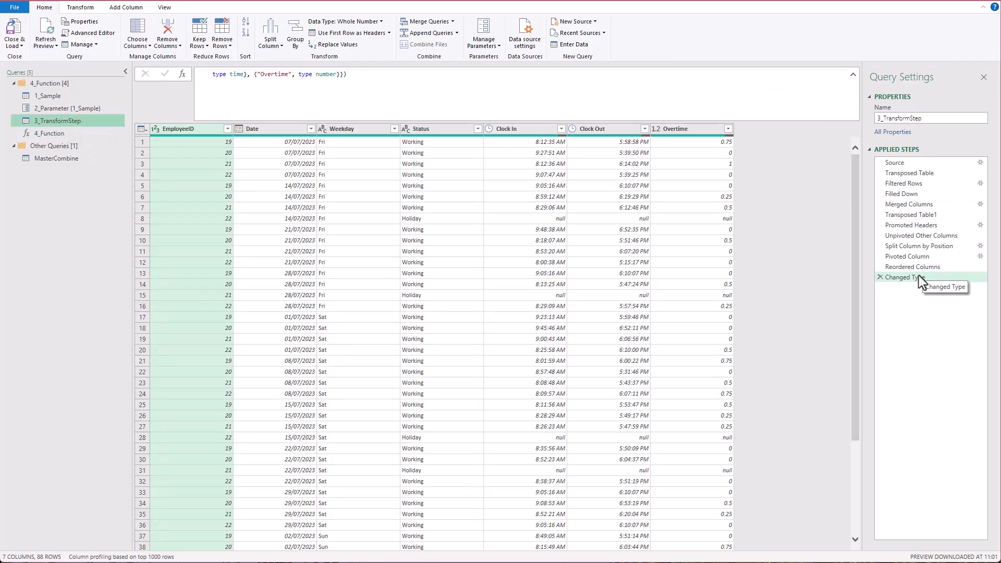
pyautogui.click(64, 133)
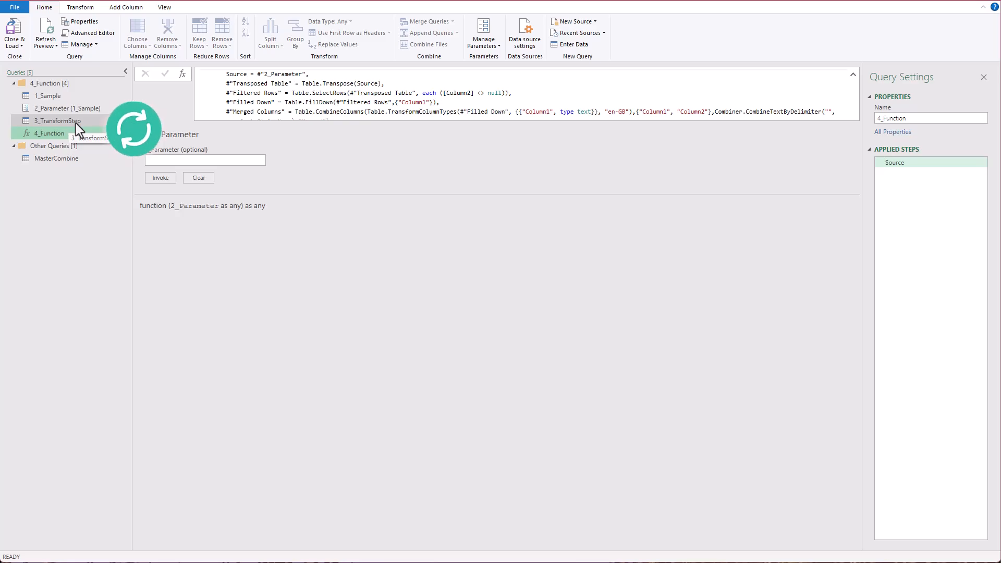
# Delete the Changed Type step from 3_TransformStep and check the closing lines of 4_Function's code.
pyautogui.click(86, 121)
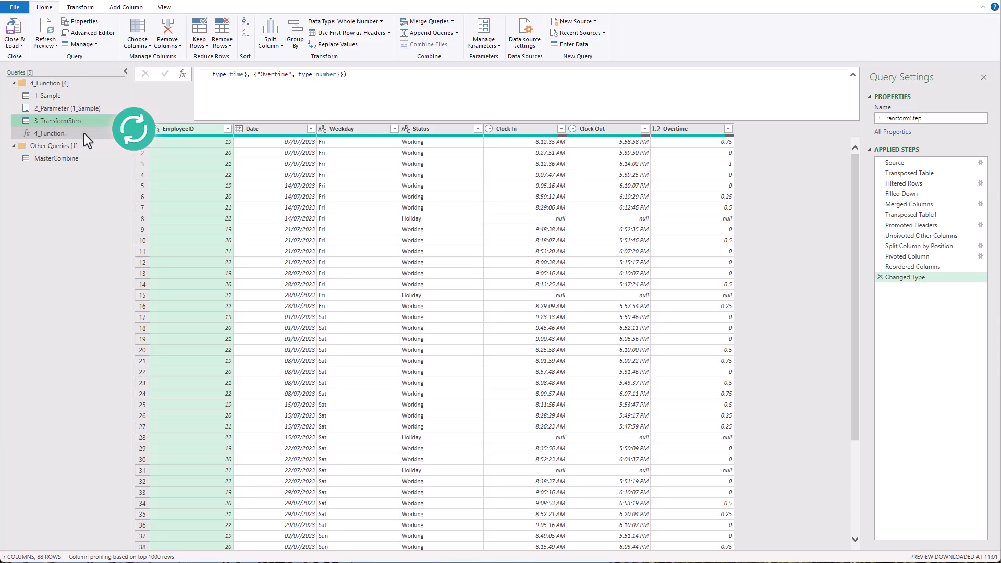
pyautogui.click(880, 278)
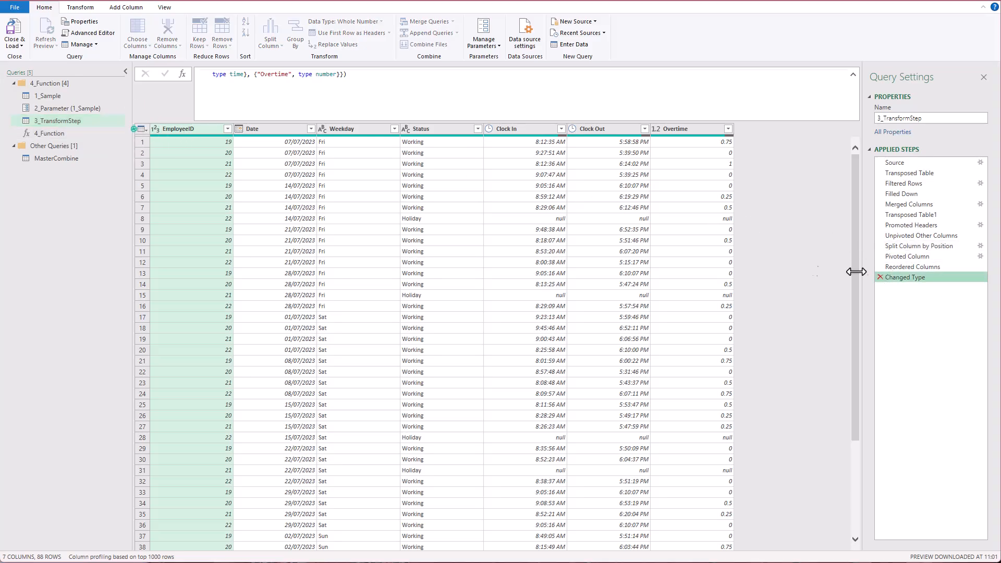
pyautogui.click(64, 132)
pyautogui.moveTo(845, 83); pyautogui.dragTo(845, 106)
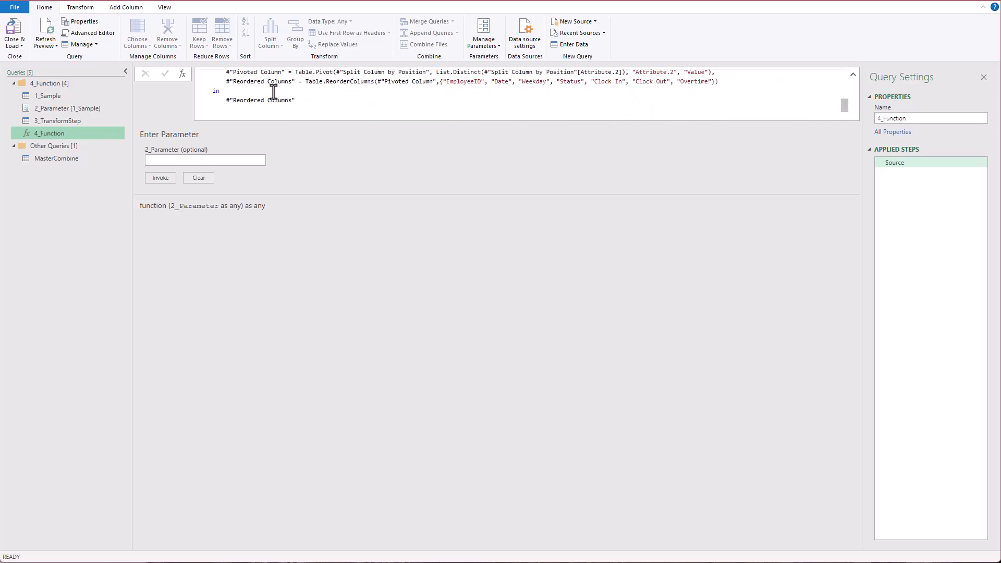
# Detect the data types of all columns in 3_TransformStep again and check the closing lines of 4_Function's code.
pyautogui.click(98, 120)
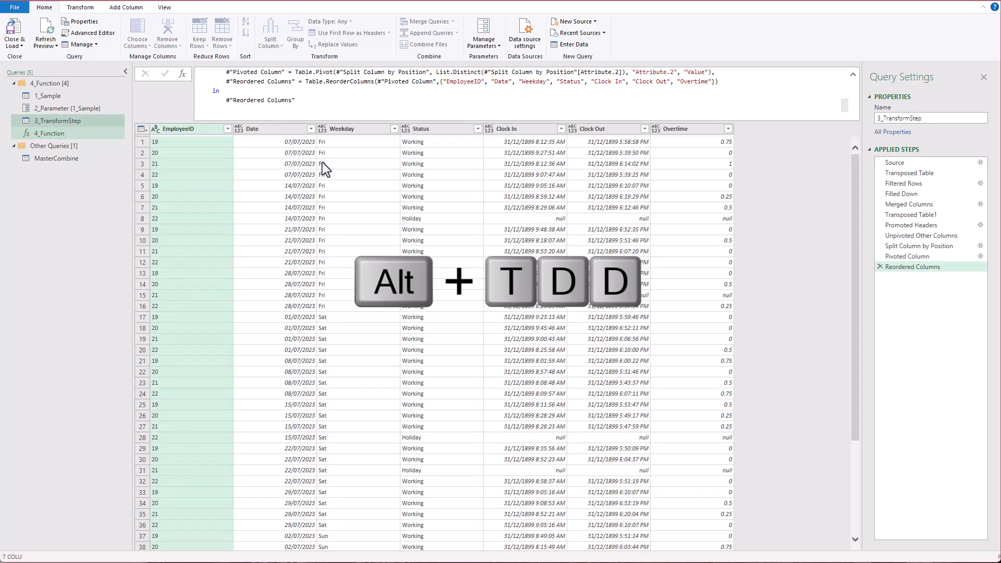
pyautogui.click(375, 190)
pyautogui.hotkey('ctrl', 'a')
pyautogui.press('alt')
pyautogui.press('t')
pyautogui.press('d')
pyautogui.press('d')
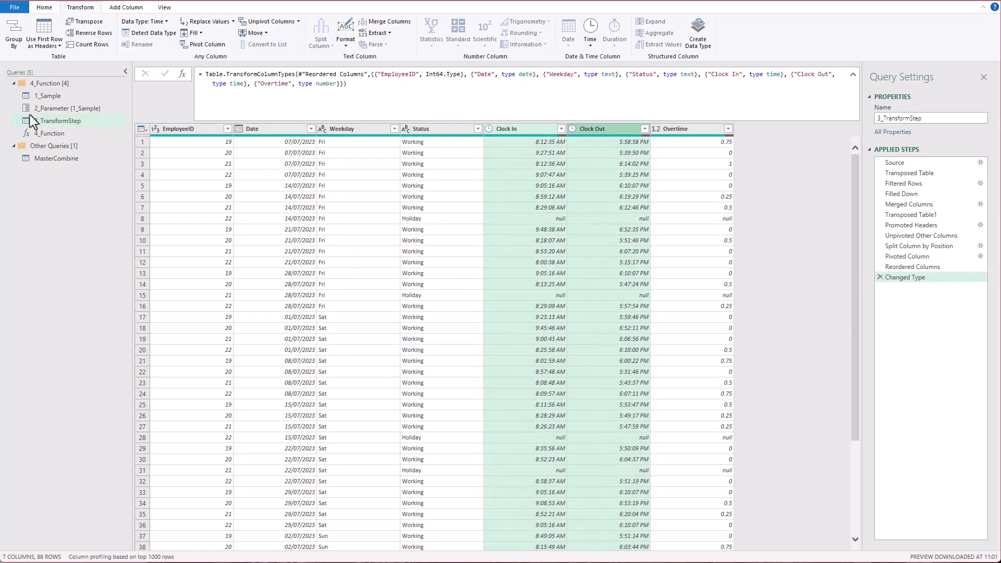
pyautogui.click(45, 133)
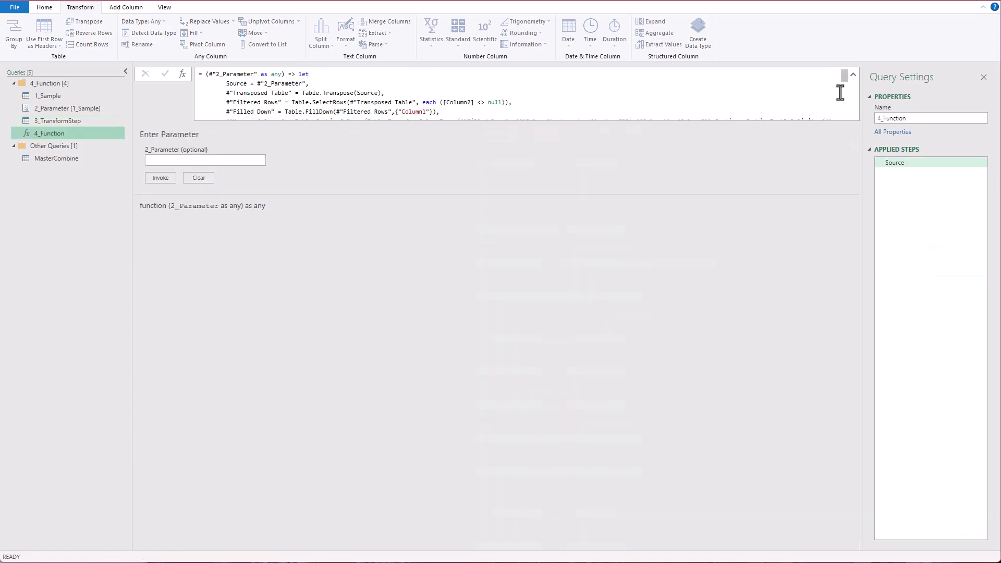
pyautogui.scroll(-3, 845, 83)
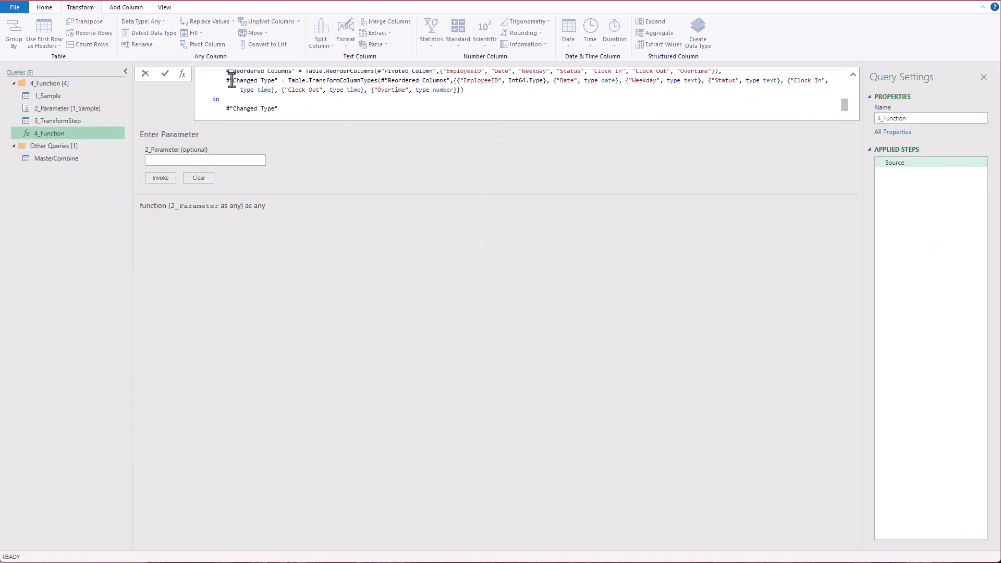
pyautogui.moveTo(226, 80); pyautogui.dragTo(284, 110)
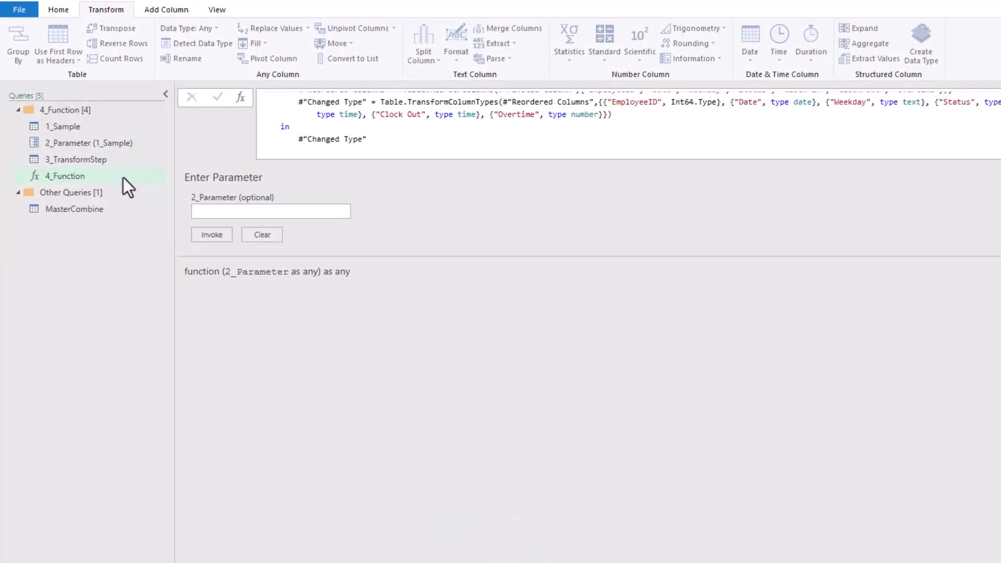
pyautogui.click(91, 173)
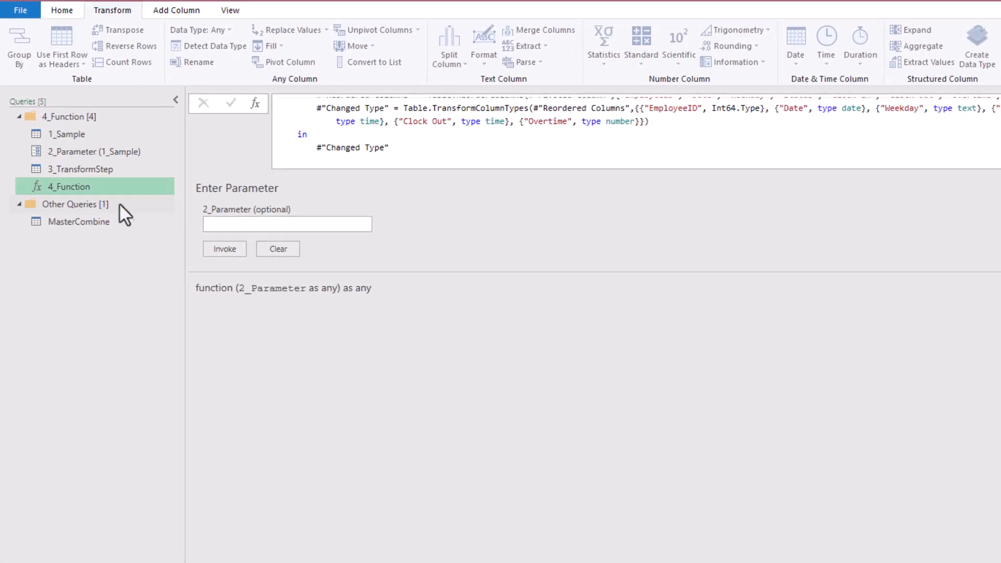
# Invoke 4_Function on each row of MasterCombine in a new column named FX, passing the Data column as 2_Parameter.
pyautogui.click(126, 219)
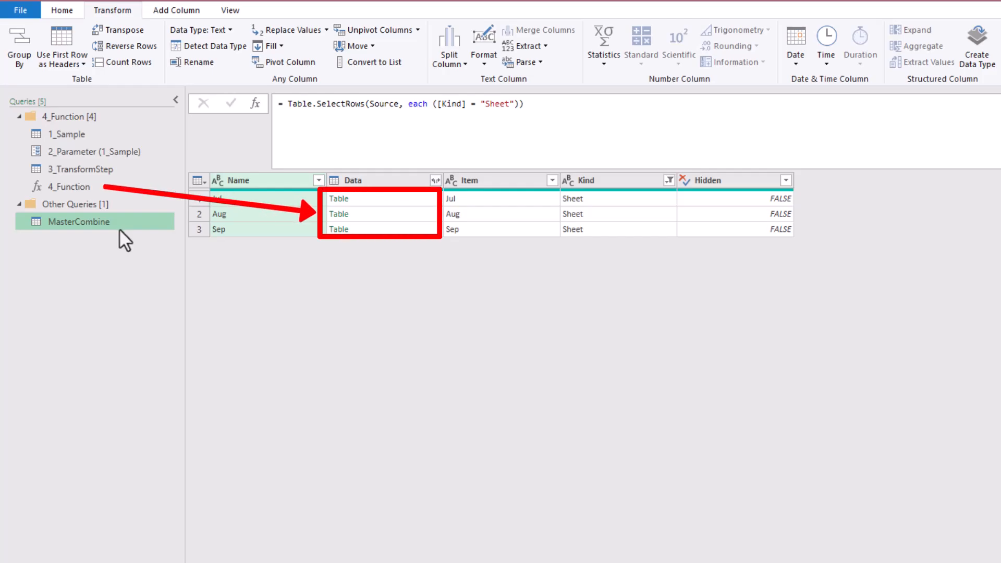
pyautogui.click(389, 198)
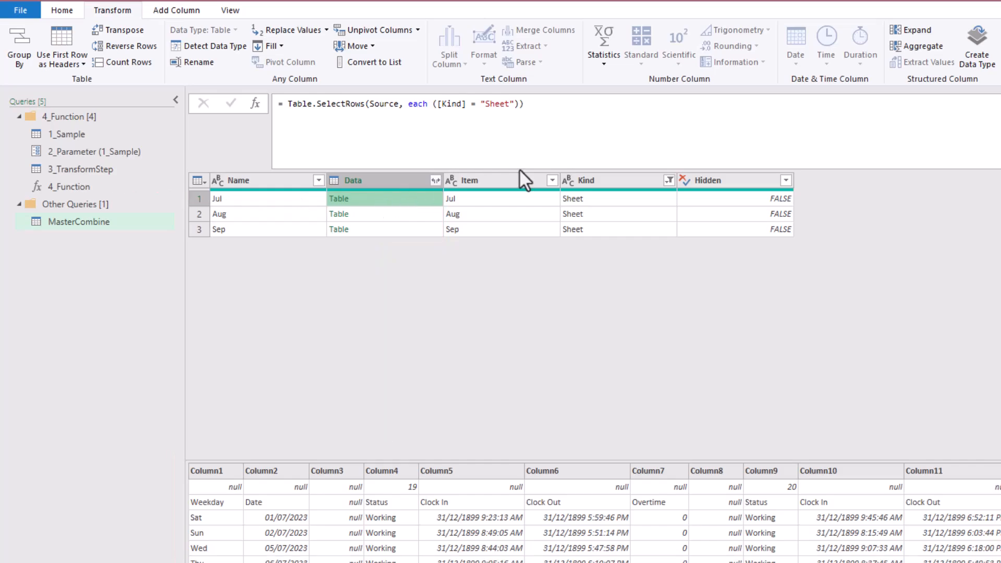
pyautogui.click(996, 103)
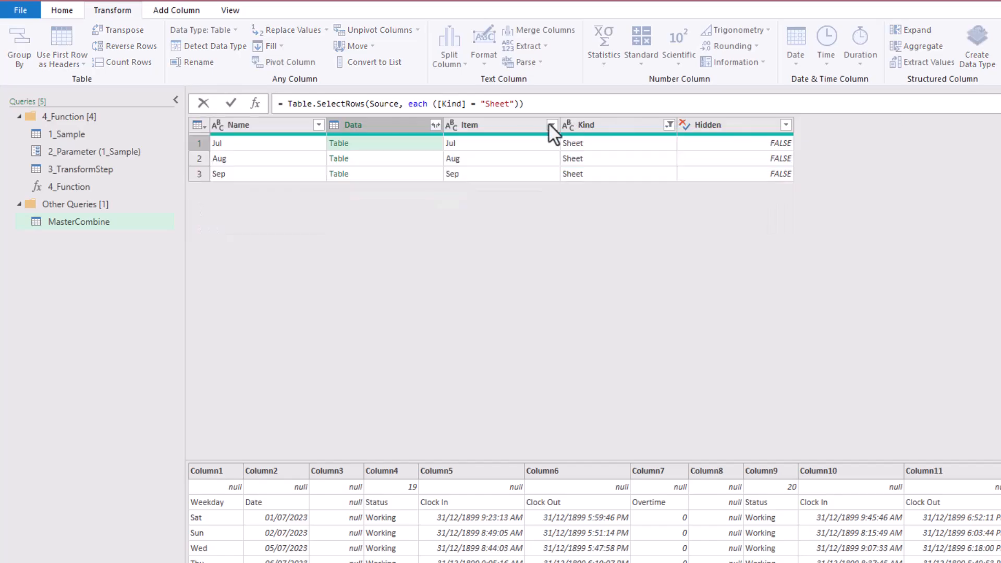
pyautogui.click(394, 130)
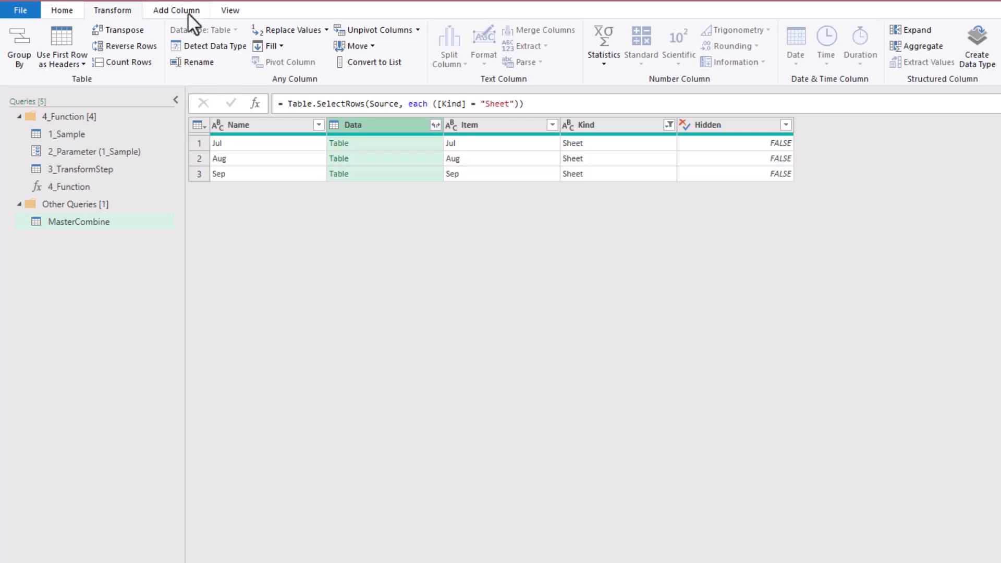
pyautogui.click(192, 22)
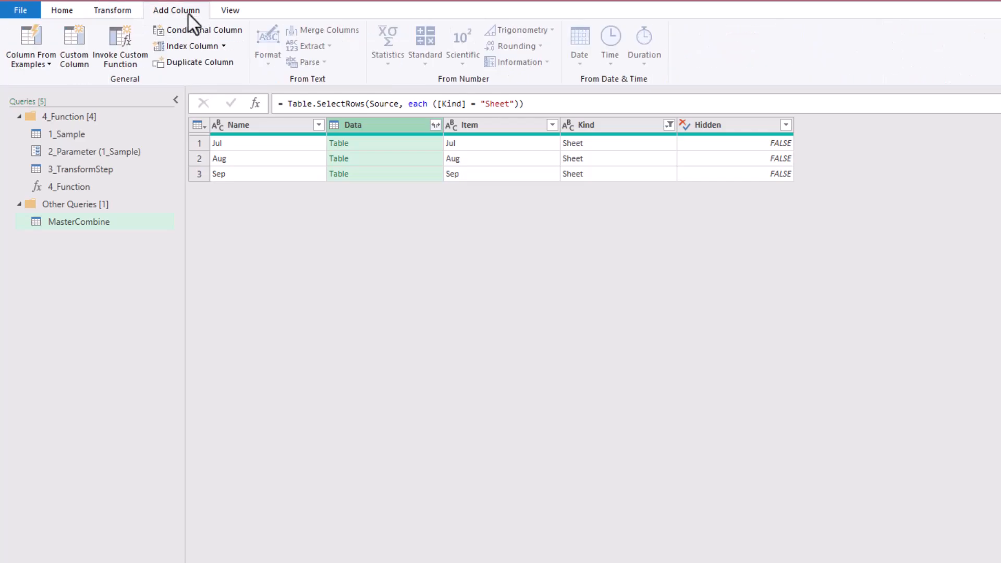
pyautogui.click(128, 61)
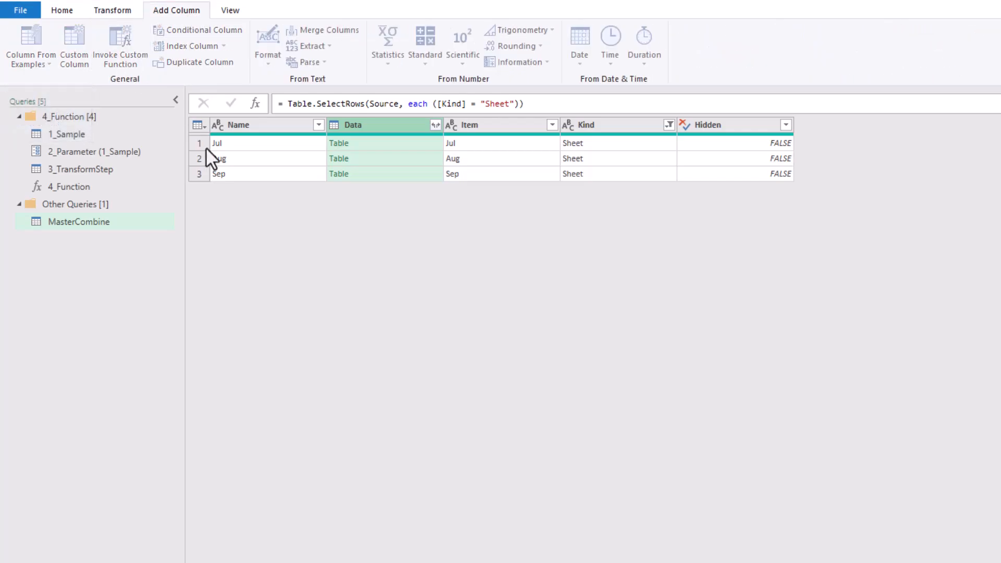
pyautogui.write('FX')
pyautogui.click(414, 308)
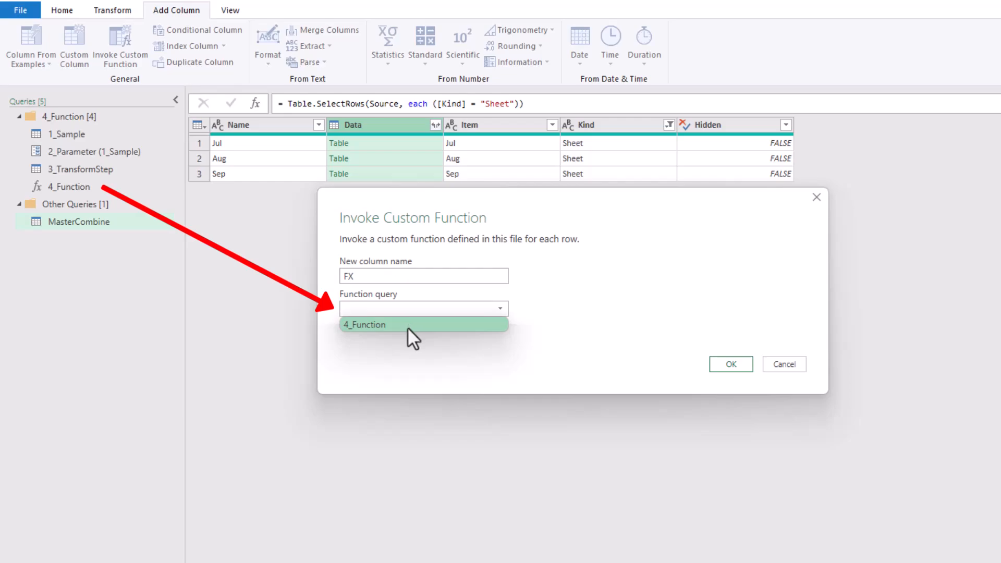
pyautogui.click(408, 325)
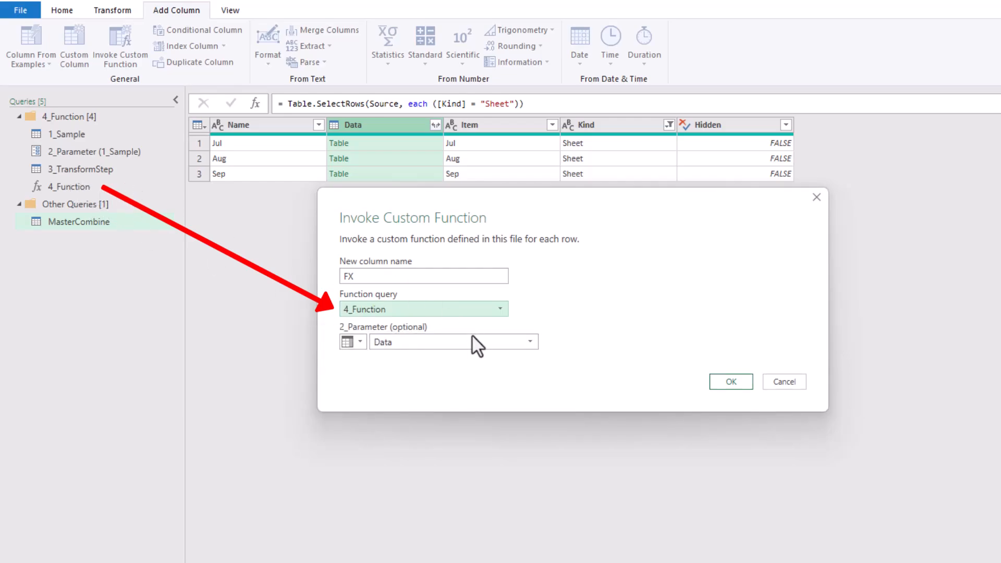
pyautogui.click(442, 344)
pyautogui.click(403, 372)
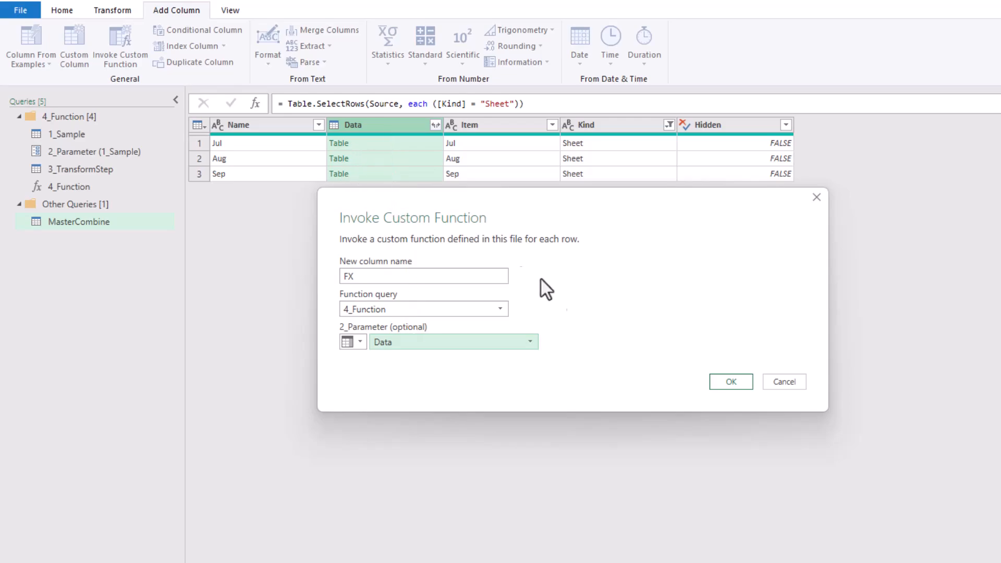
pyautogui.click(741, 387)
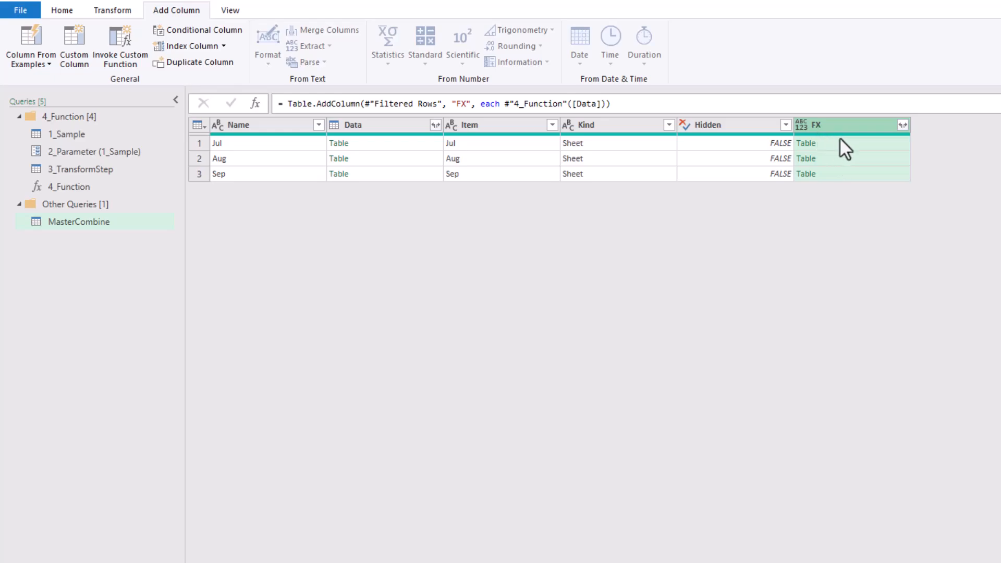
# Preview Jul's raw Data table and the FX tables for Jul, Aug and Sep.
pyautogui.click(396, 143)
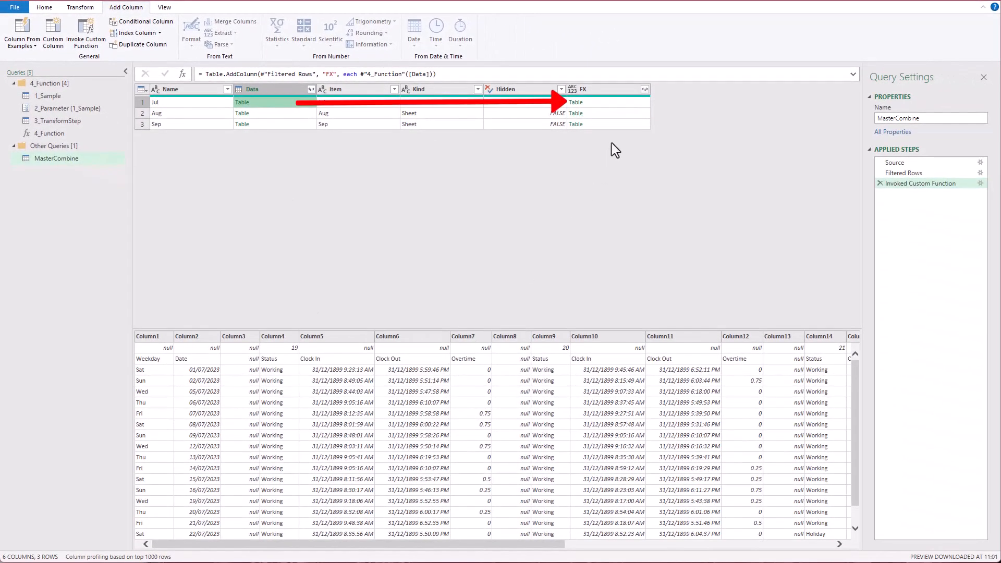
pyautogui.click(620, 102)
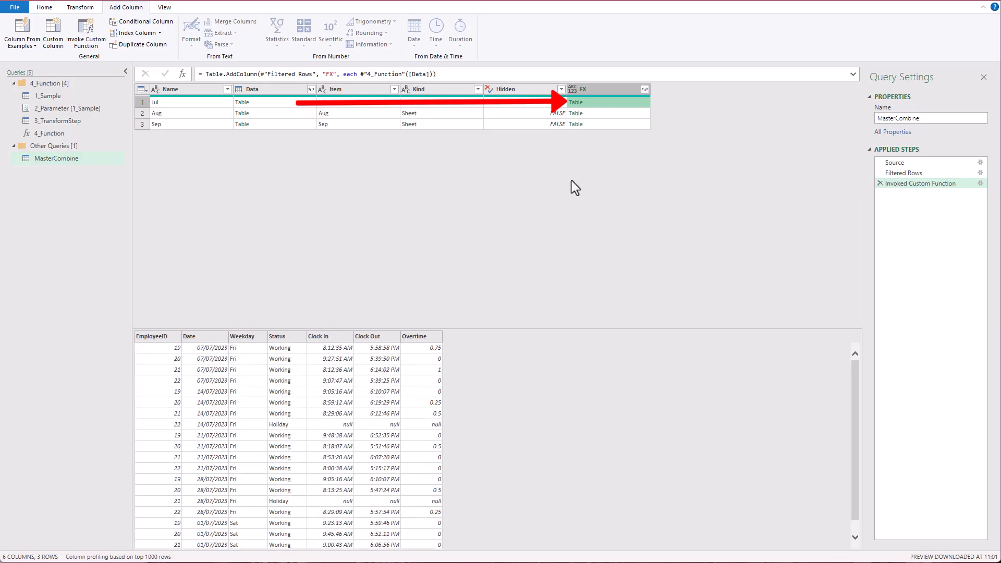
pyautogui.click(600, 114)
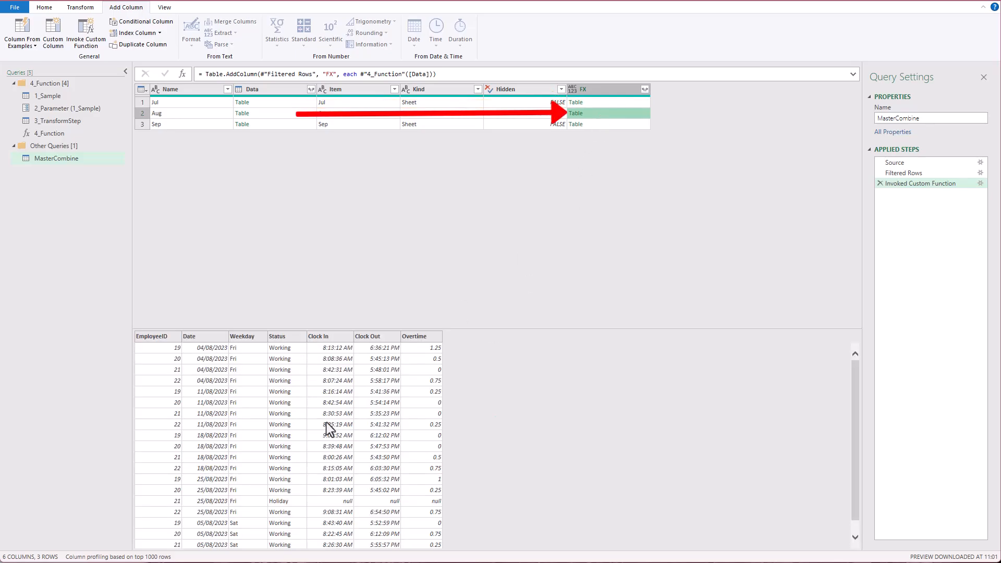
pyautogui.click(600, 125)
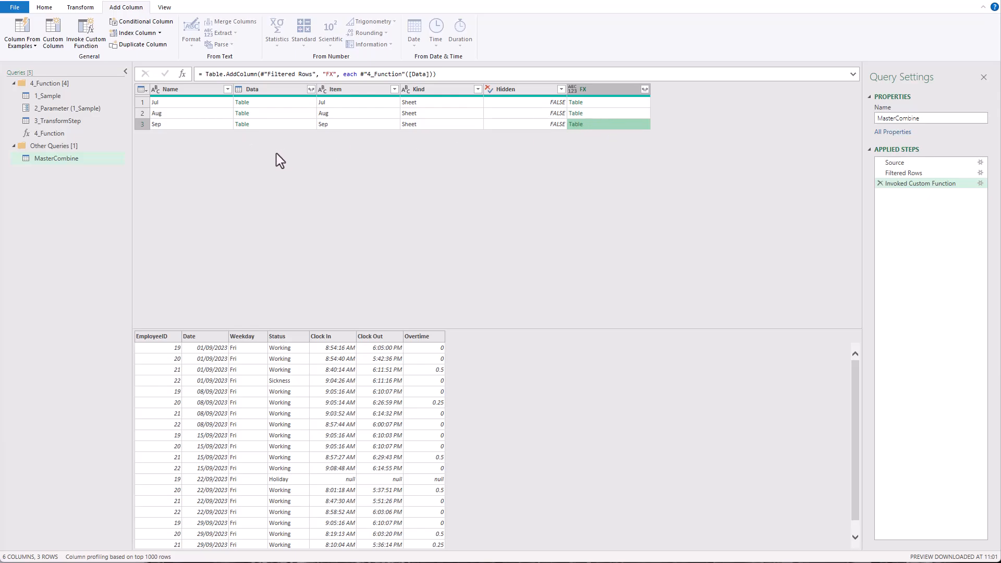
# Remove every column except FX from the MasterCombine query.
pyautogui.click(609, 91)
pyautogui.rightClick(609, 90)
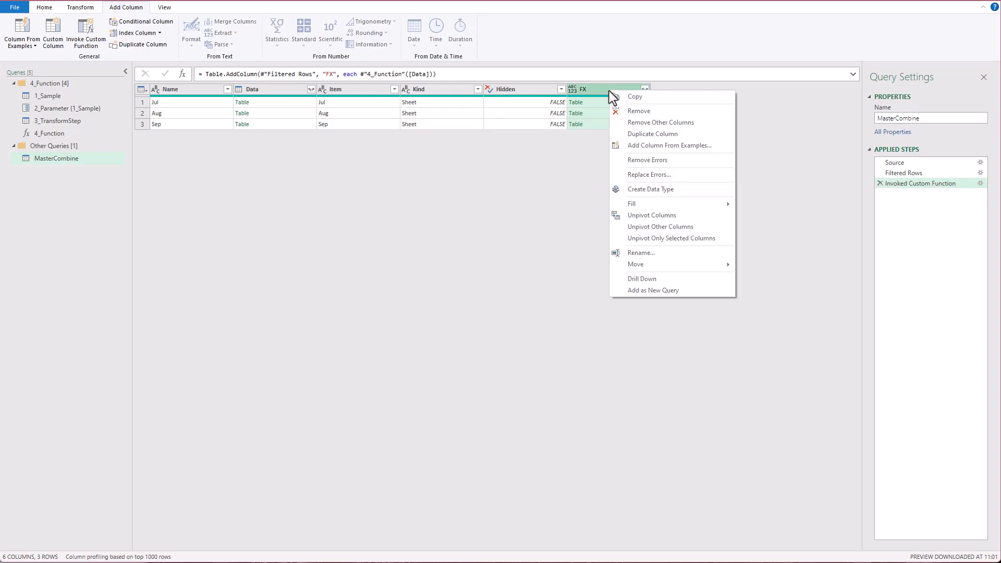
pyautogui.click(659, 123)
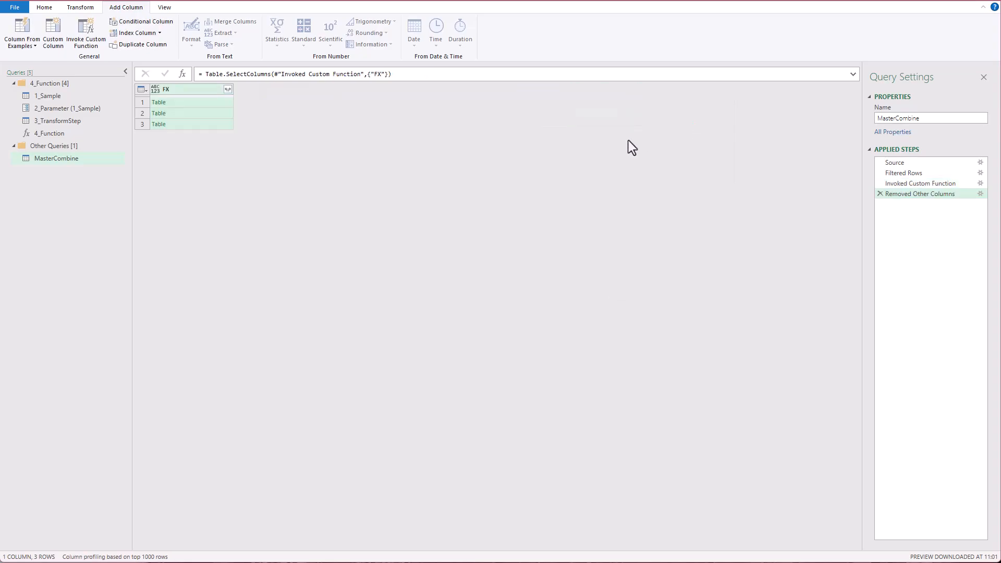
# Expand all columns of the FX tables in MasterCombine without the original column name prefix and look through the combined rows.
pyautogui.click(228, 89)
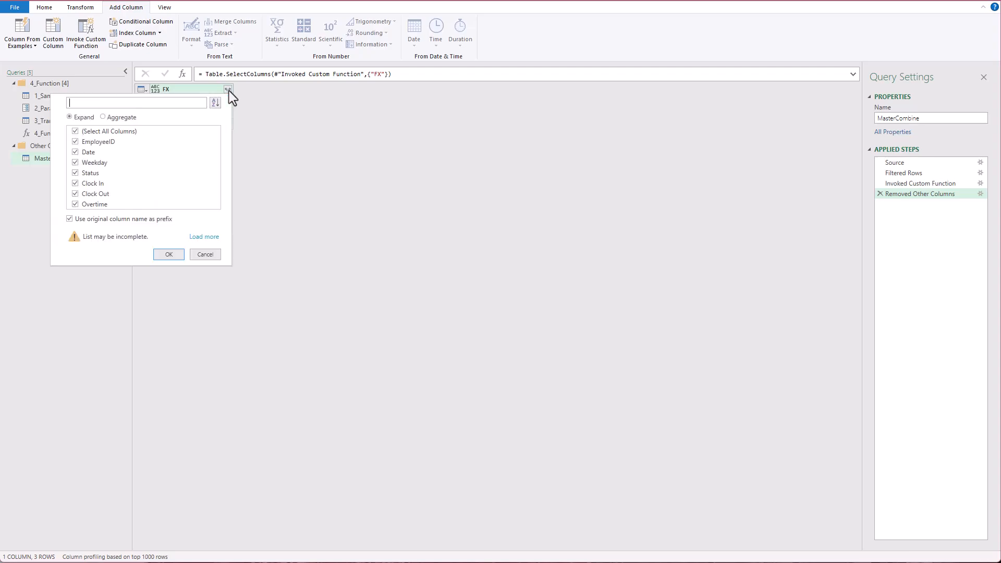
pyautogui.click(83, 221)
pyautogui.click(169, 254)
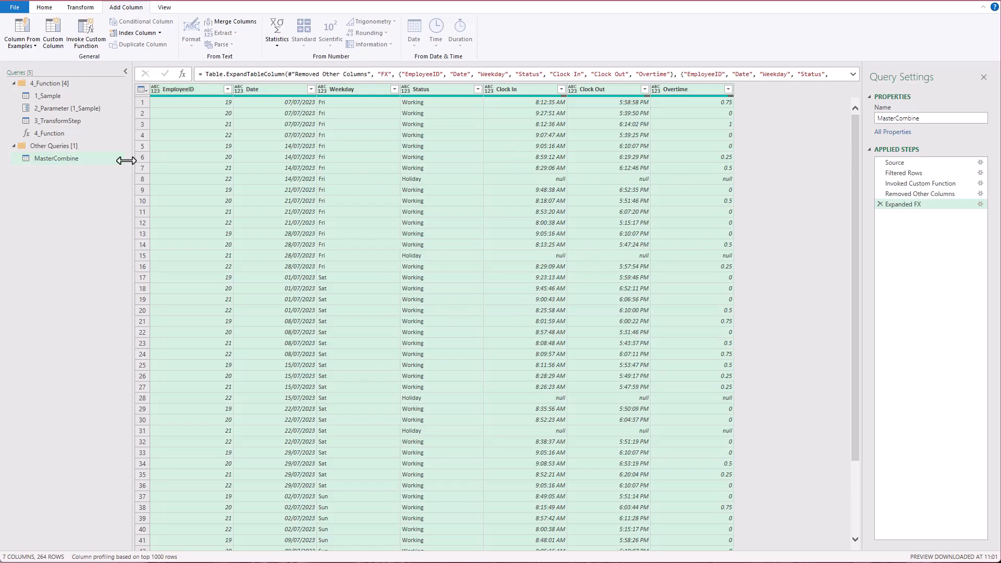
pyautogui.scroll(-20, 221, 216)
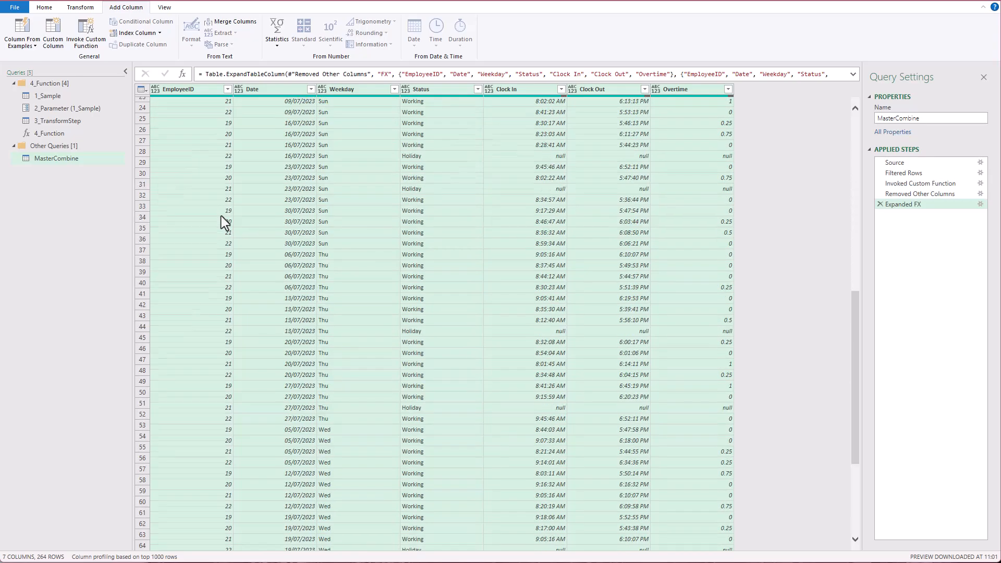
pyautogui.scroll(-17, 295, 165)
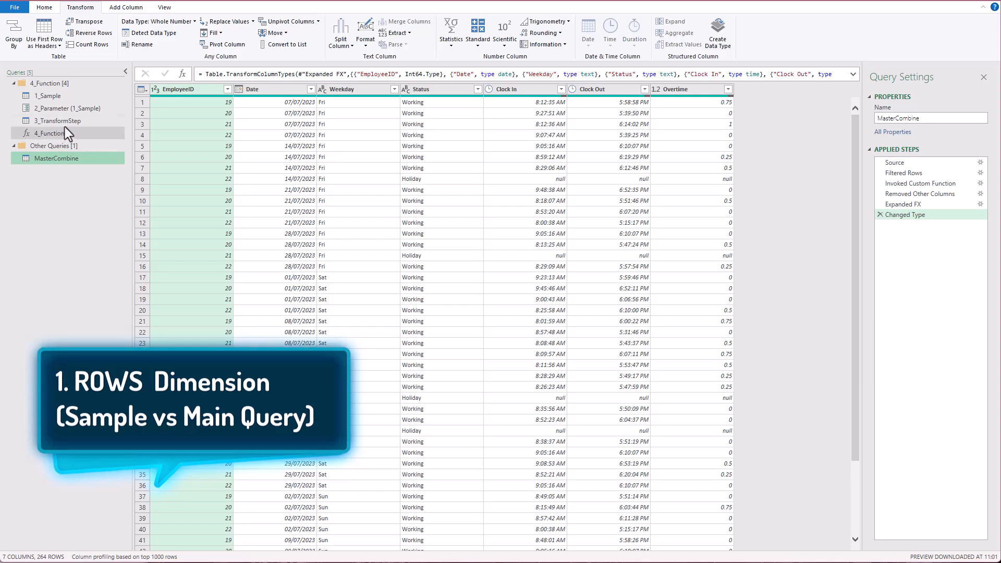
# Filter the Status column of 3_TransformStep to Holiday only and check the rows of MasterCombine against it.
pyautogui.click(87, 123)
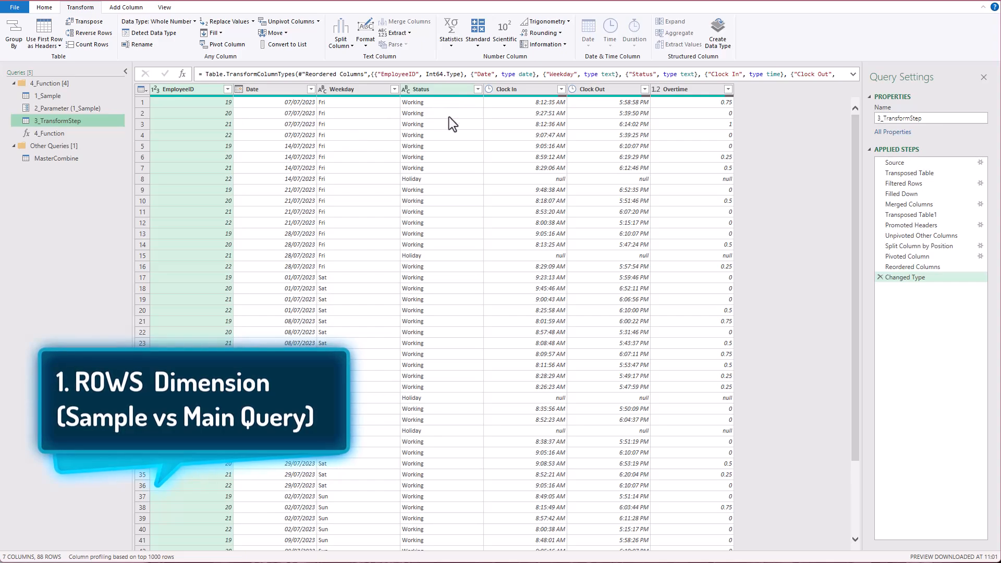
pyautogui.moveTo(449, 96)
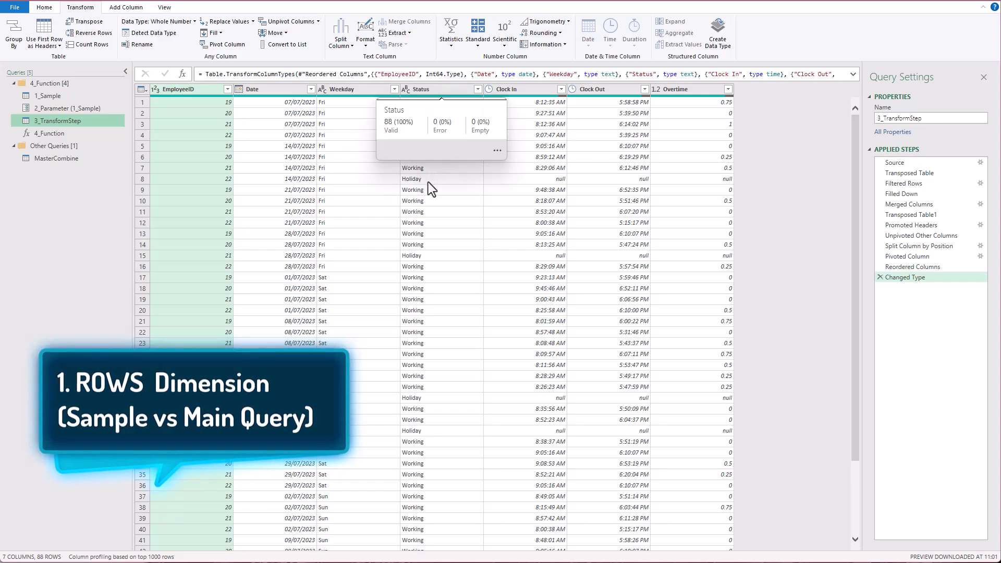
pyautogui.click(454, 90)
pyautogui.click(479, 90)
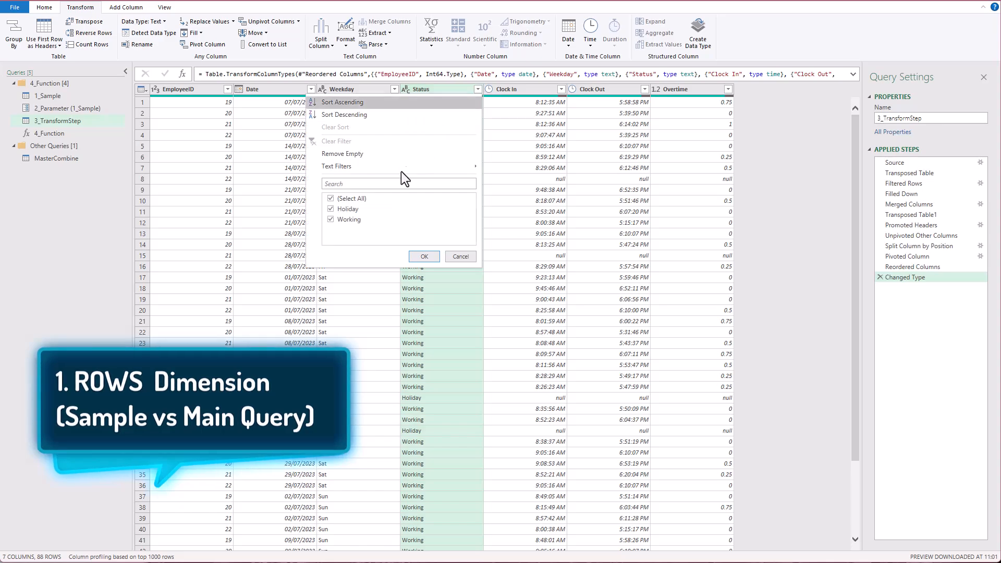
pyautogui.click(331, 219)
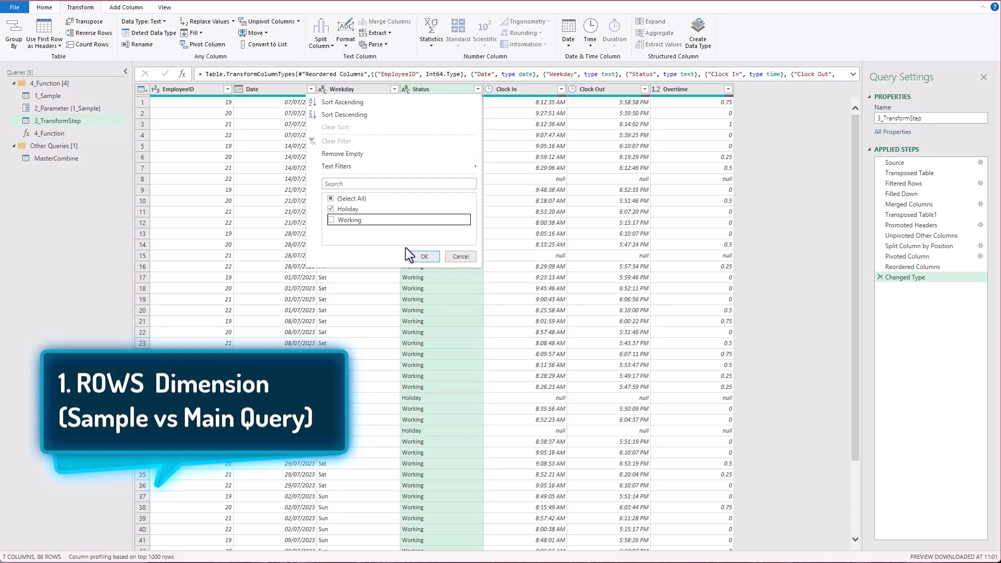
pyautogui.click(424, 256)
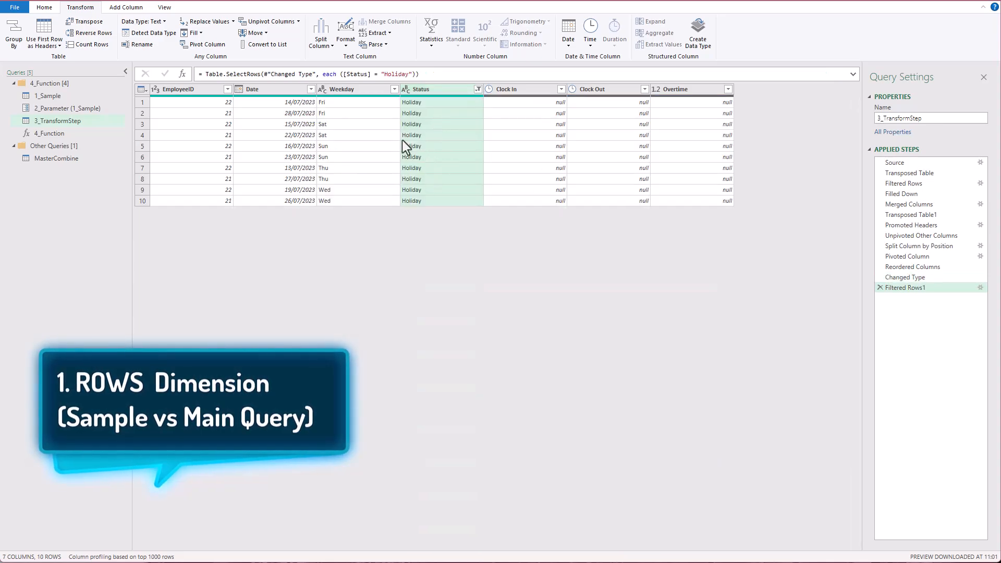
pyautogui.click(83, 160)
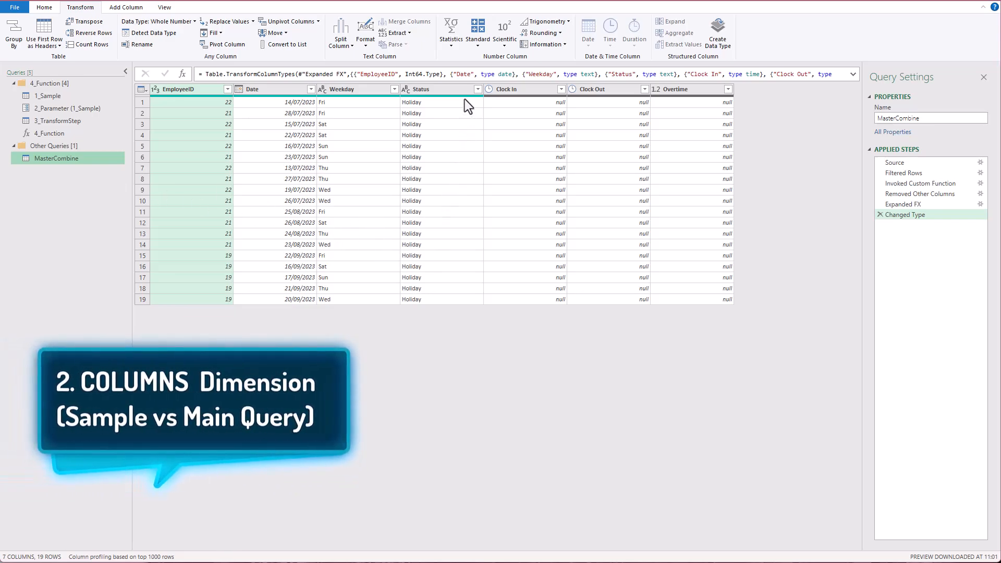
# Add a Name of Month column from the Date column in 3_TransformStep and check the columns of MasterCombine against it.
pyautogui.click(79, 124)
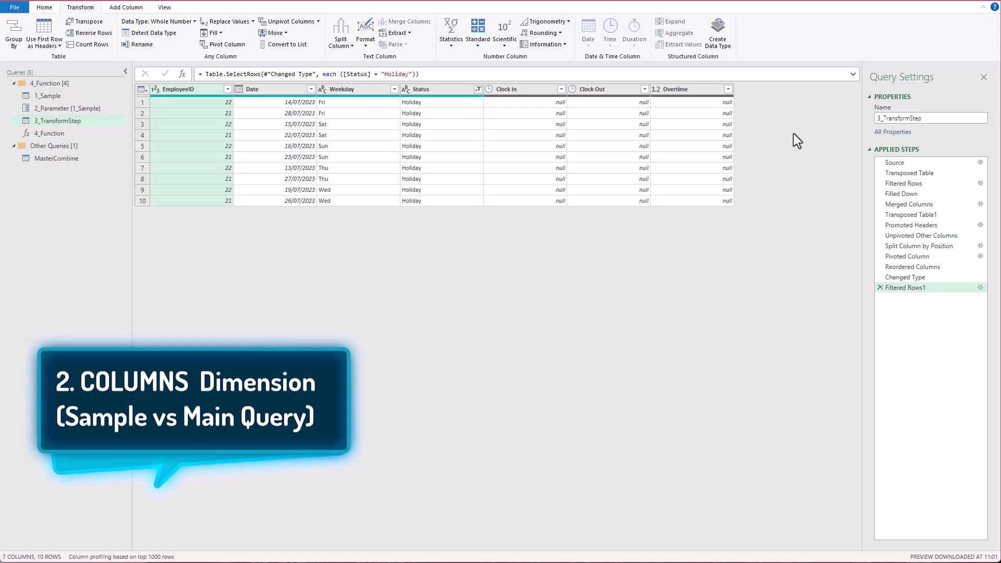
pyautogui.click(287, 91)
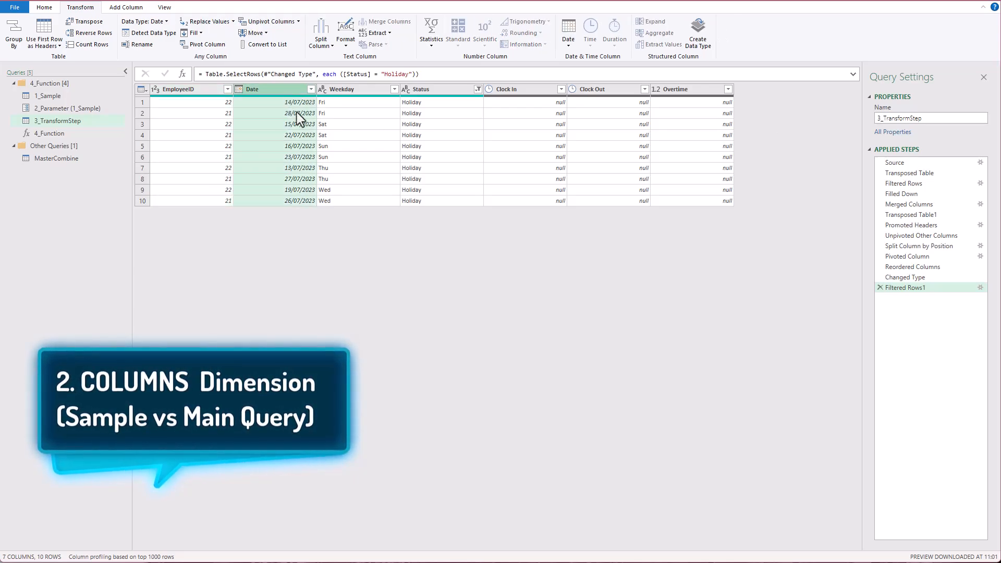
pyautogui.scroll(-1, 424, 53)
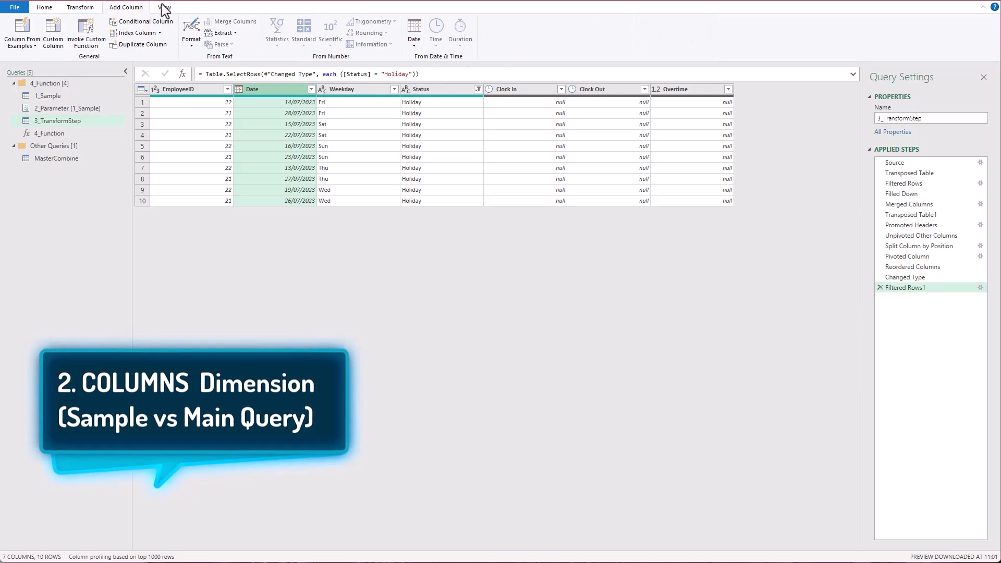
pyautogui.click(412, 45)
pyautogui.moveTo(382, 105)
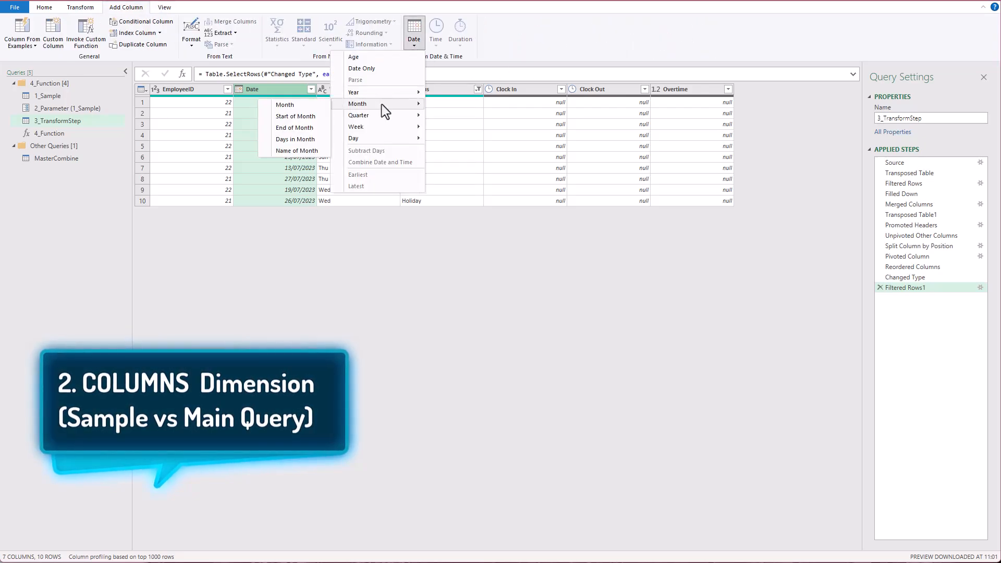
pyautogui.click(299, 152)
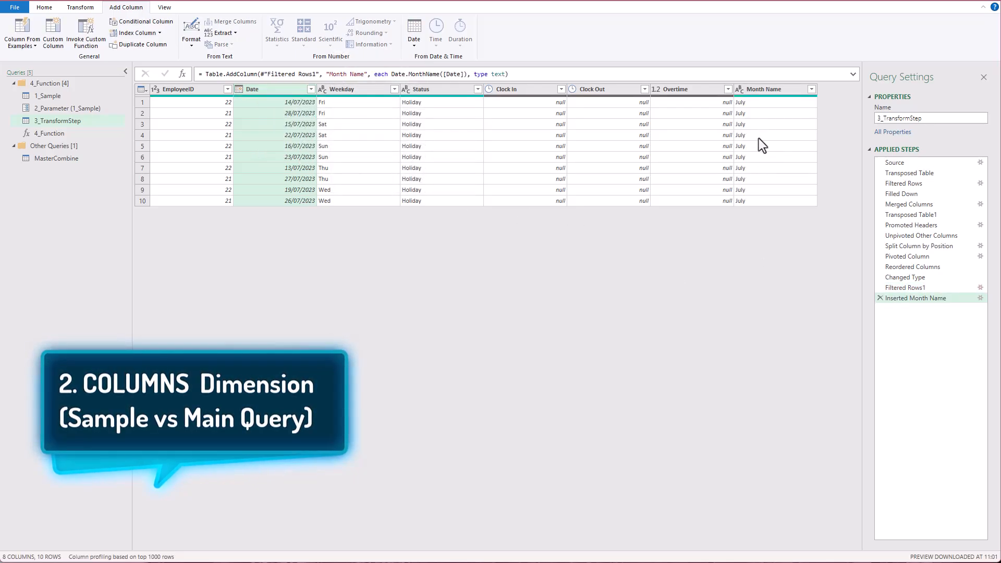
pyautogui.click(80, 161)
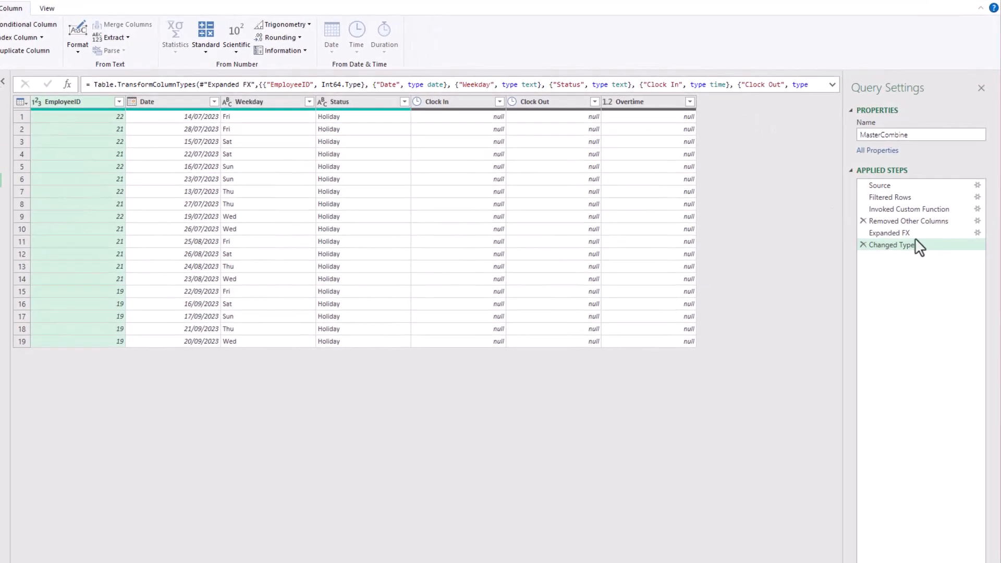
# Delete both hard-coded column name lists from the Expanded FX formula in MasterCombine, keeping only the first two arguments.
pyautogui.click(914, 235)
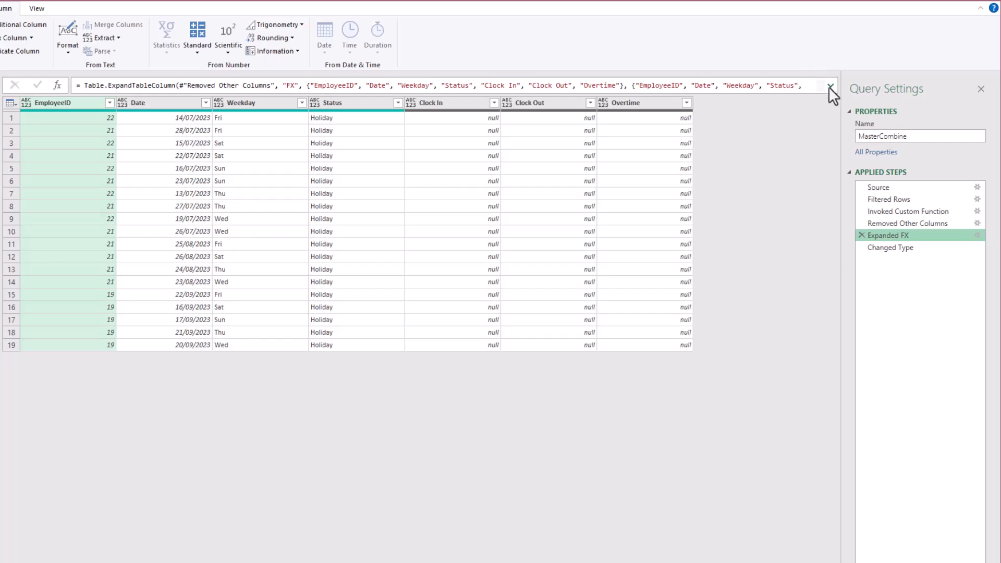
pyautogui.click(829, 86)
pyautogui.moveTo(306, 85); pyautogui.dragTo(234, 100)
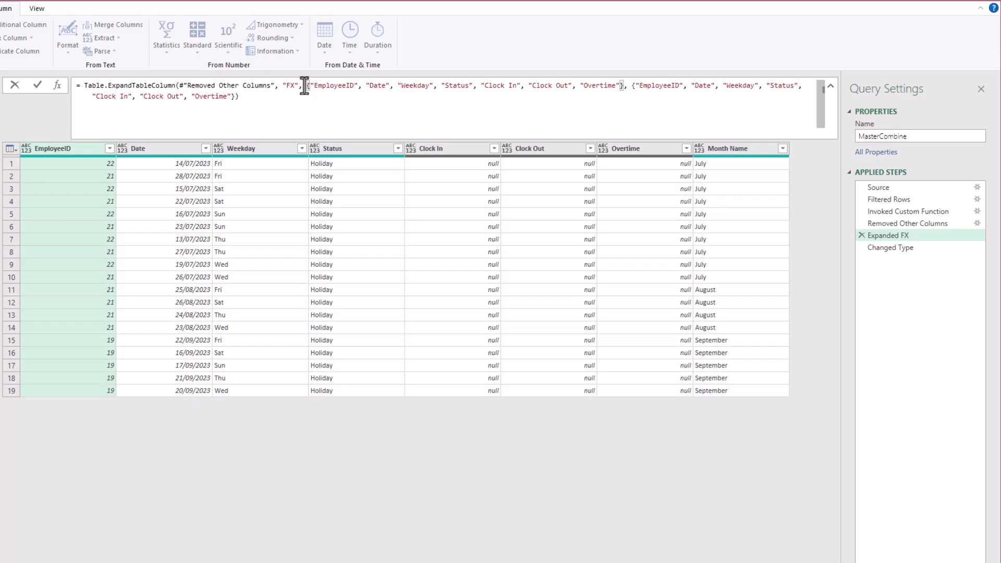
pyautogui.moveTo(307, 85); pyautogui.dragTo(279, 101)
pyautogui.hotkey('shift', 'Left')
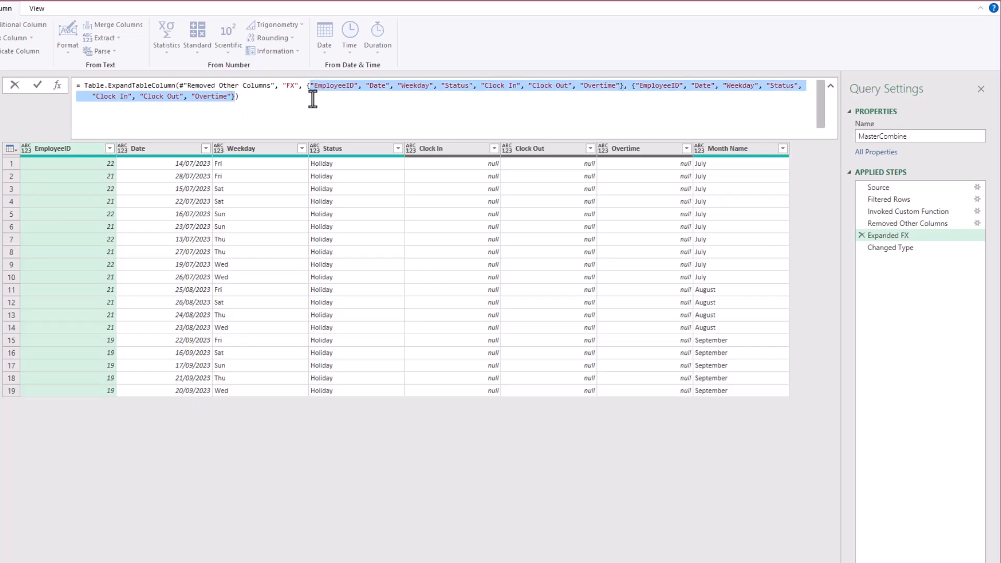
pyautogui.press('BackSpace')
pyautogui.press('BackSpace')
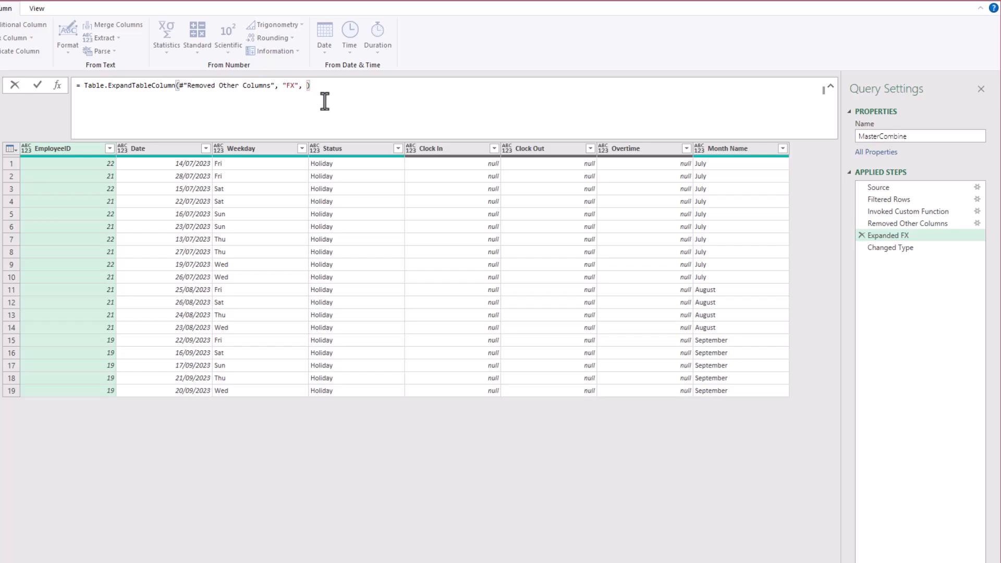
# Complete the Expanded FX formula with Table.ColumnNames(#"3_TransformStep") as the list of columns to expand.
pyautogui.write('e.c')
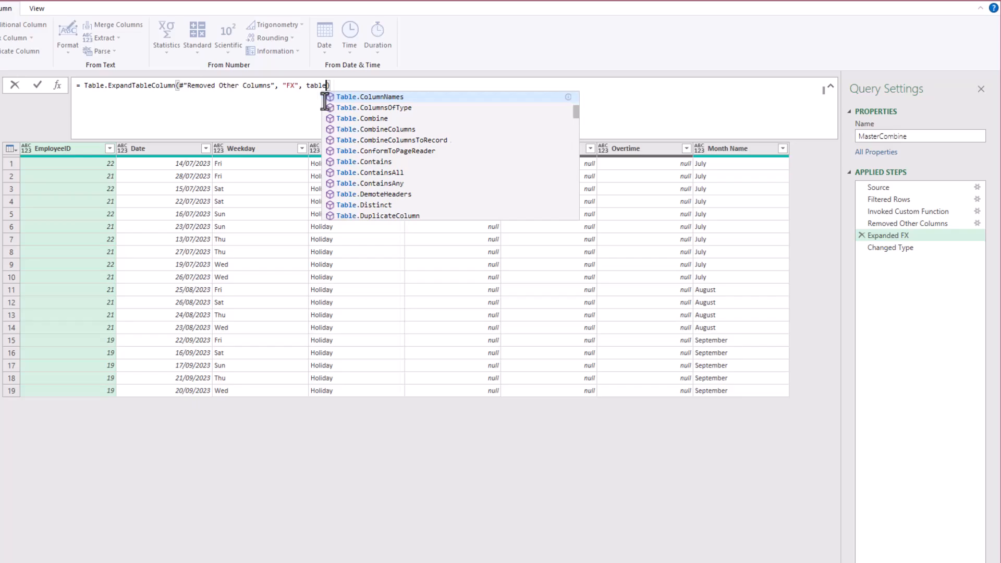
pyautogui.press('Tab')
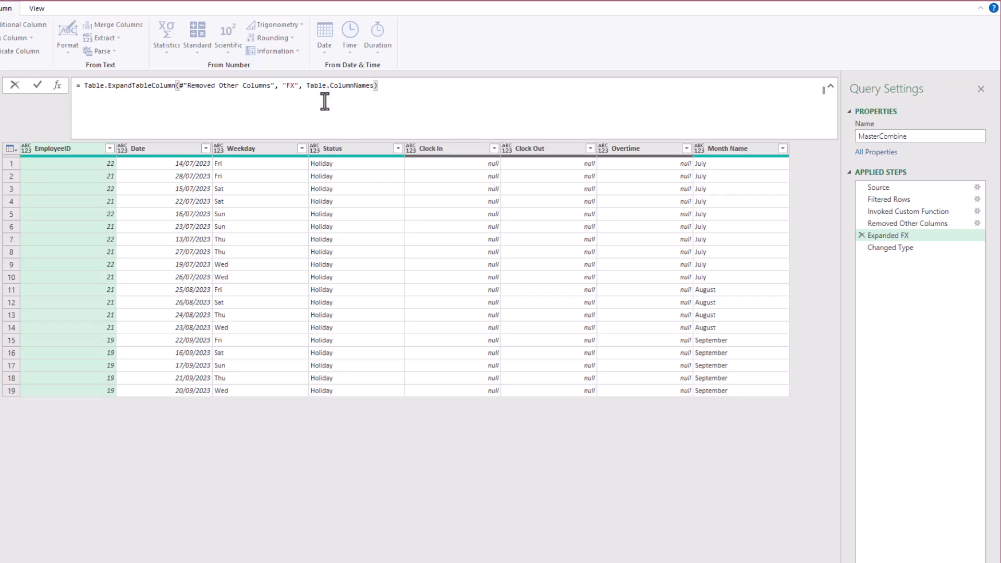
pyautogui.write('() )')
pyautogui.press('Left')
pyautogui.press('Left')
pyautogui.press('Left')
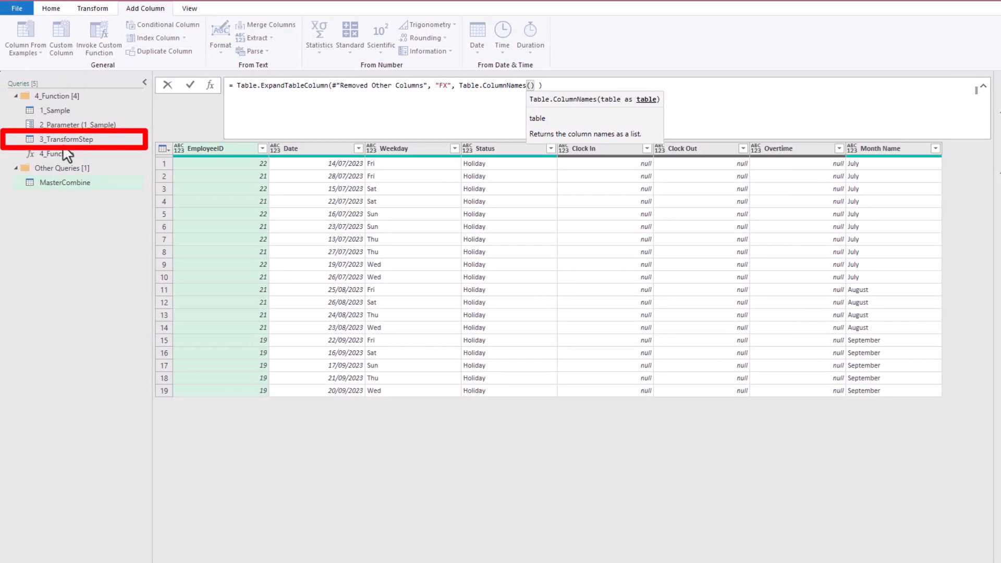
pyautogui.write('3_tran')
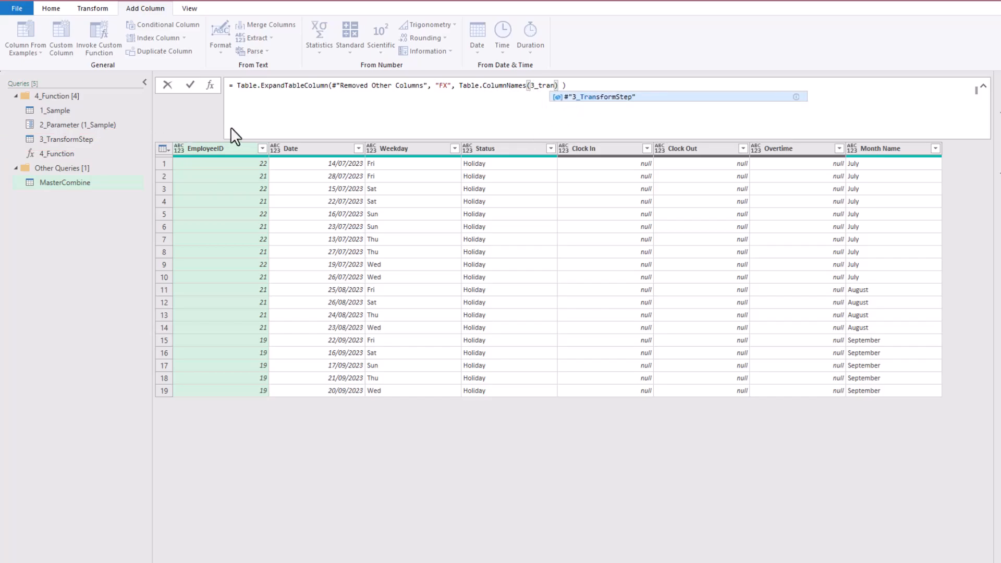
pyautogui.press('Tab')
pyautogui.press('Return')
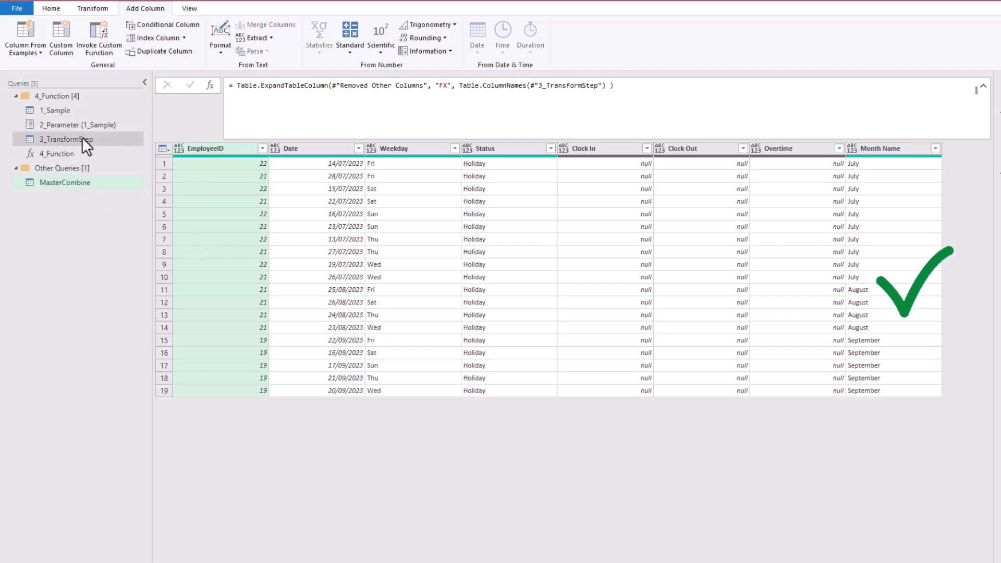
# Delete the Inserted Month Name and Filtered Rows1 steps from 3_TransformStep.
pyautogui.click(96, 139)
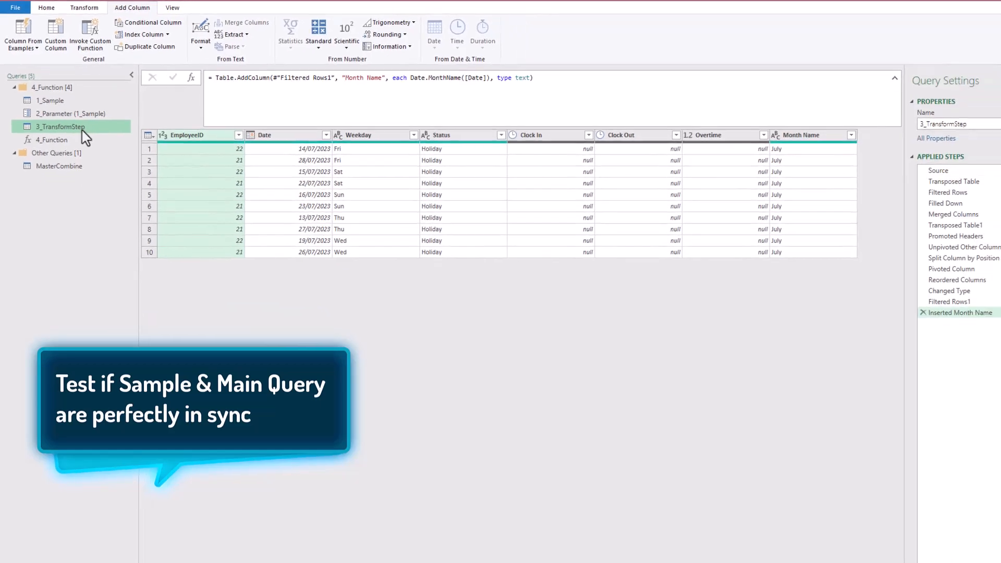
pyautogui.click(923, 313)
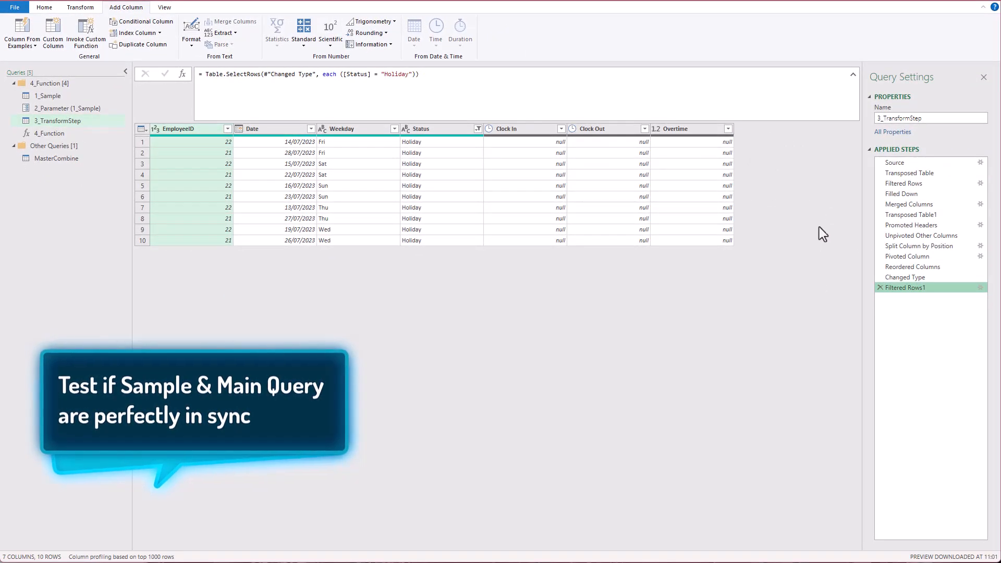
pyautogui.click(880, 287)
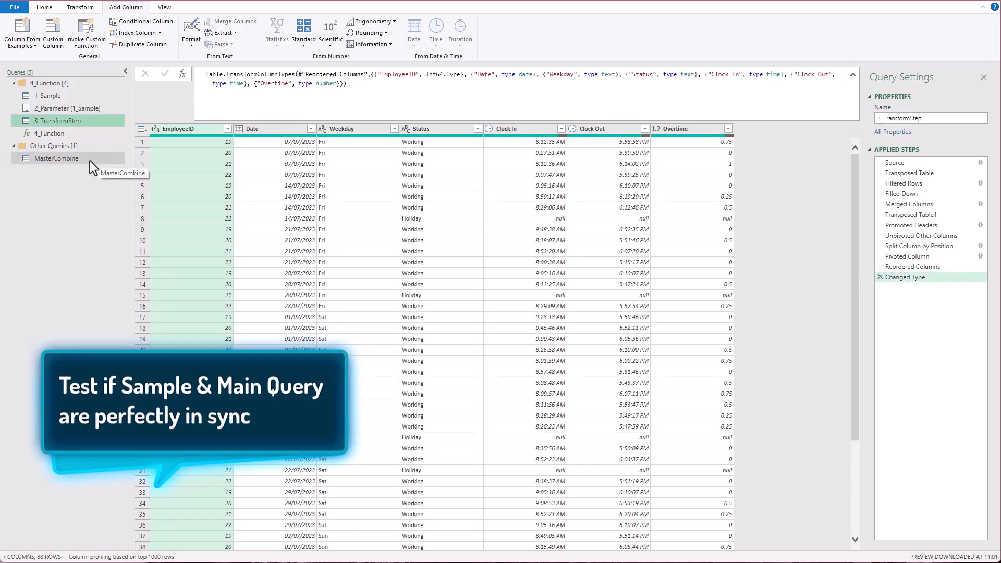
# Collapse the expanded formula display and sort MasterCombine by EmployeeID in ascending order.
pyautogui.click(90, 160)
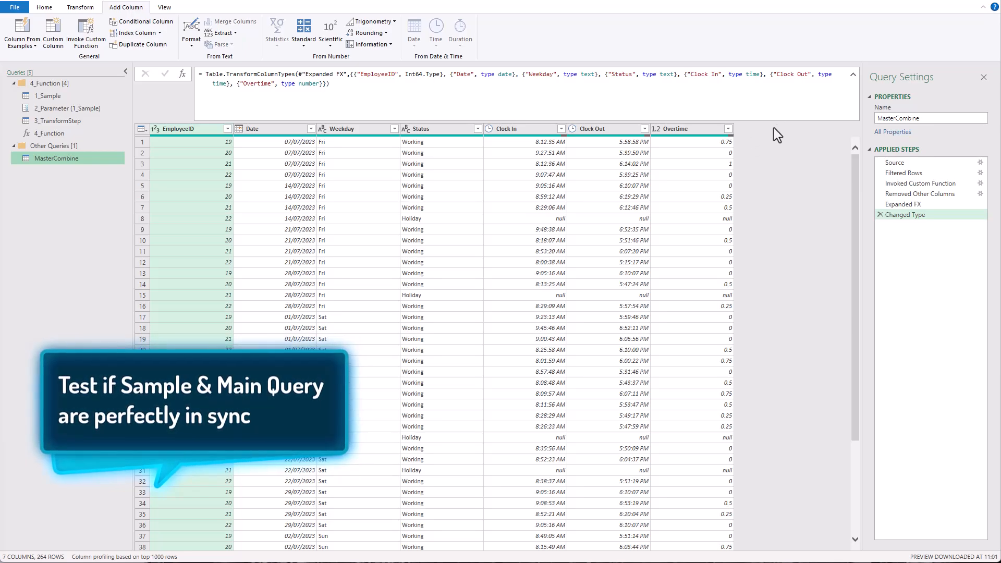
pyautogui.click(853, 74)
pyautogui.click(224, 91)
pyautogui.click(227, 89)
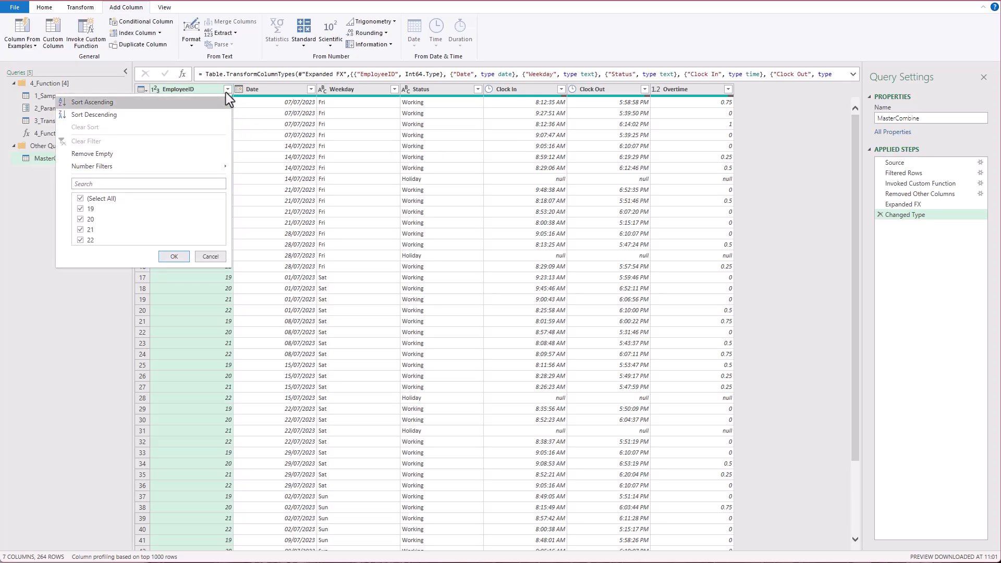
pyautogui.click(183, 104)
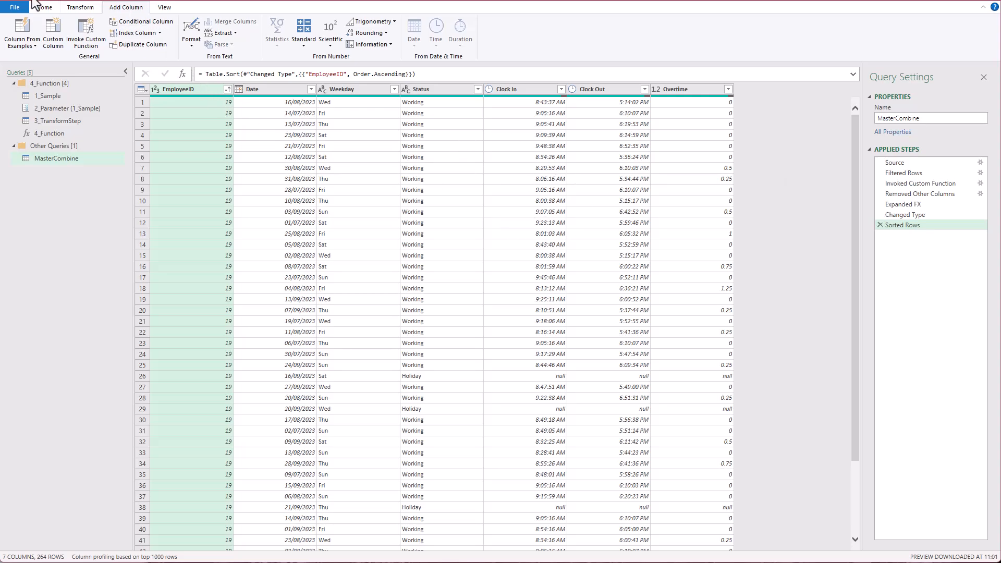
# Close the query editor and load the queries to the workbook with Only Create Connection.
pyautogui.click(45, 8)
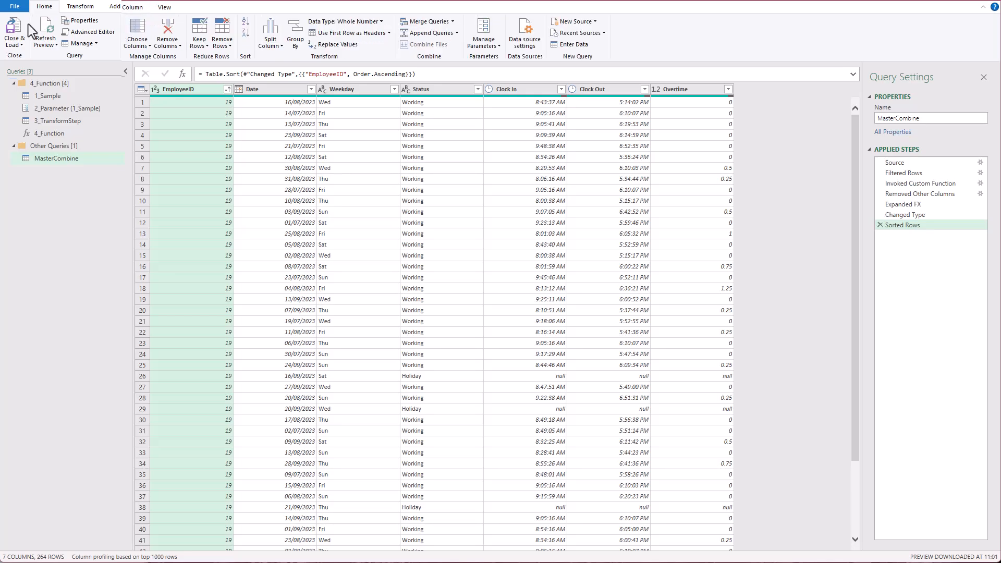
pyautogui.click(16, 42)
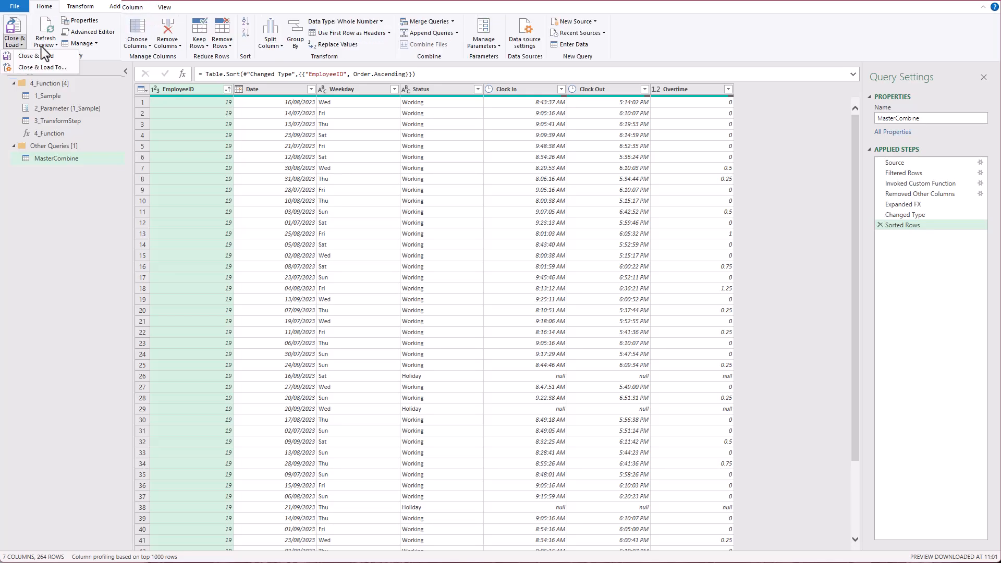
pyautogui.click(72, 67)
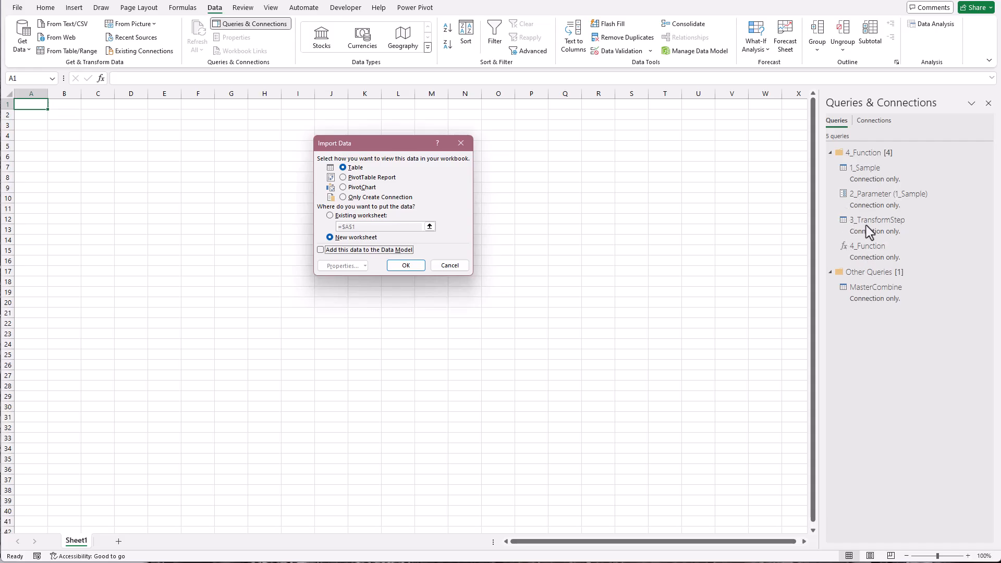
pyautogui.click(352, 199)
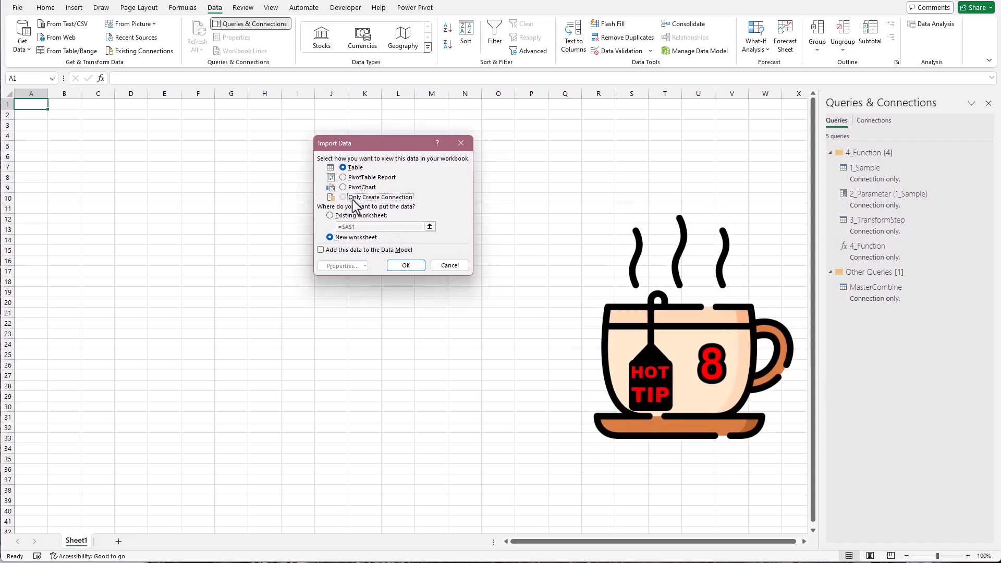
pyautogui.click(416, 267)
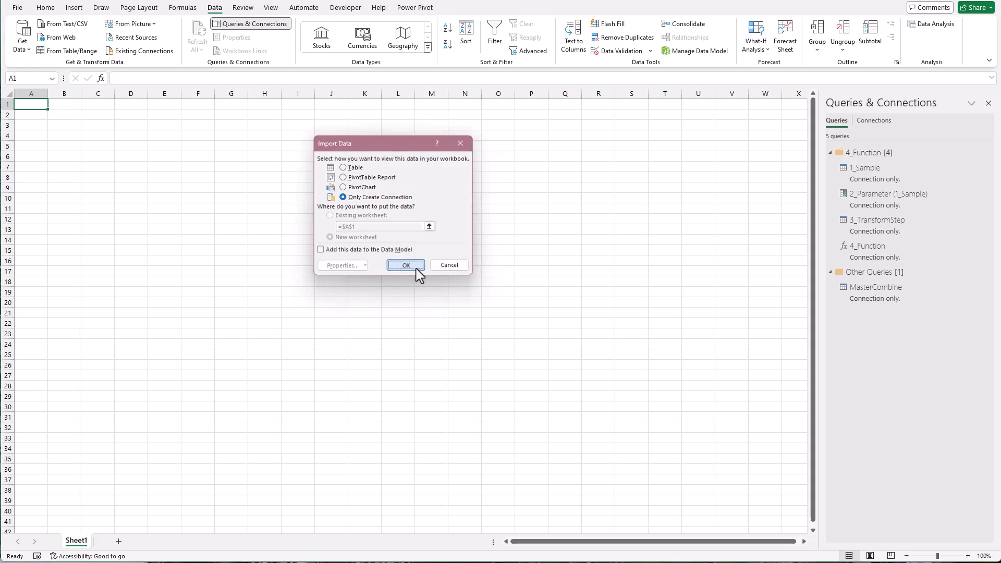
# Load the MasterCombine query as a table in the existing worksheet at cell A1 and go to the table's last row.
pyautogui.rightClick(880, 298)
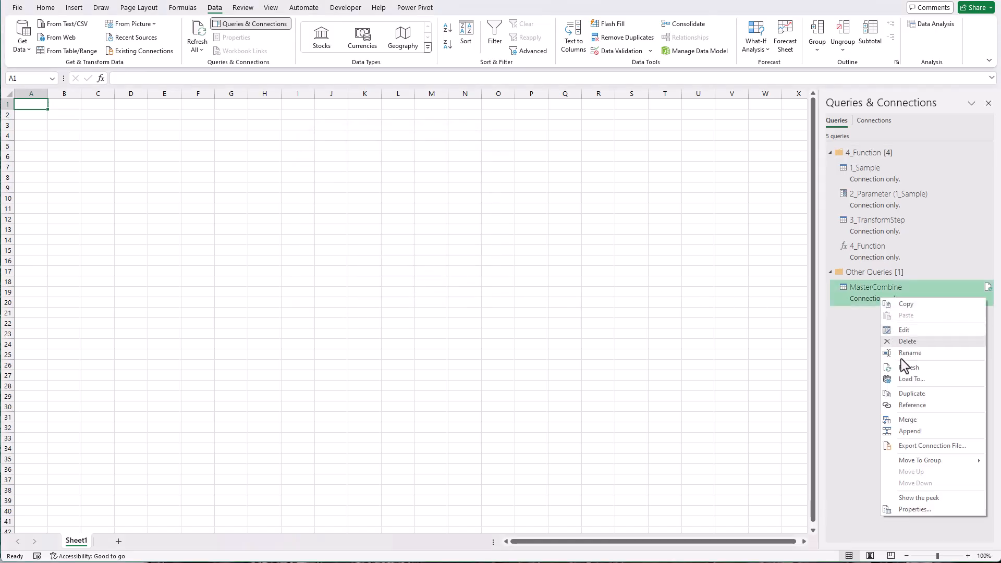
pyautogui.click(924, 381)
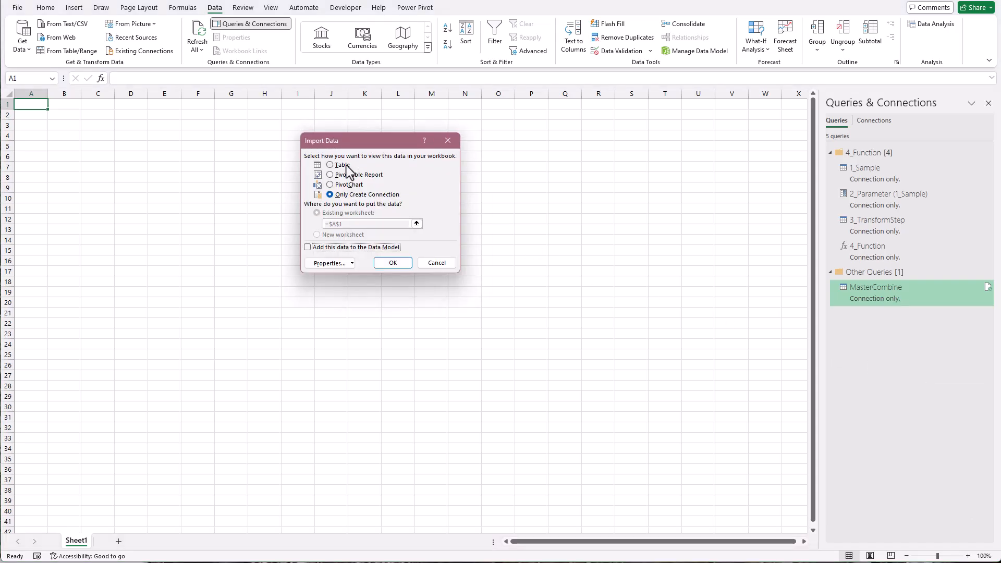
pyautogui.click(342, 165)
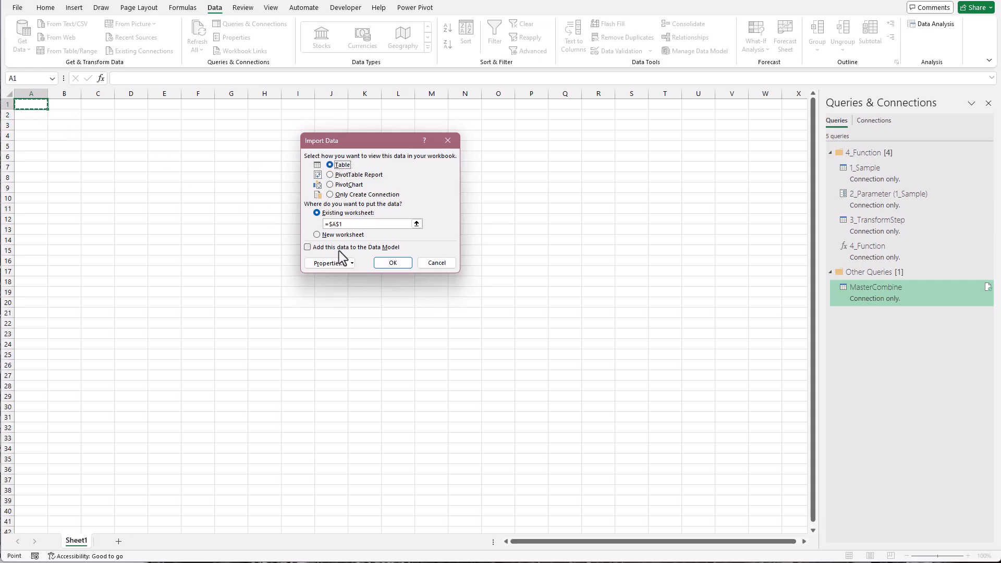
pyautogui.click(393, 263)
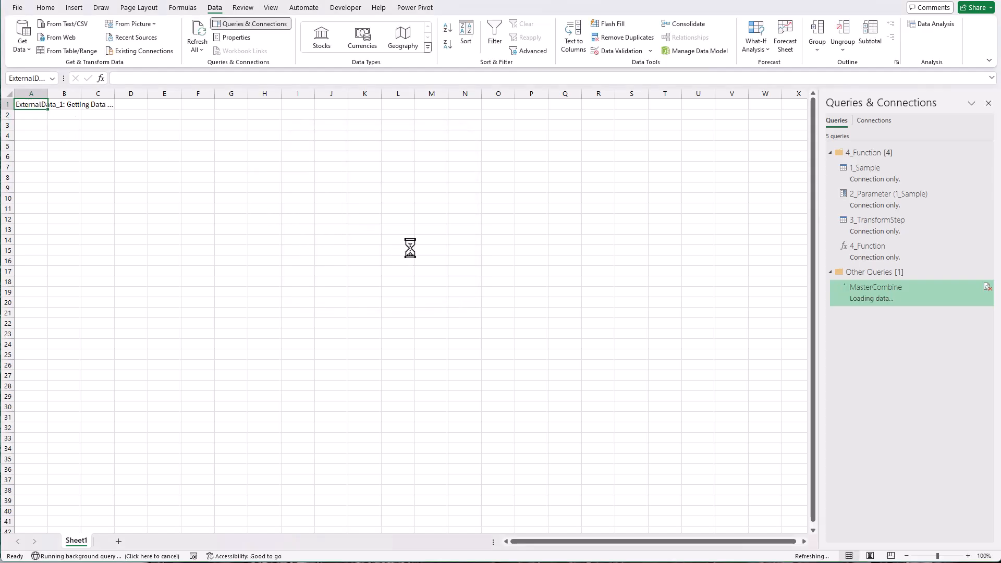
pyautogui.click(60, 133)
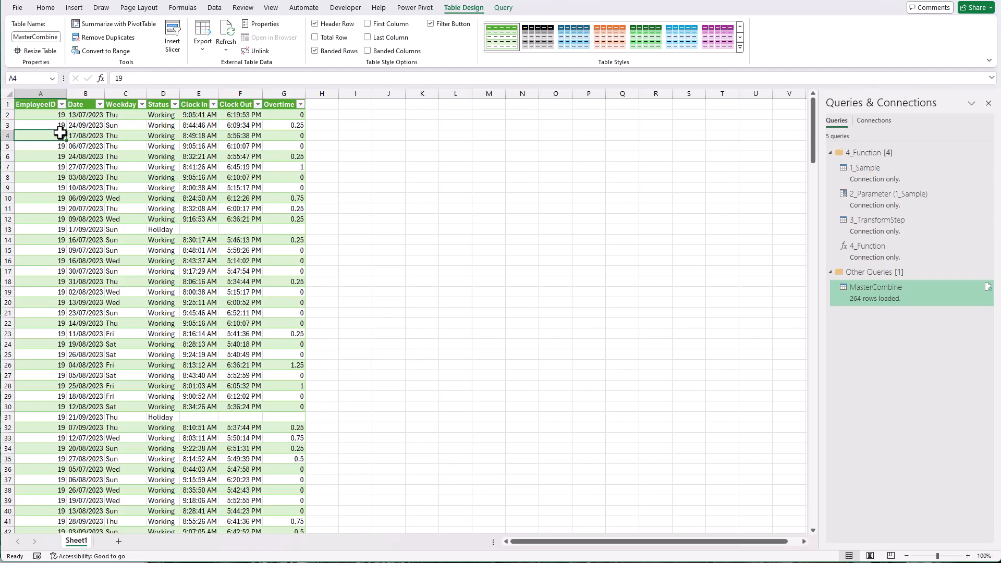
pyautogui.hotkey('ctrl', 'Down')
pyautogui.press('Down')
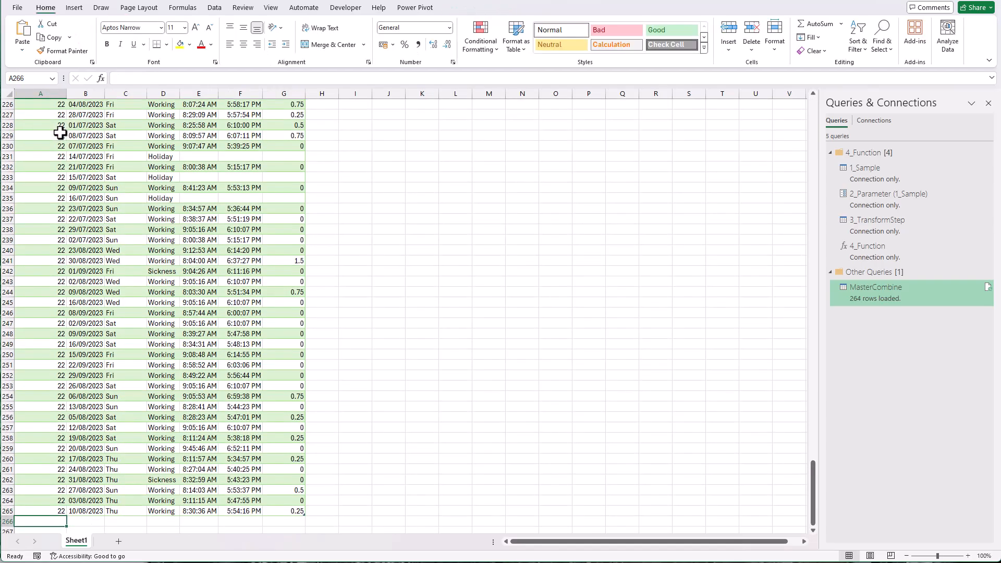
pyautogui.press('Up')
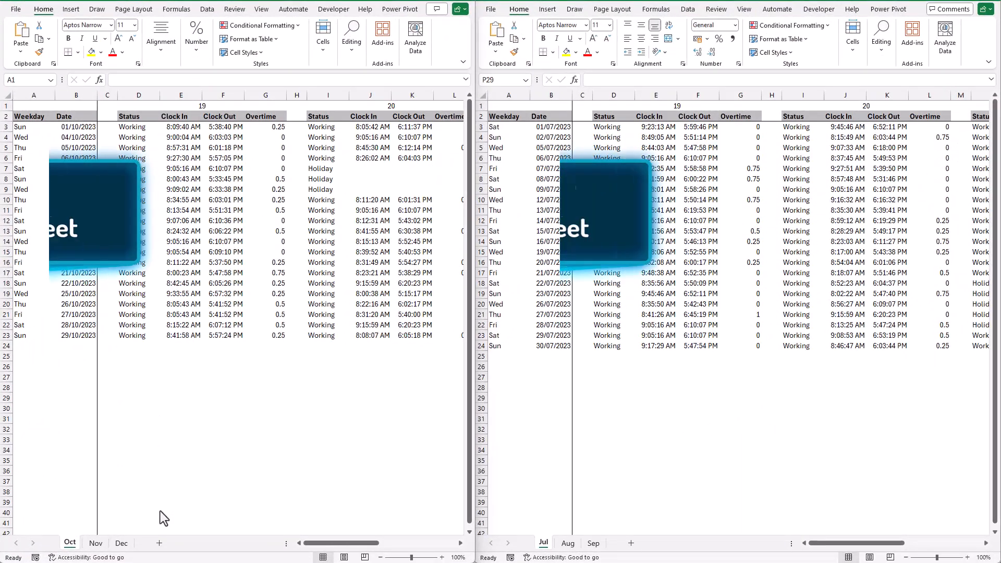
# Move the Oct, Nov and Dec sheets from the Quarter 4 timesheet workbook after Sep in the Quarter 3 workbook, and close that workbook.
pyautogui.click(95, 543)
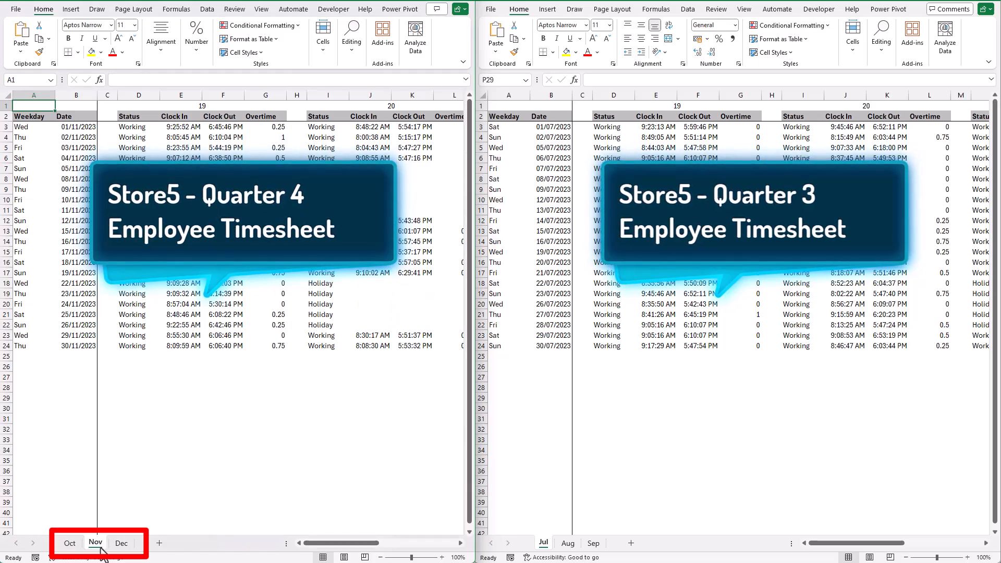
pyautogui.click(76, 546)
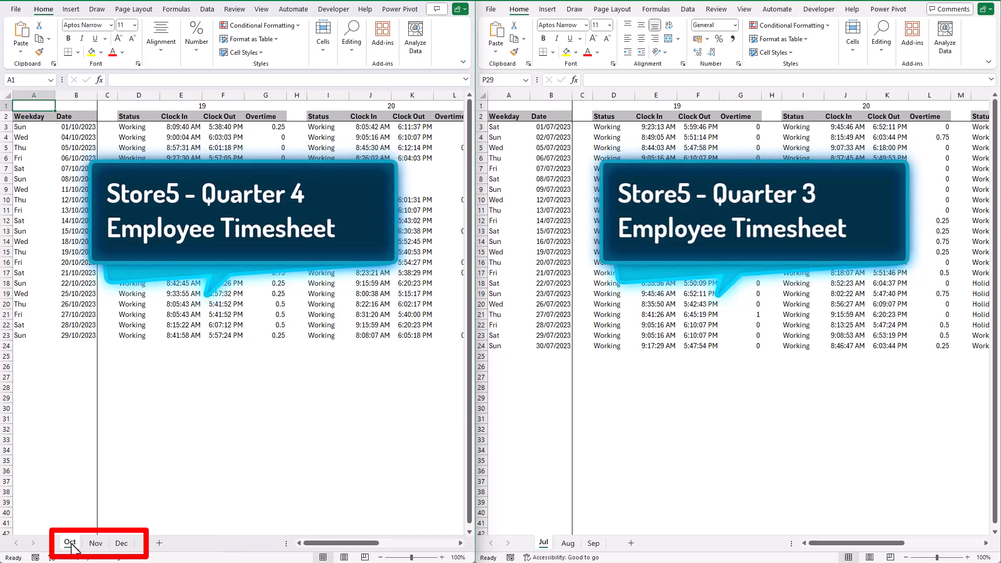
pyautogui.moveTo(358, 489); pyautogui.dragTo(611, 532)
pyautogui.moveTo(72, 544); pyautogui.dragTo(639, 523)
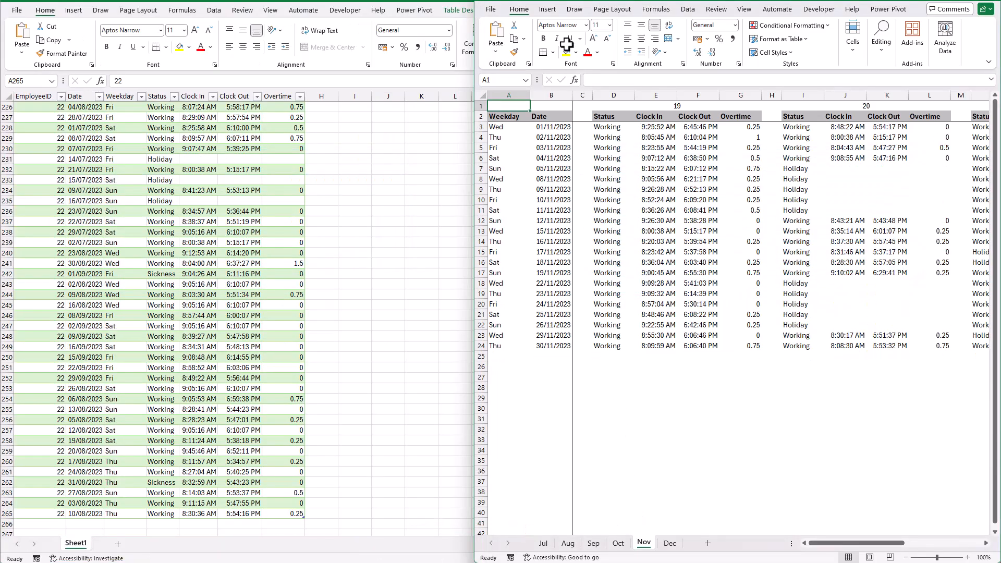
pyautogui.click(994, 5)
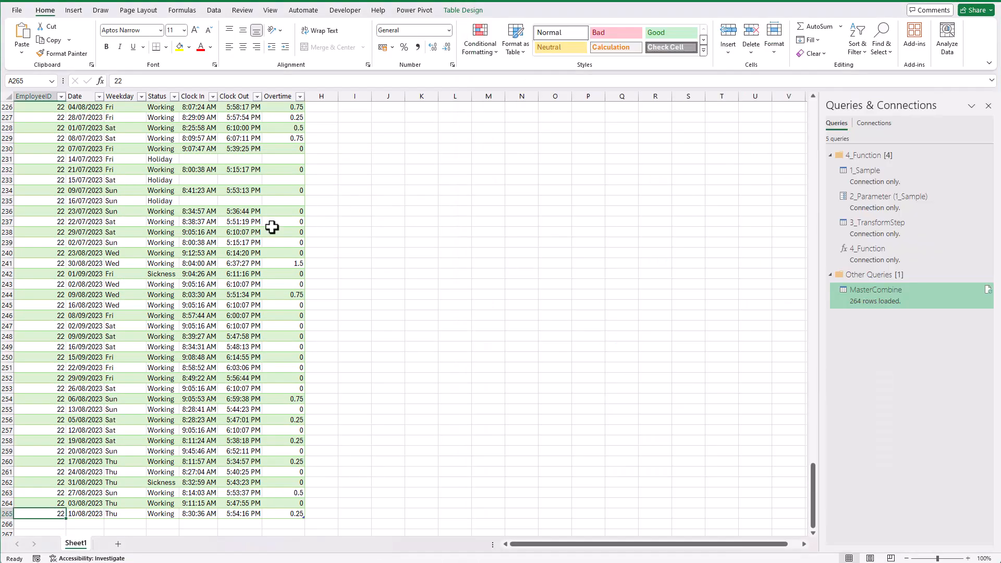
# Refresh the MasterCombine table on Sheet1 to bring in the data from the added month sheets.
pyautogui.click(129, 240)
pyautogui.scroll(-5, 125, 208)
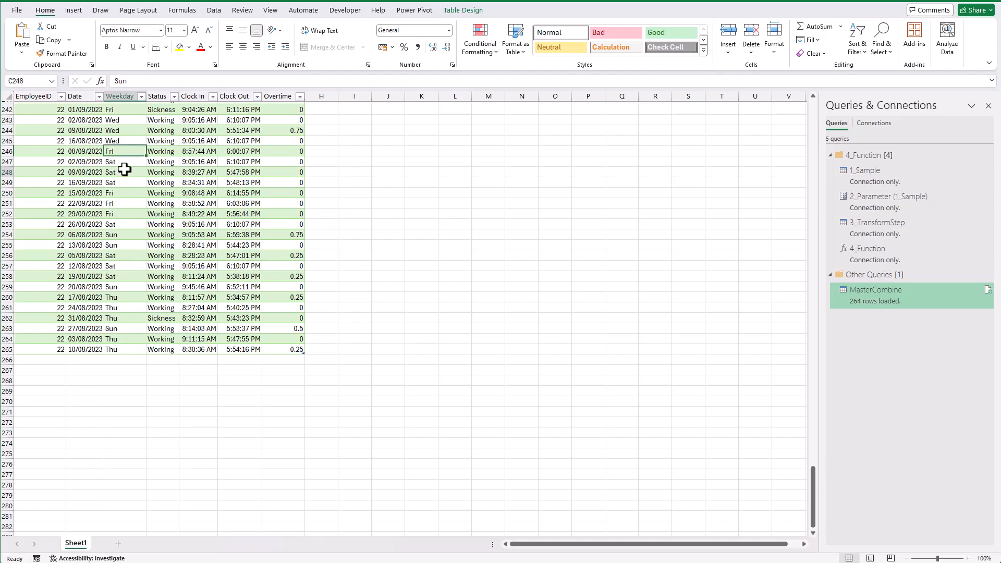
pyautogui.rightClick(124, 169)
pyautogui.click(189, 287)
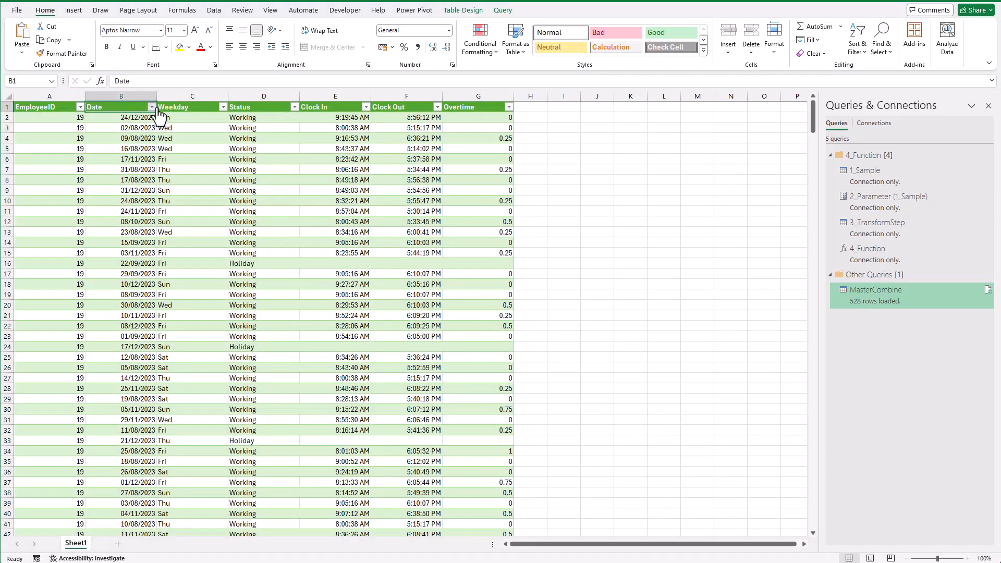
# Check the months listed in the Date column's filter and look through the Aug and Sep sheets of the source workbook.
pyautogui.click(151, 107)
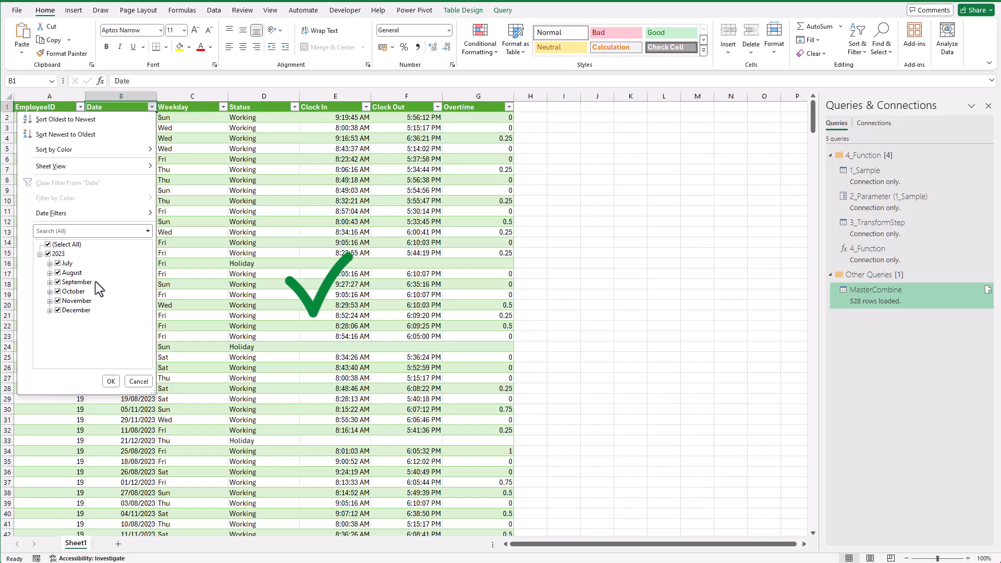
pyautogui.click(112, 381)
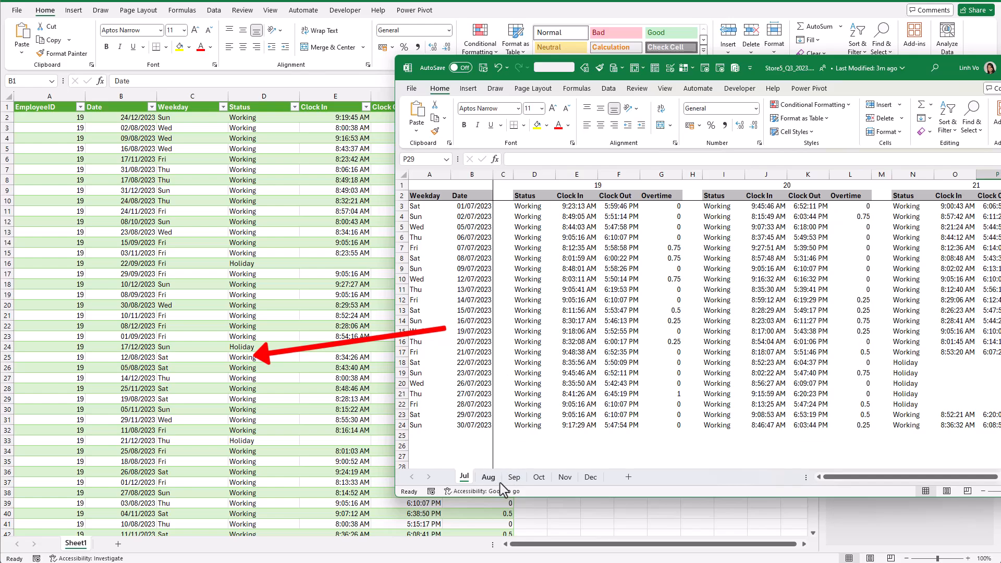
pyautogui.click(499, 484)
pyautogui.click(510, 480)
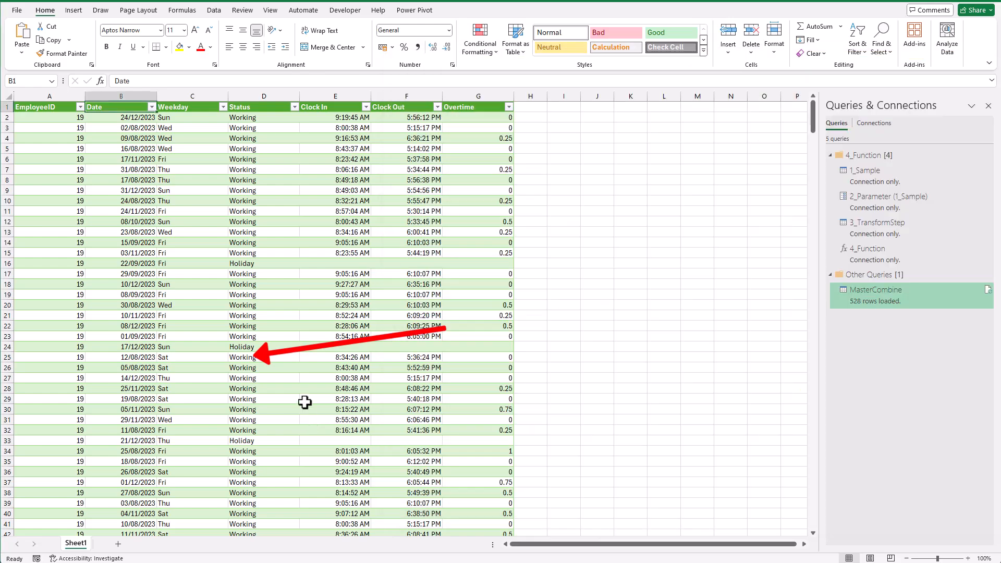